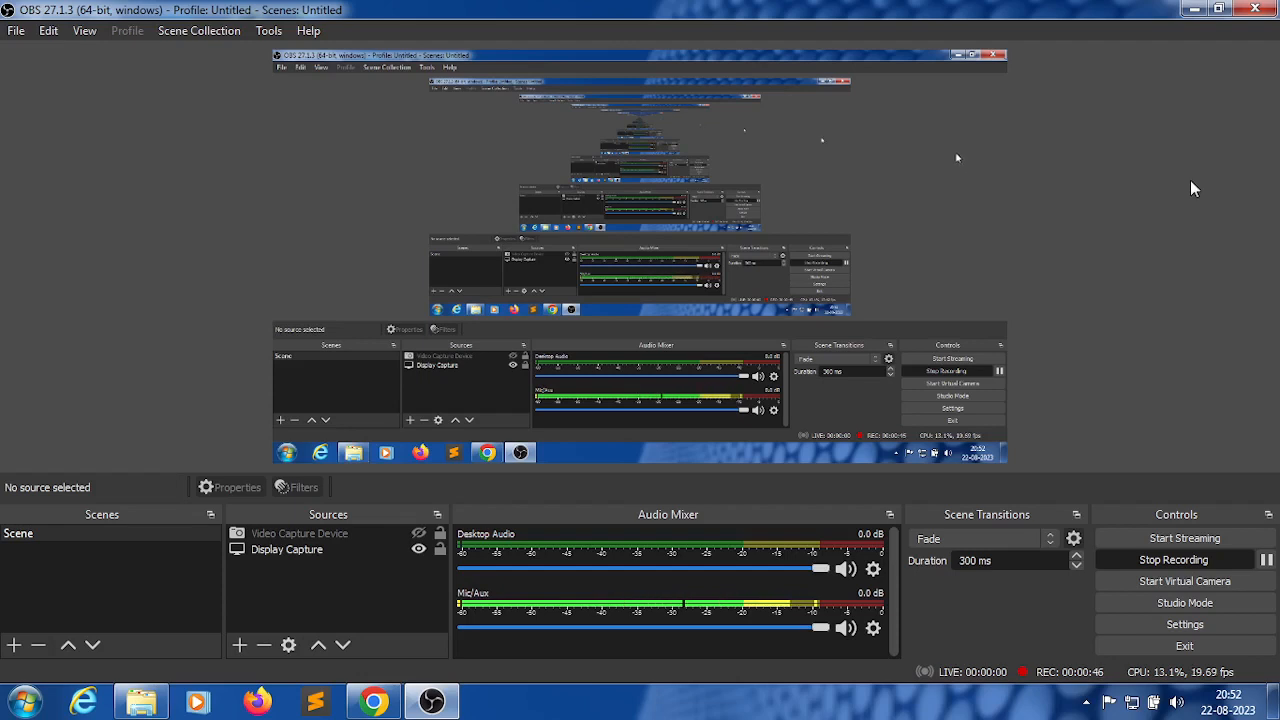
Step: Minimize the recording window and refresh the desktop
left_click(1195, 9)
right_click(728, 204)
left_click(775, 259)
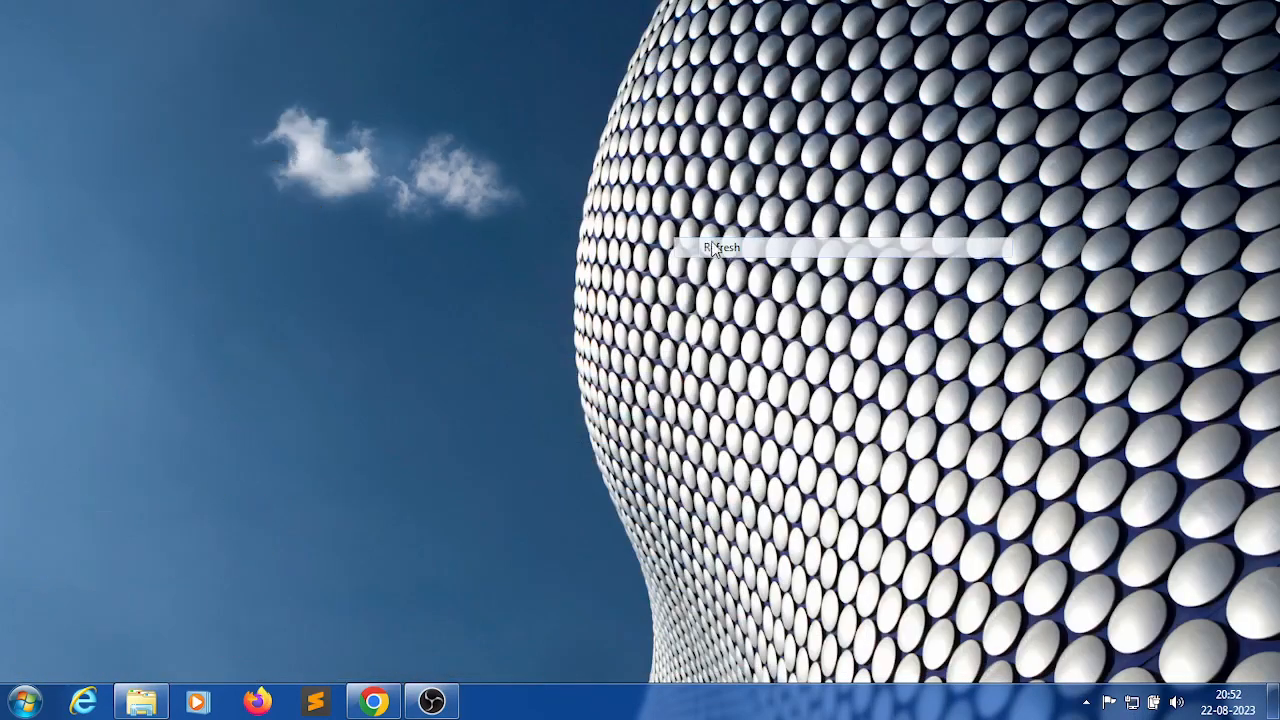
right_click(749, 163)
left_click(768, 216)
right_click(632, 237)
left_click(703, 288)
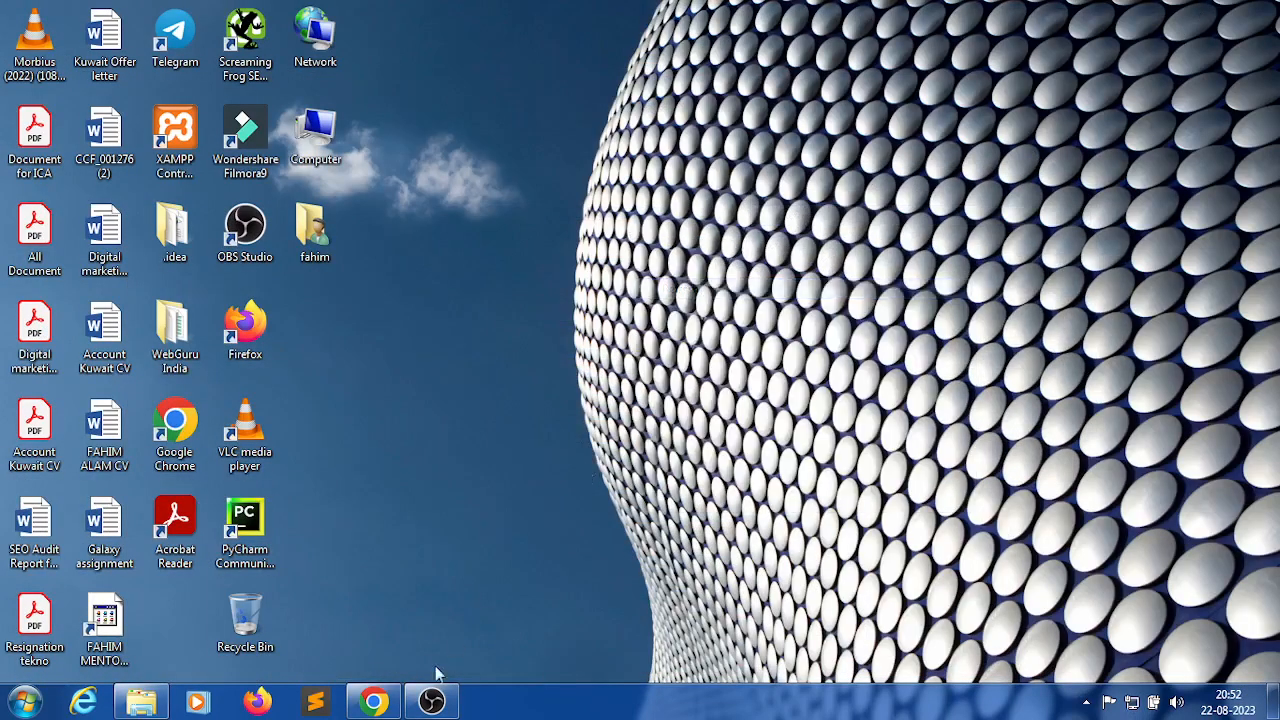
Step: Switch to Chrome, open the MyShopPrime shortcut and reload the store page
left_click(373, 701)
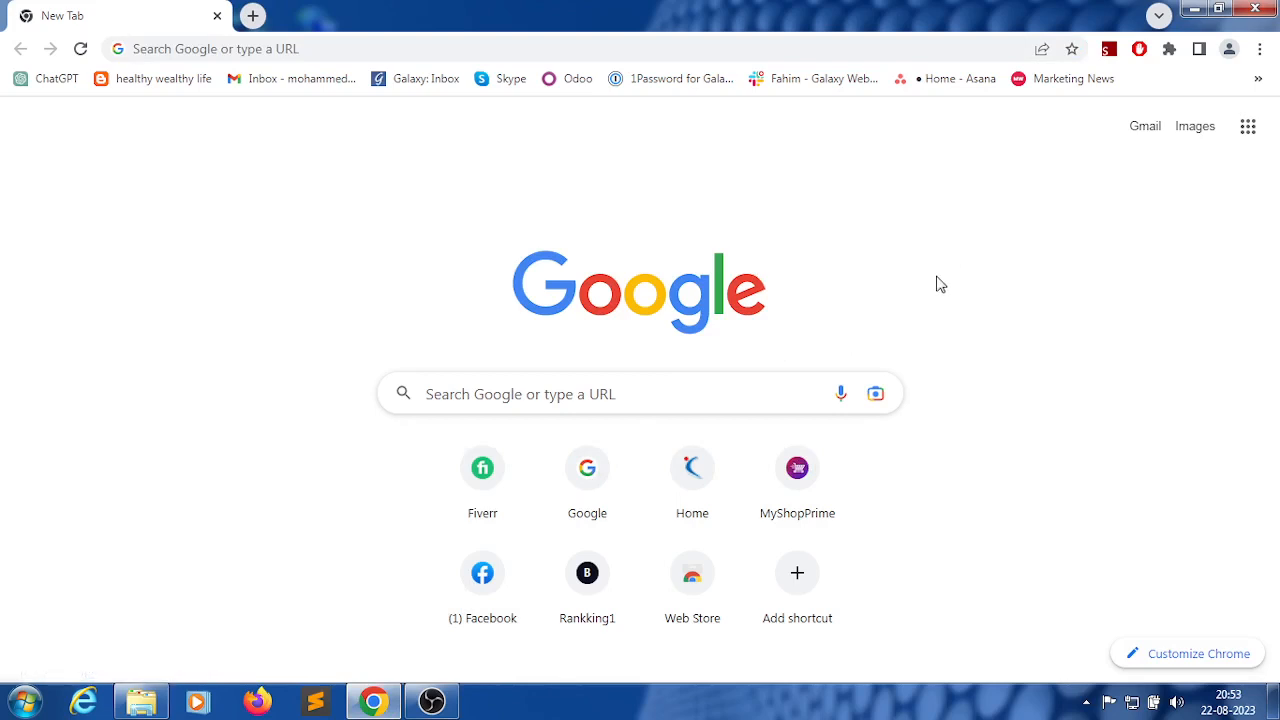
left_click(797, 472)
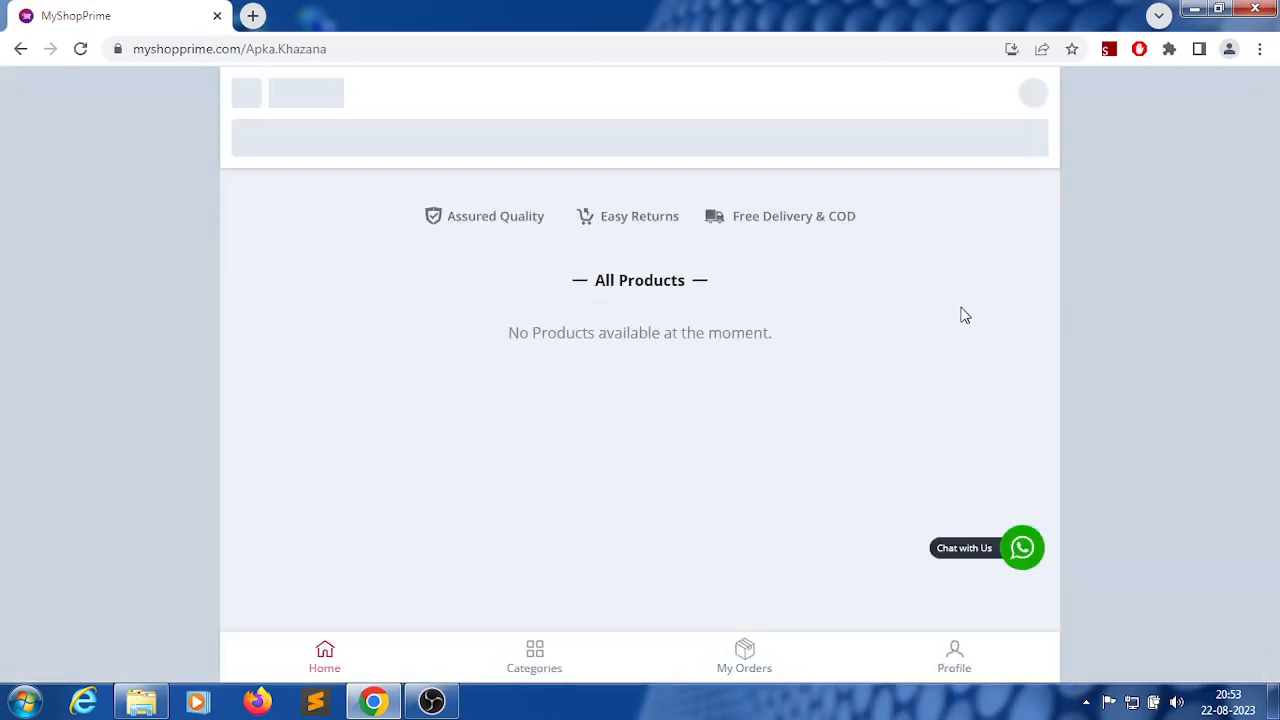
left_click(81, 52)
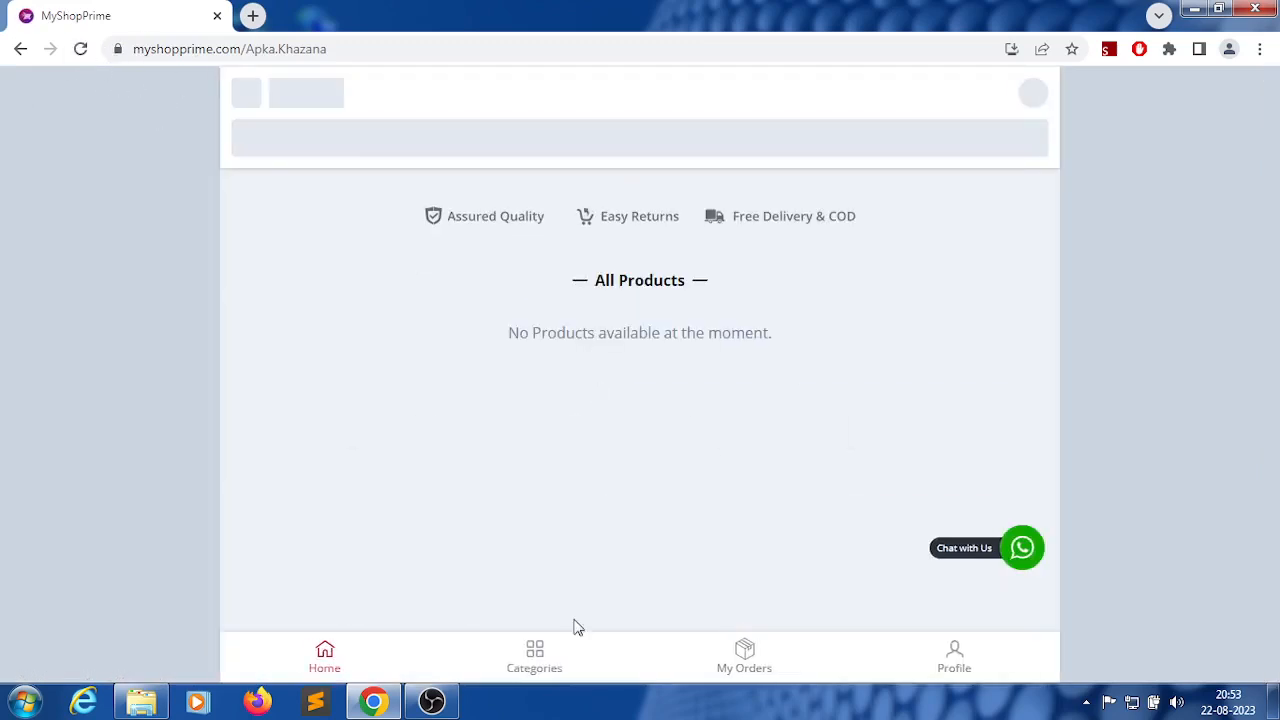
Step: Look through the Apka Khazana store's categories page and the banners, expert stores and product listing on its home page
left_click(522, 679)
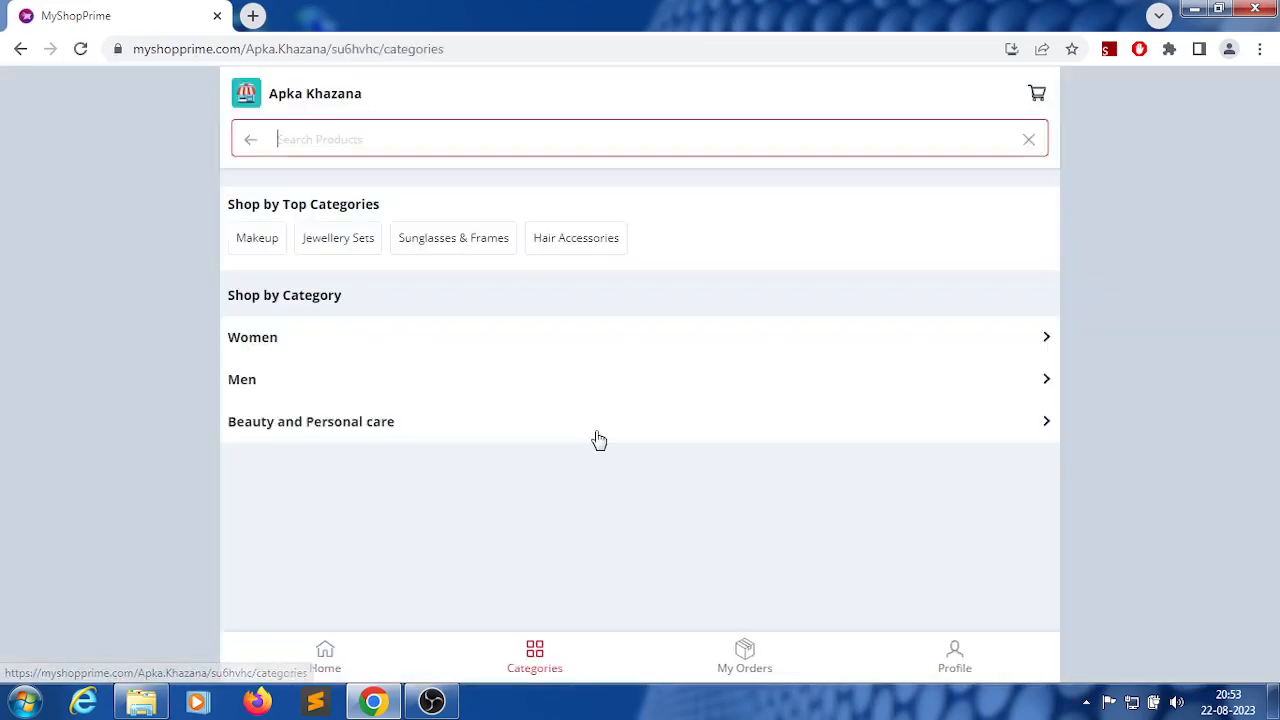
left_click(300, 666)
scroll(700, 380, "down", 3)
scroll(789, 344, "down", 10)
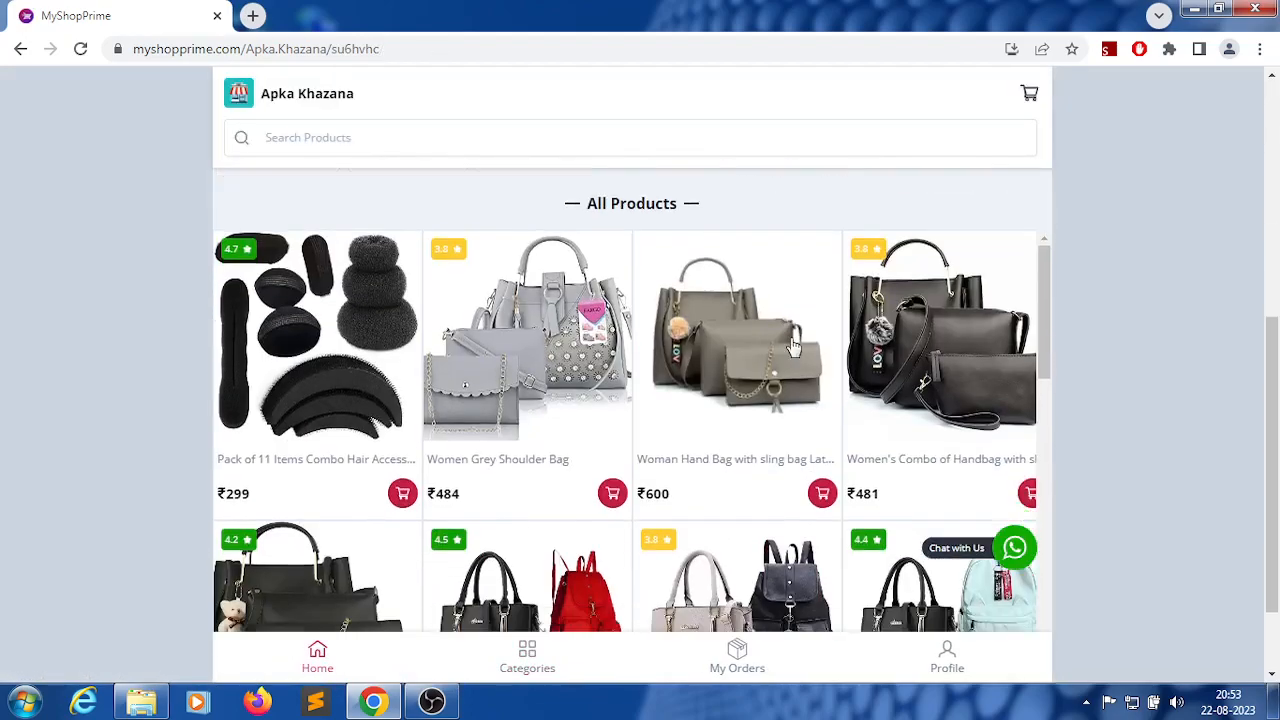
scroll(785, 421, "down", 5)
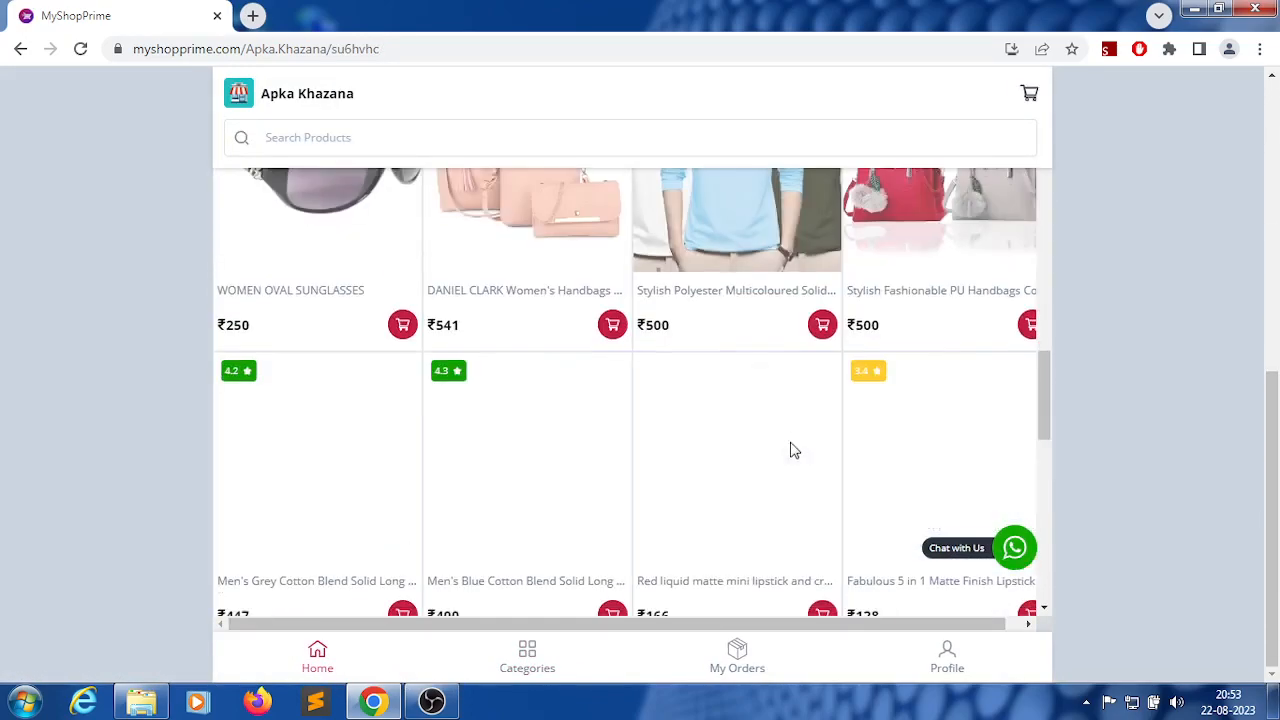
scroll(790, 435, "up", 10)
scroll(790, 450, "up", 2)
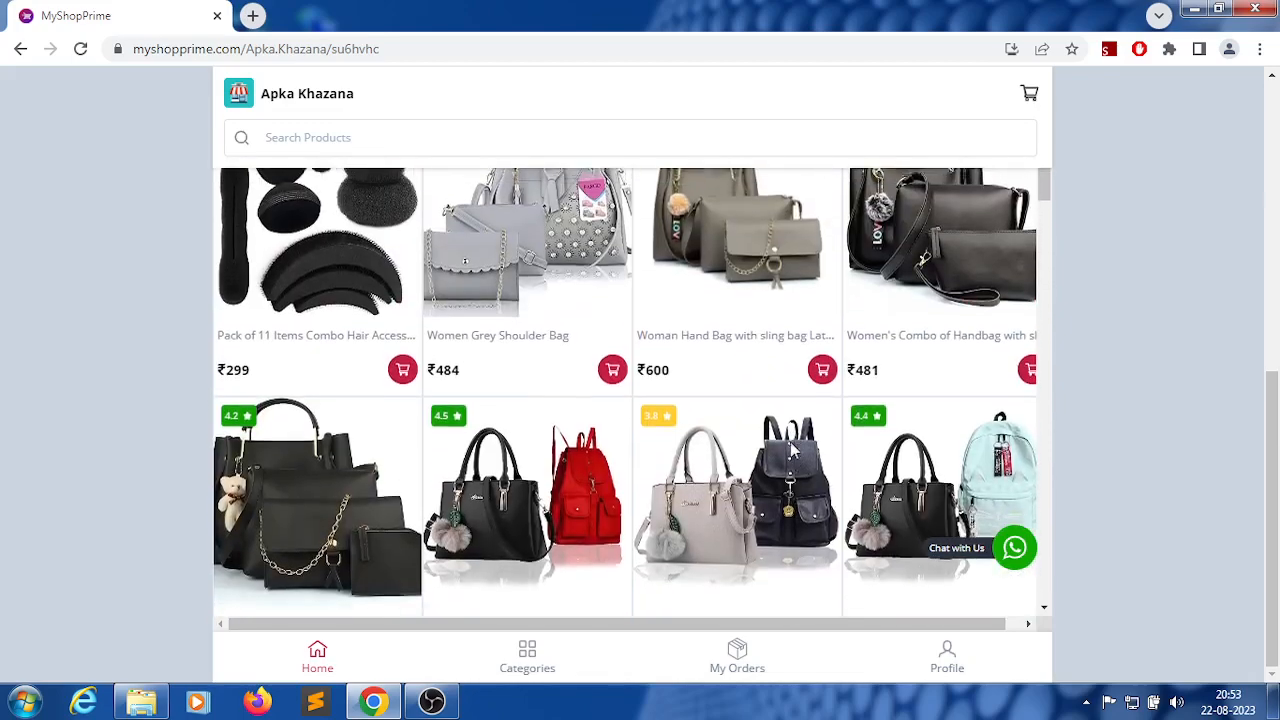
scroll(778, 400, "up", 5)
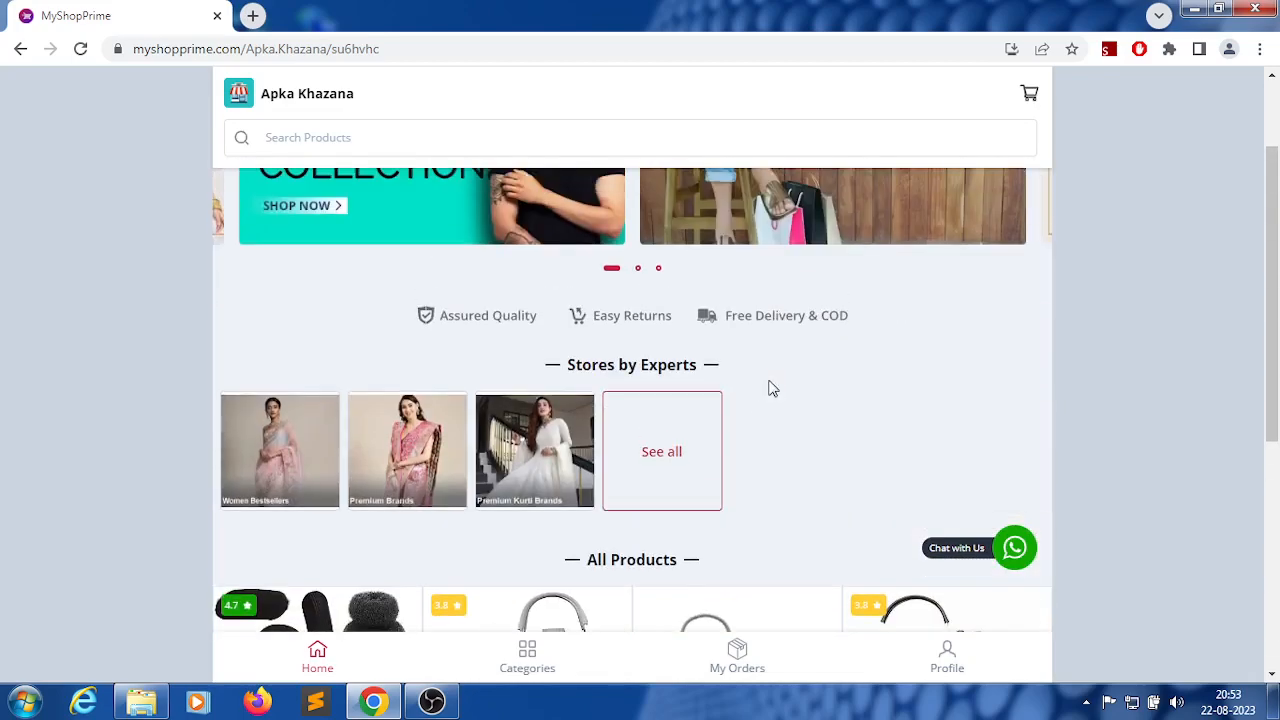
scroll(785, 392, "down", 3)
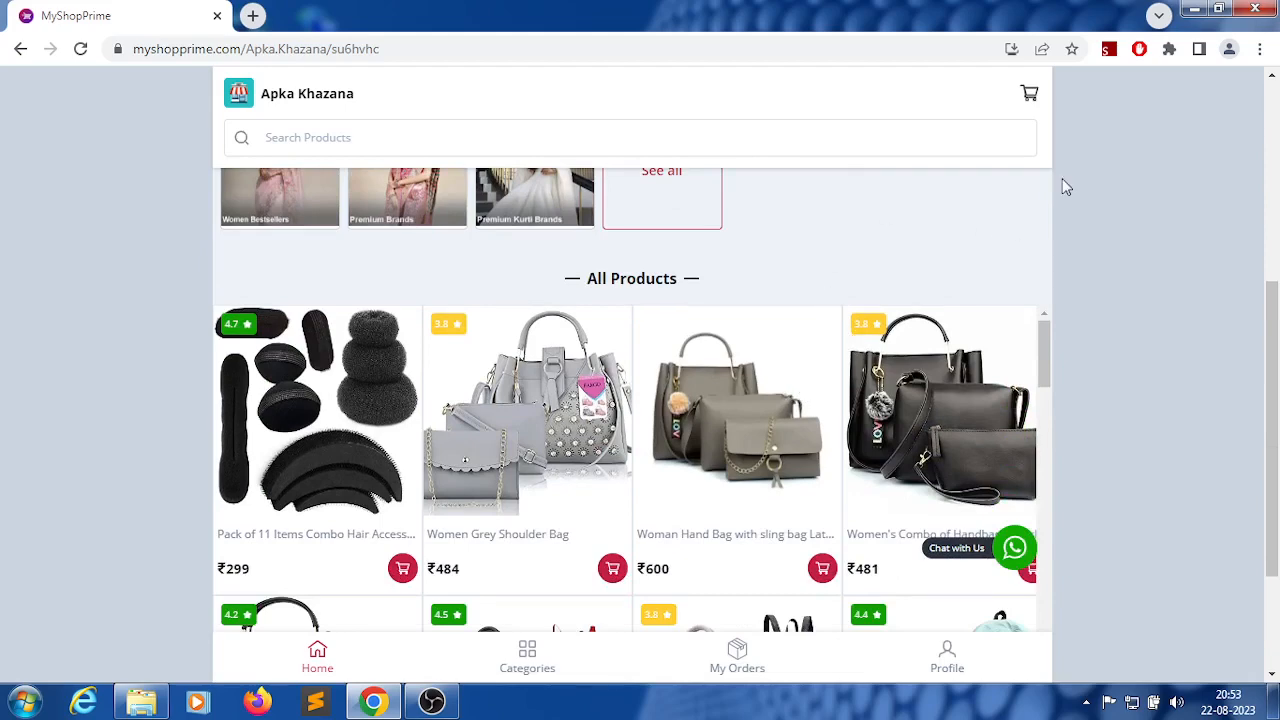
Step: Search Google for "extensions" in a new tab and open the Chrome Web Store's extensions page
left_click(255, 17)
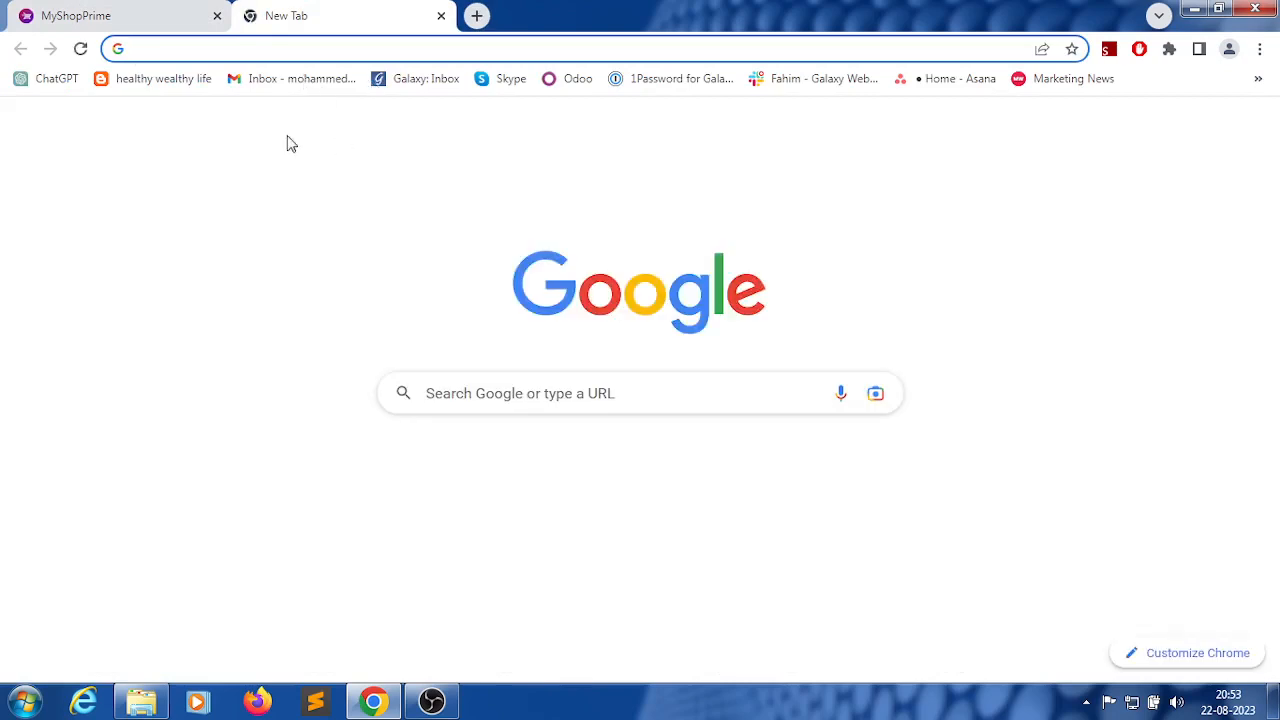
left_click(80, 14)
left_click(350, 15)
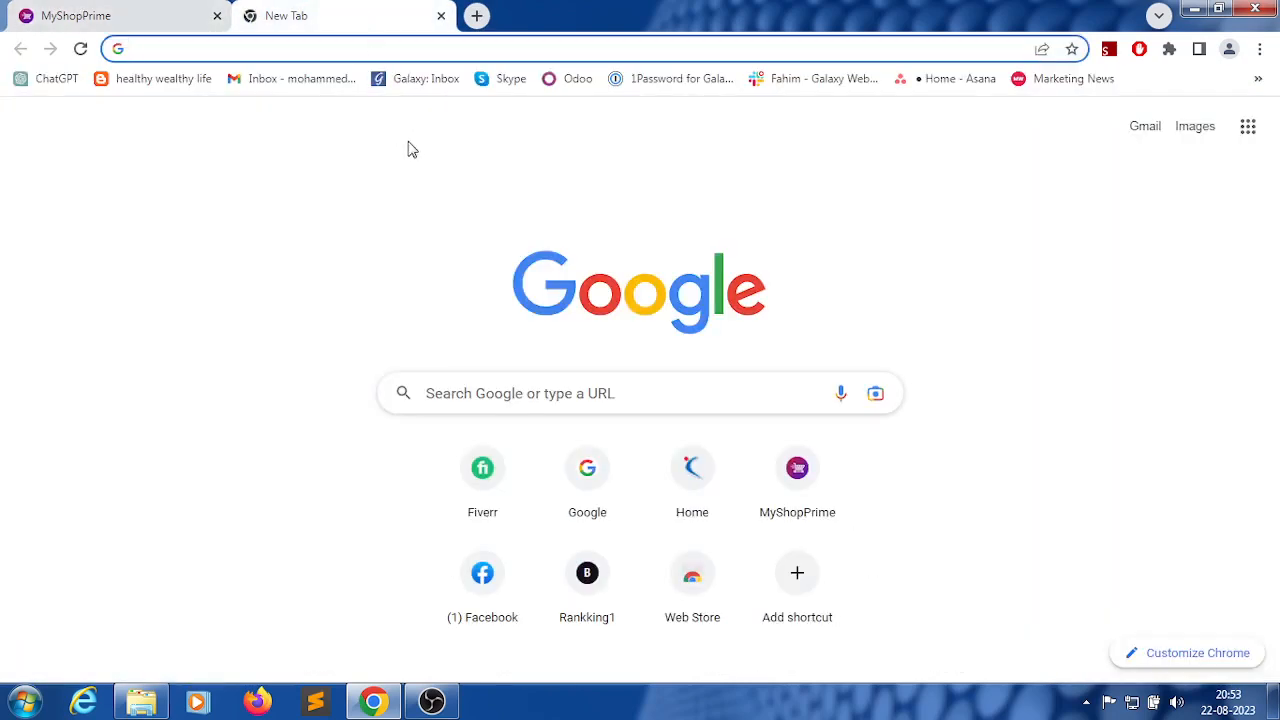
left_click(446, 189)
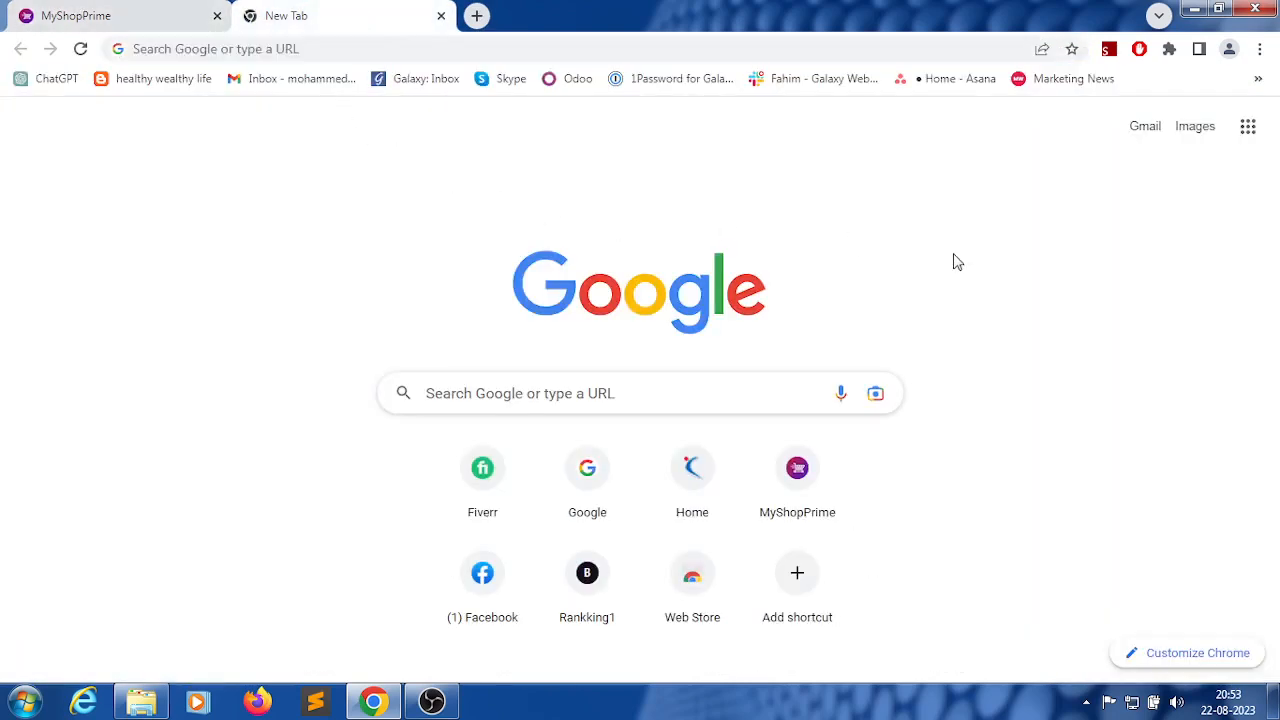
left_click(526, 49)
left_click(1119, 266)
left_click(700, 49)
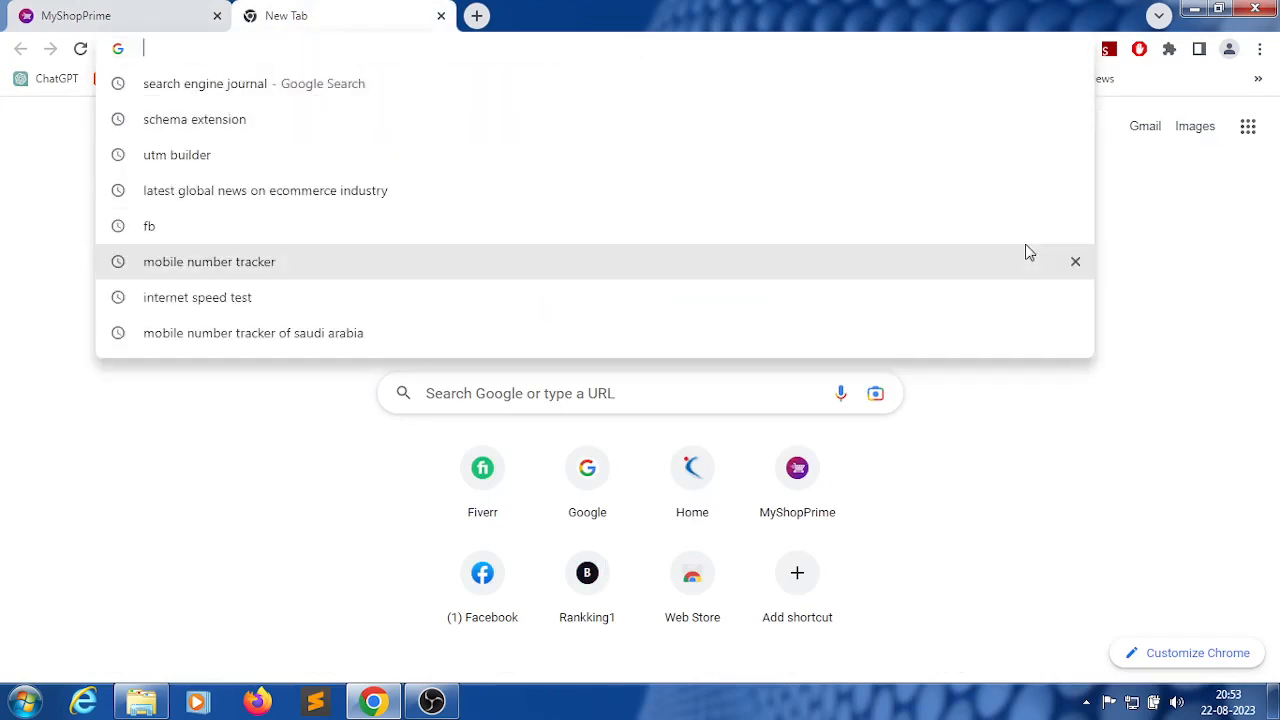
type("extension")
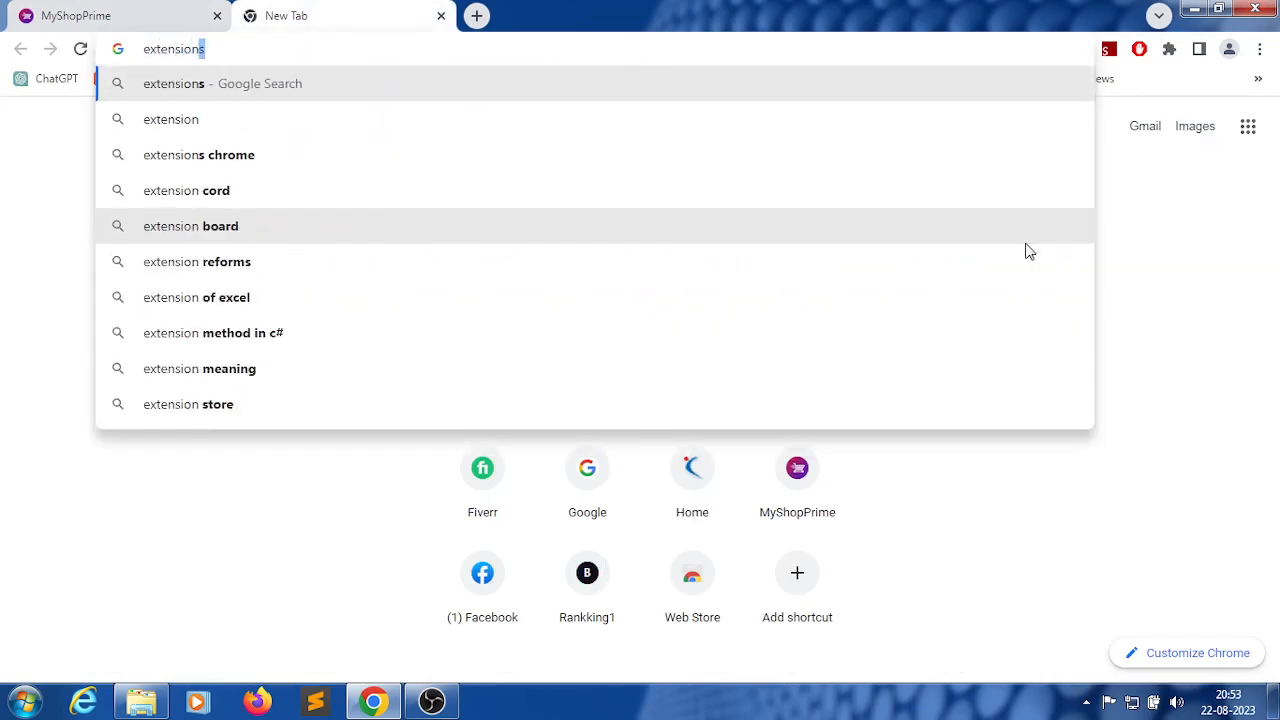
key("Return")
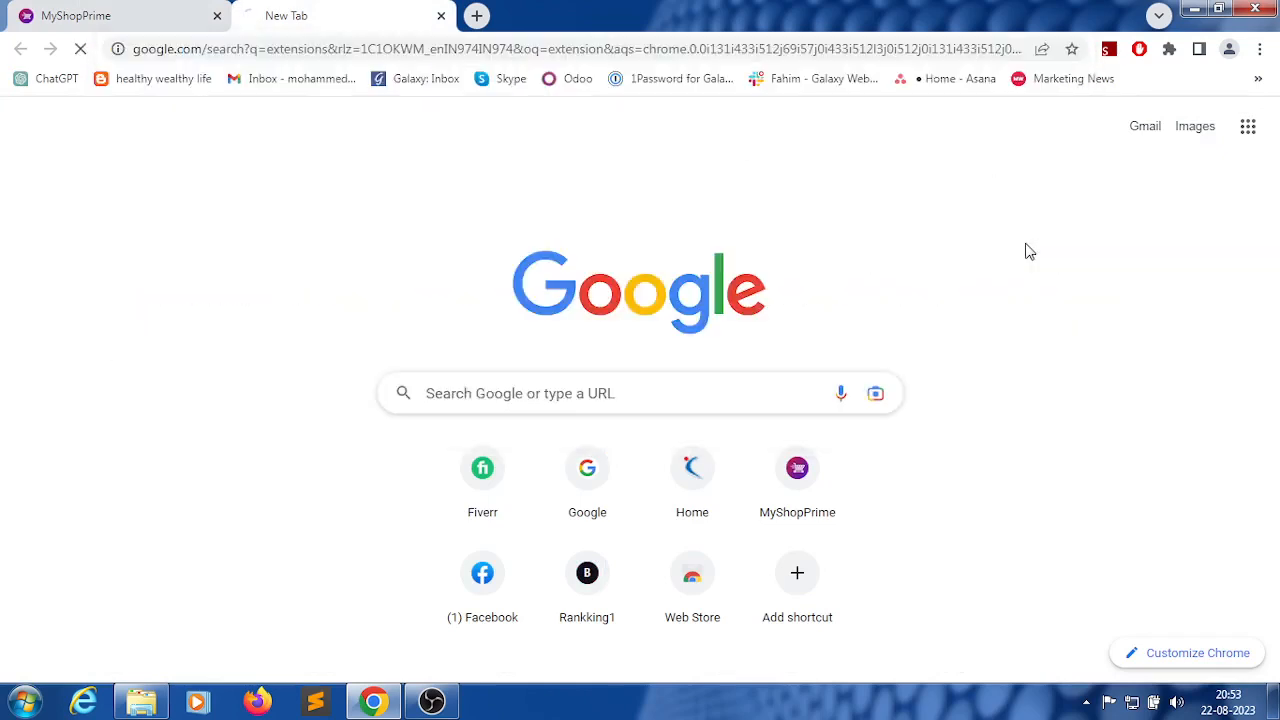
scroll(520, 465, "down", 2)
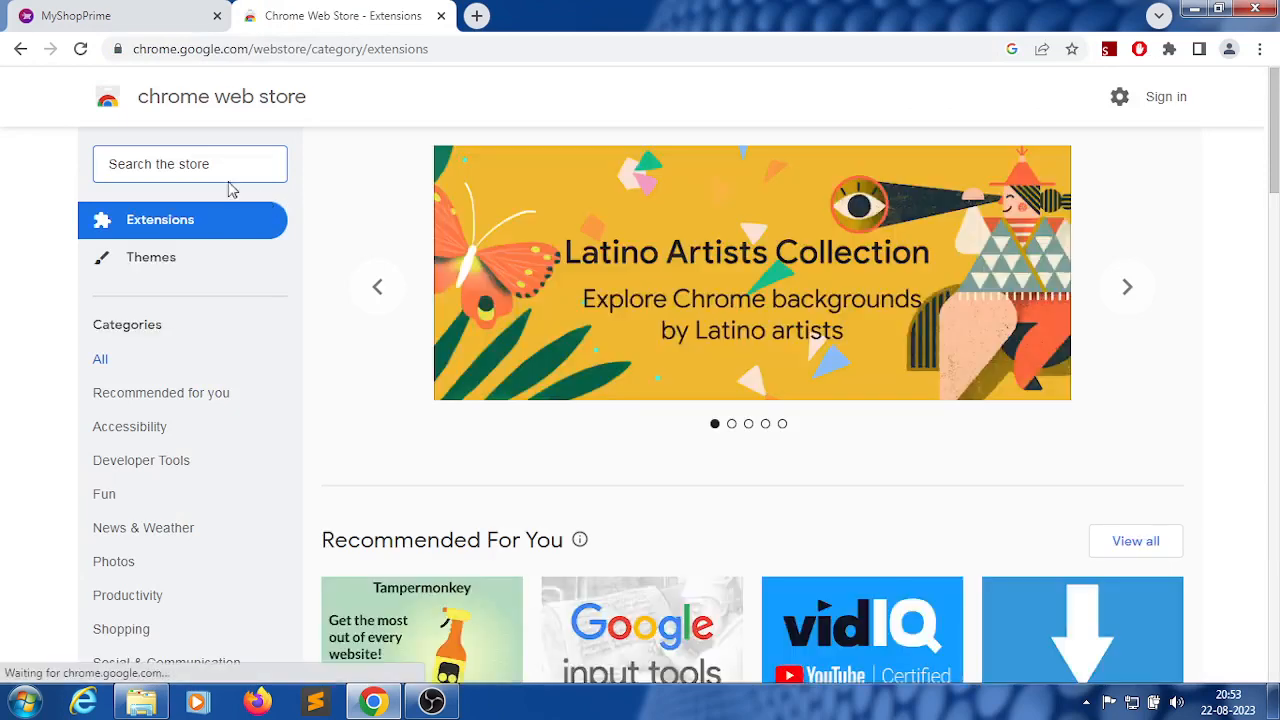
Step: Search the Chrome Web Store for "schema" and open the Schema Builder for Structured Data extension
type("schema")
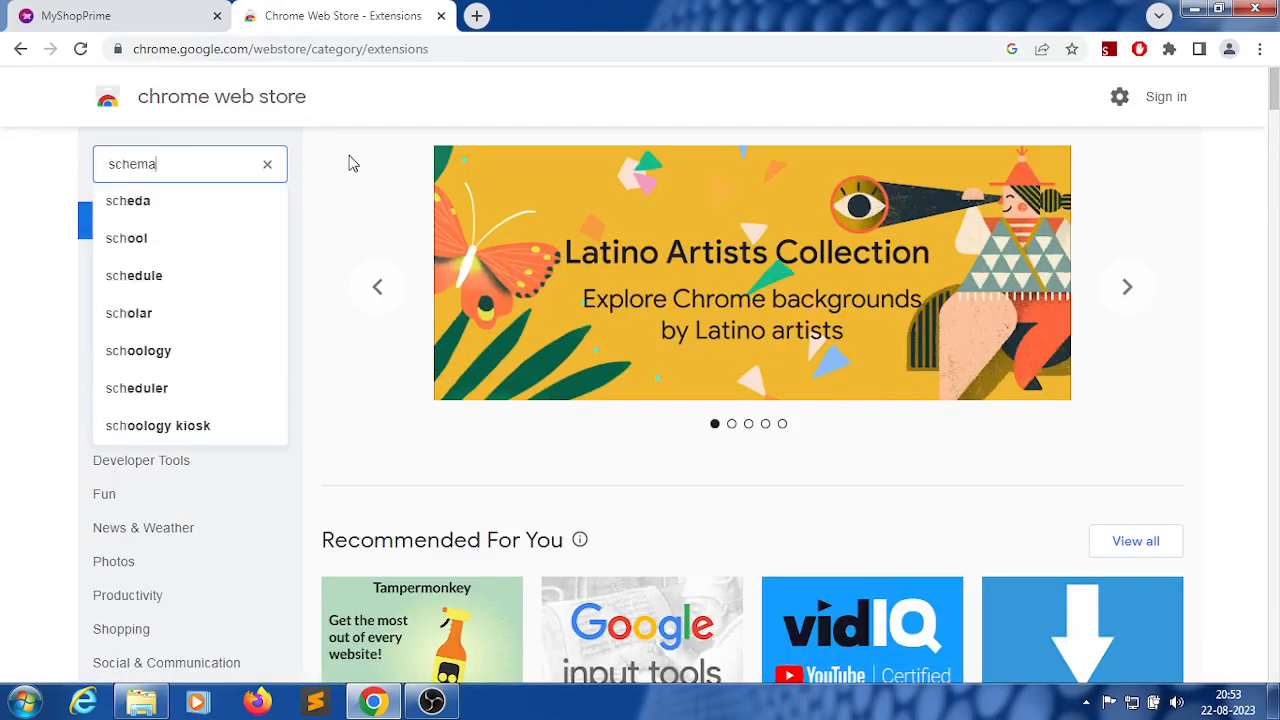
key("Return")
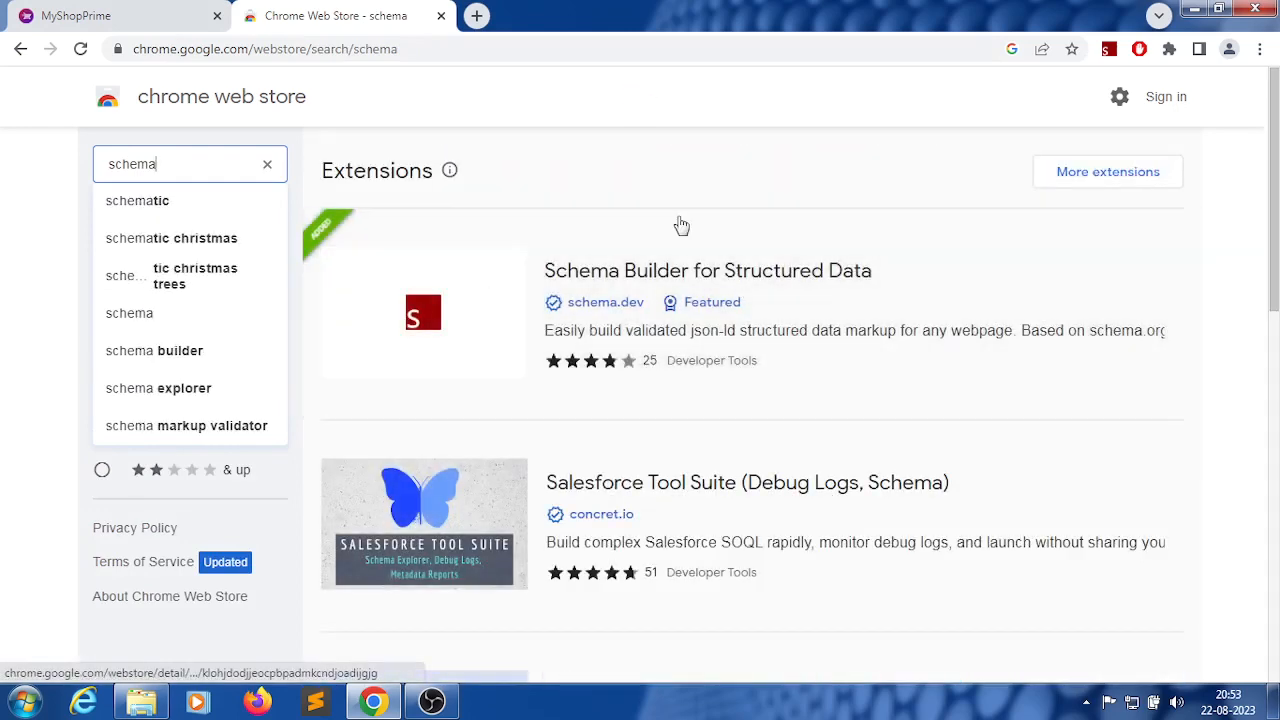
scroll(785, 360, "down", 2)
scroll(795, 385, "down", 1)
scroll(800, 400, "up", 3)
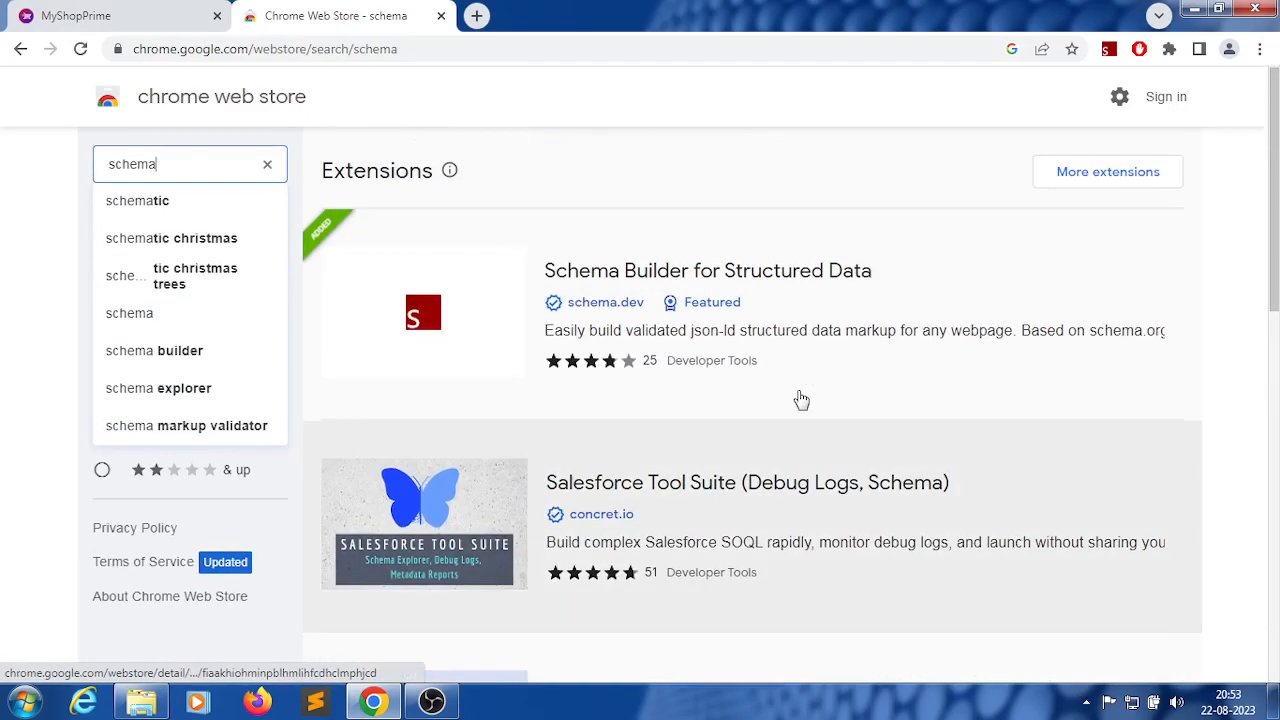
left_click(735, 280)
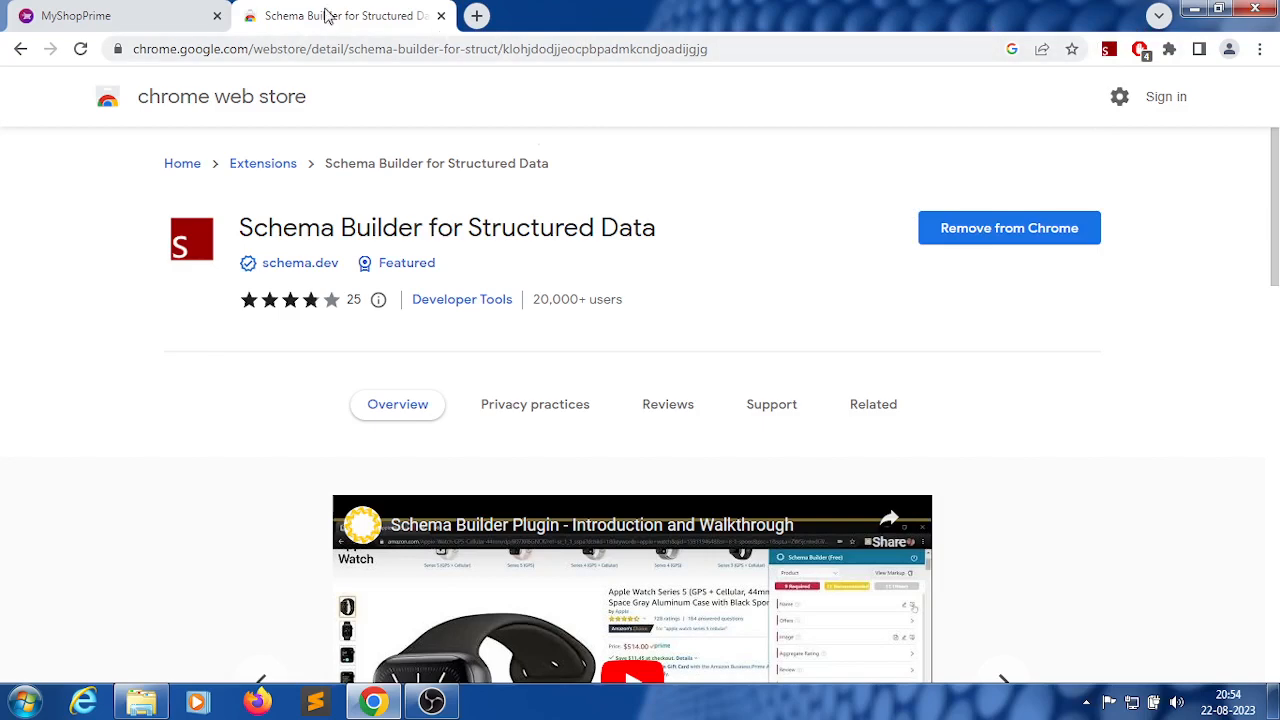
Step: Close the web store page and check the MyShopPrime store for structured data in Schema Builder's Builder and Tester views
left_click(441, 16)
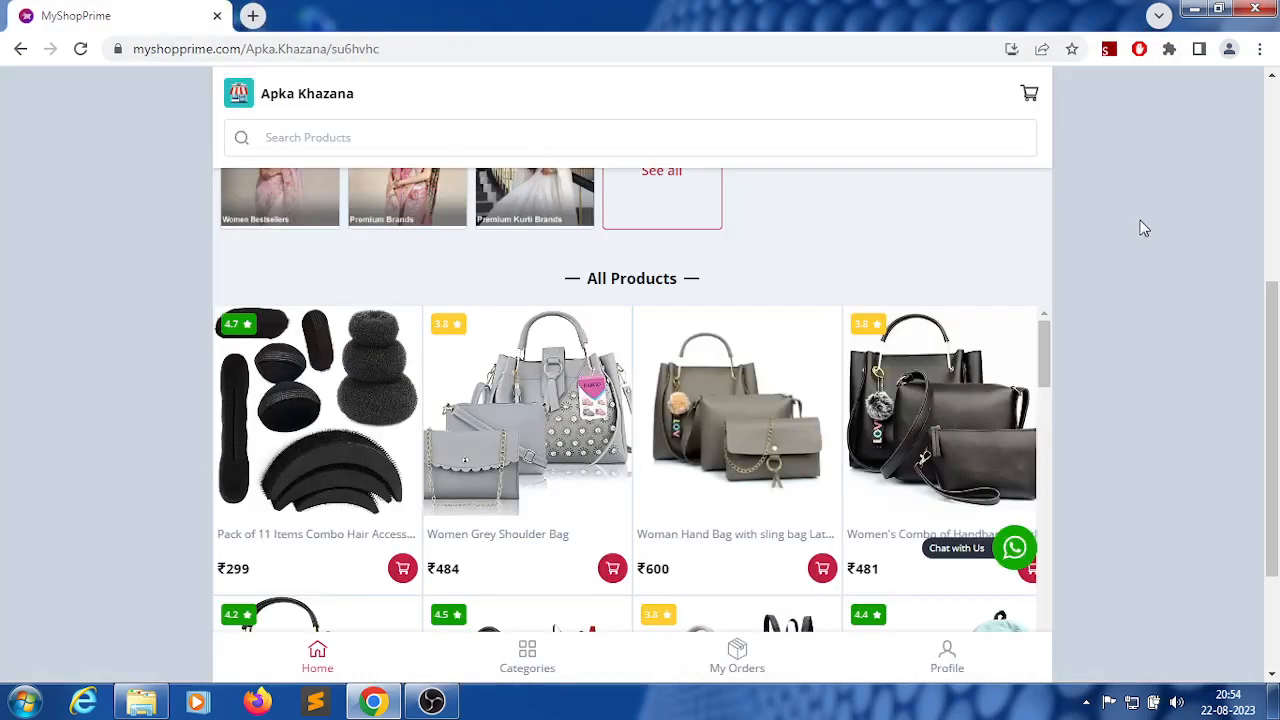
left_click(1110, 50)
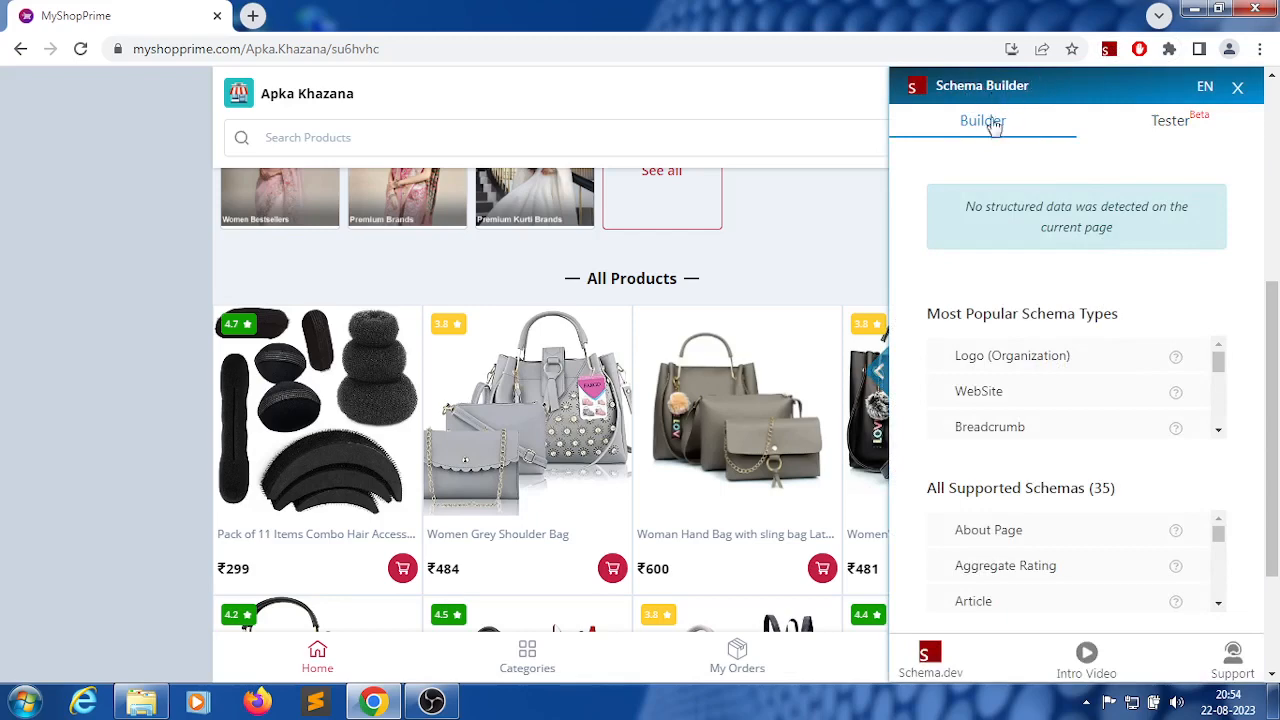
left_click(1165, 124)
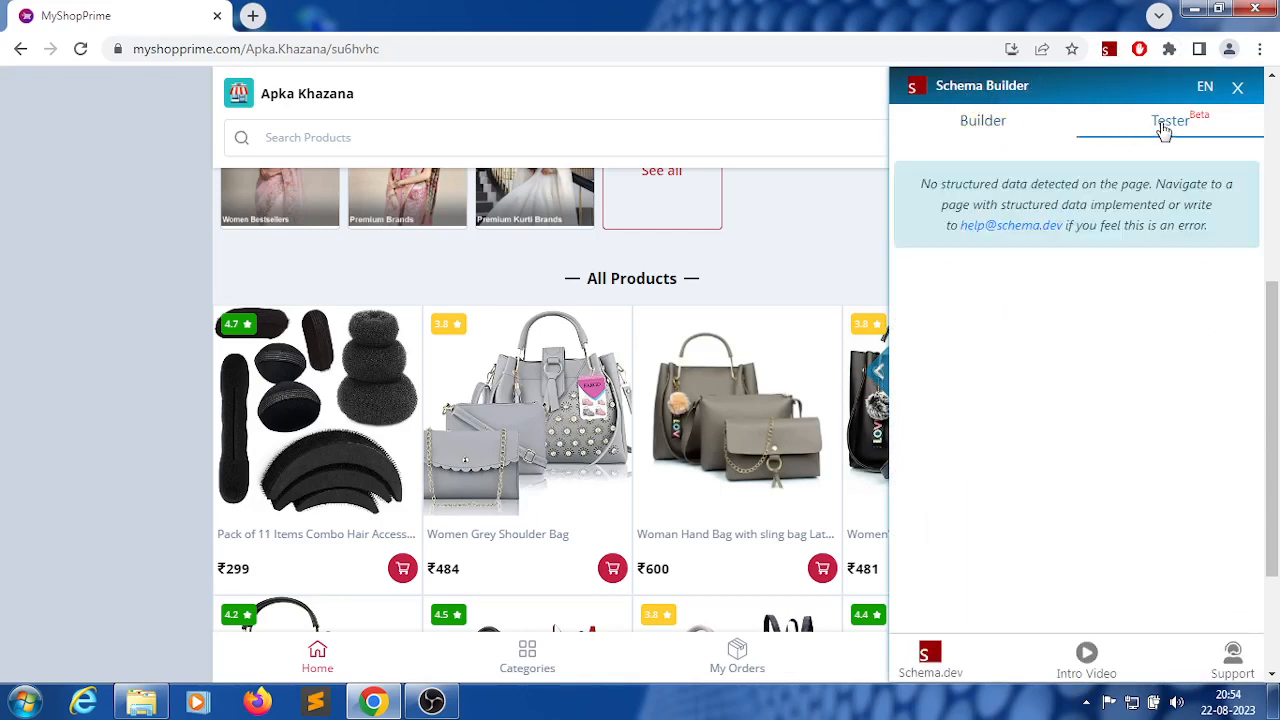
left_click(994, 126)
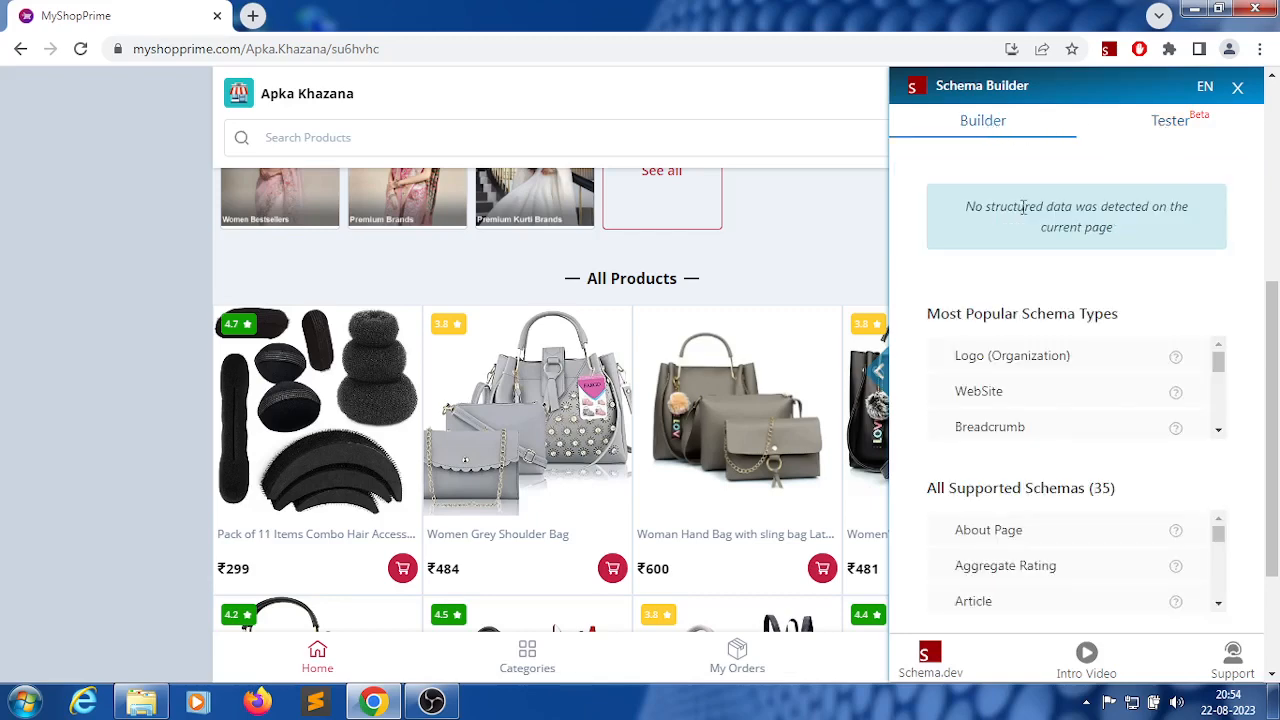
scroll(1228, 240, "up", 1)
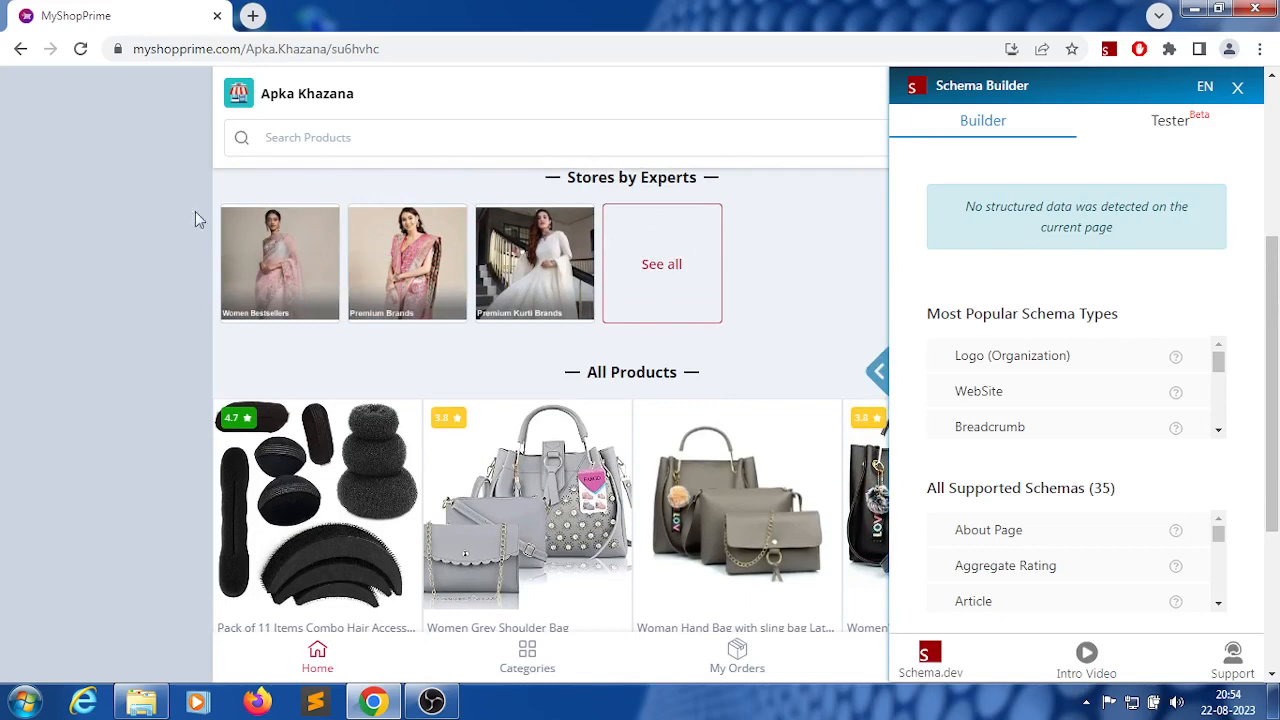
Step: Close Schema Builder on the store page and open galaxyweblinks.com in a new tab
left_click(1237, 88)
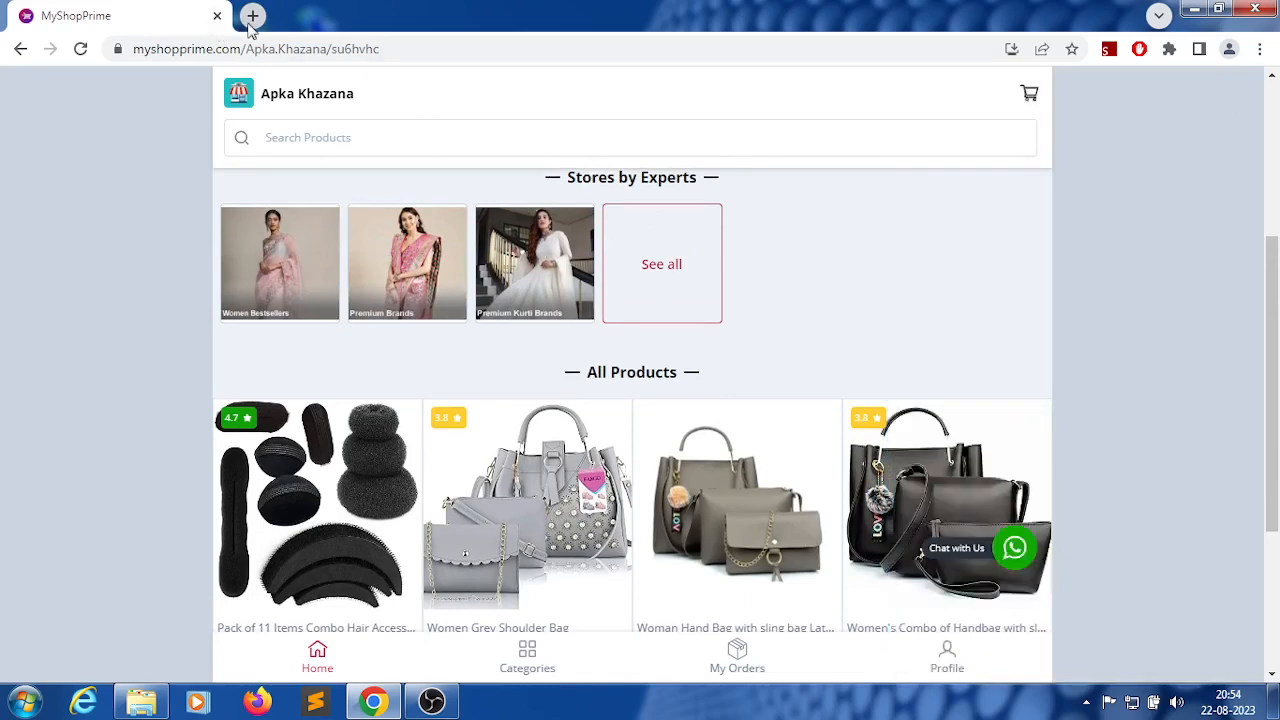
left_click(252, 15)
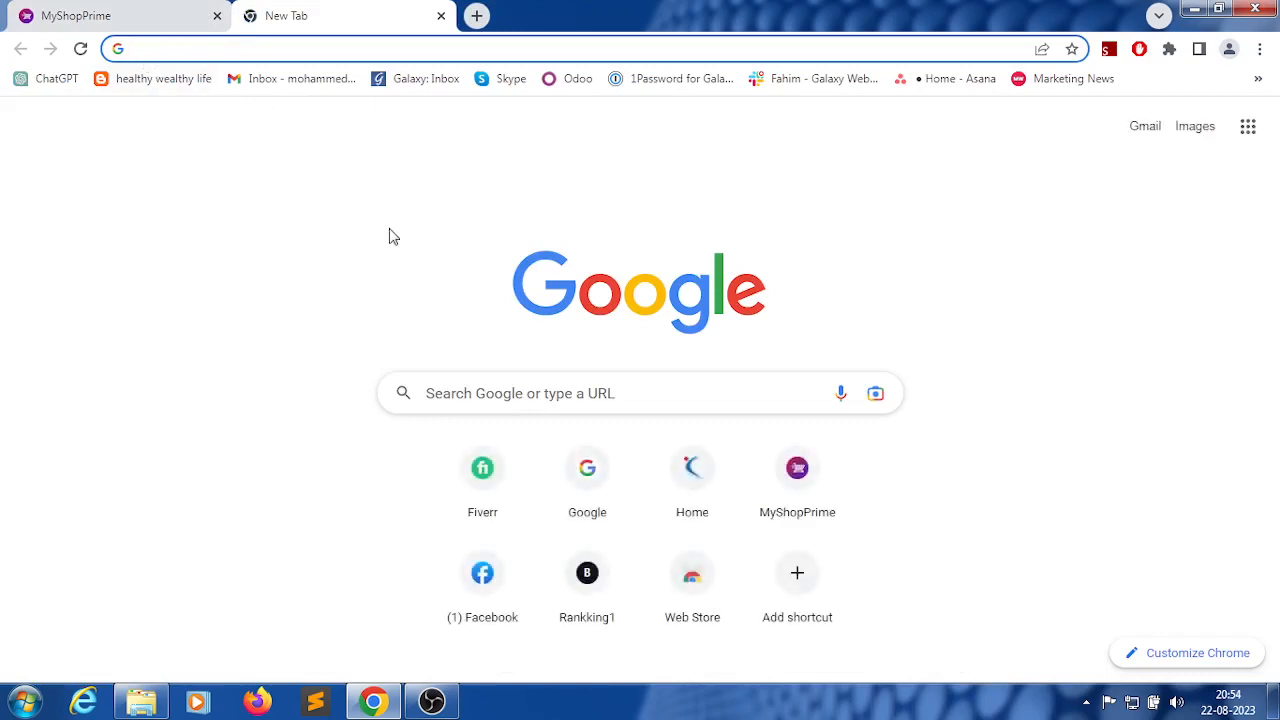
type("galaxy")
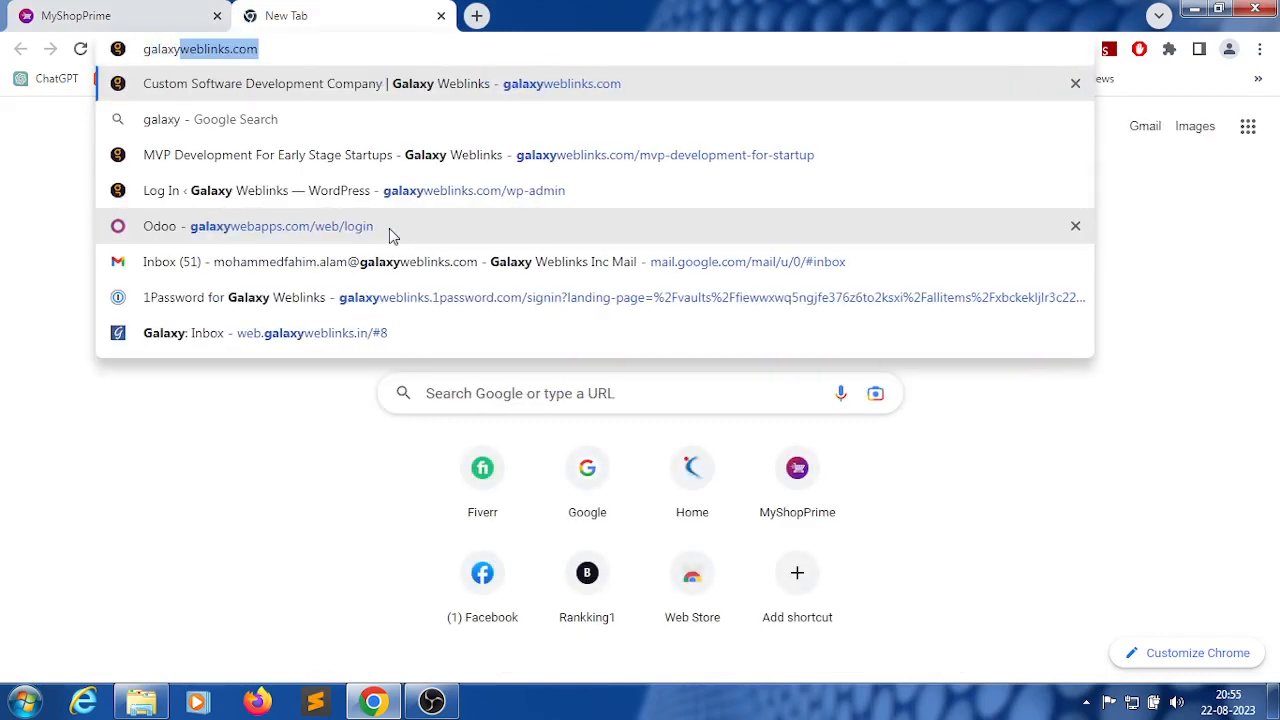
key("Return")
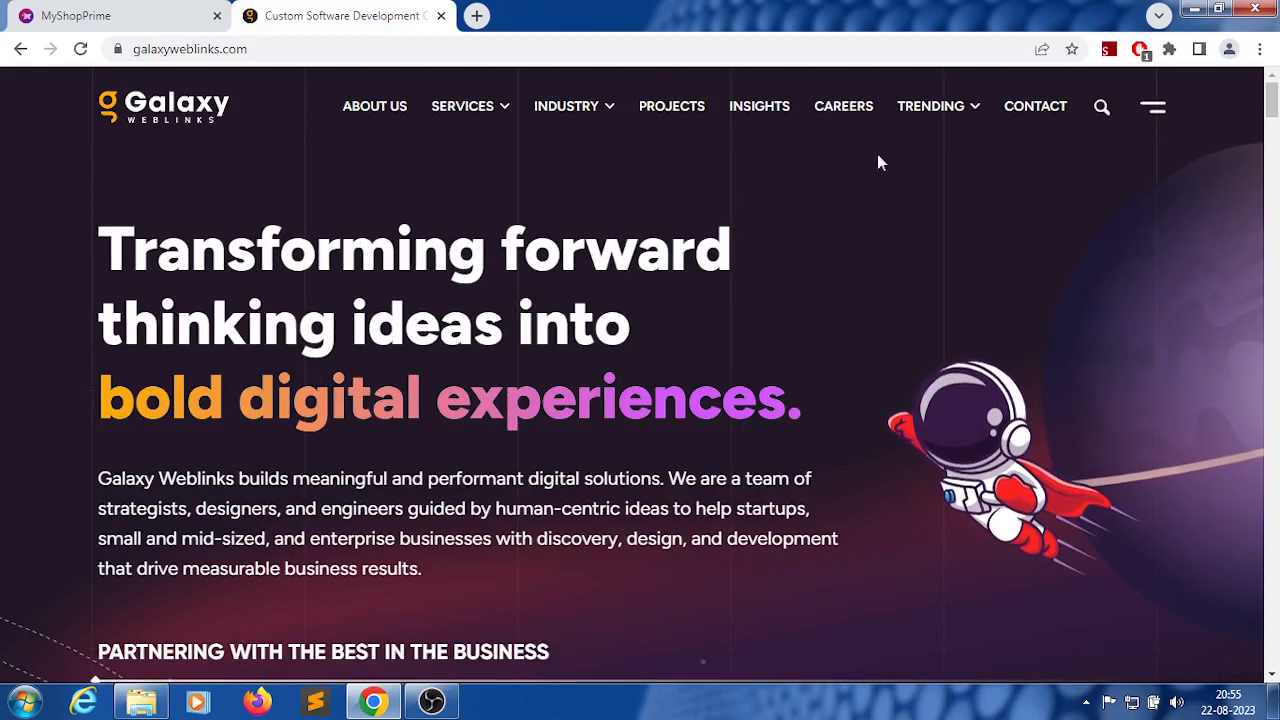
Step: Run Schema Builder on the Galaxy Weblinks home page and examine its detected and most popular schema types
left_click(1108, 50)
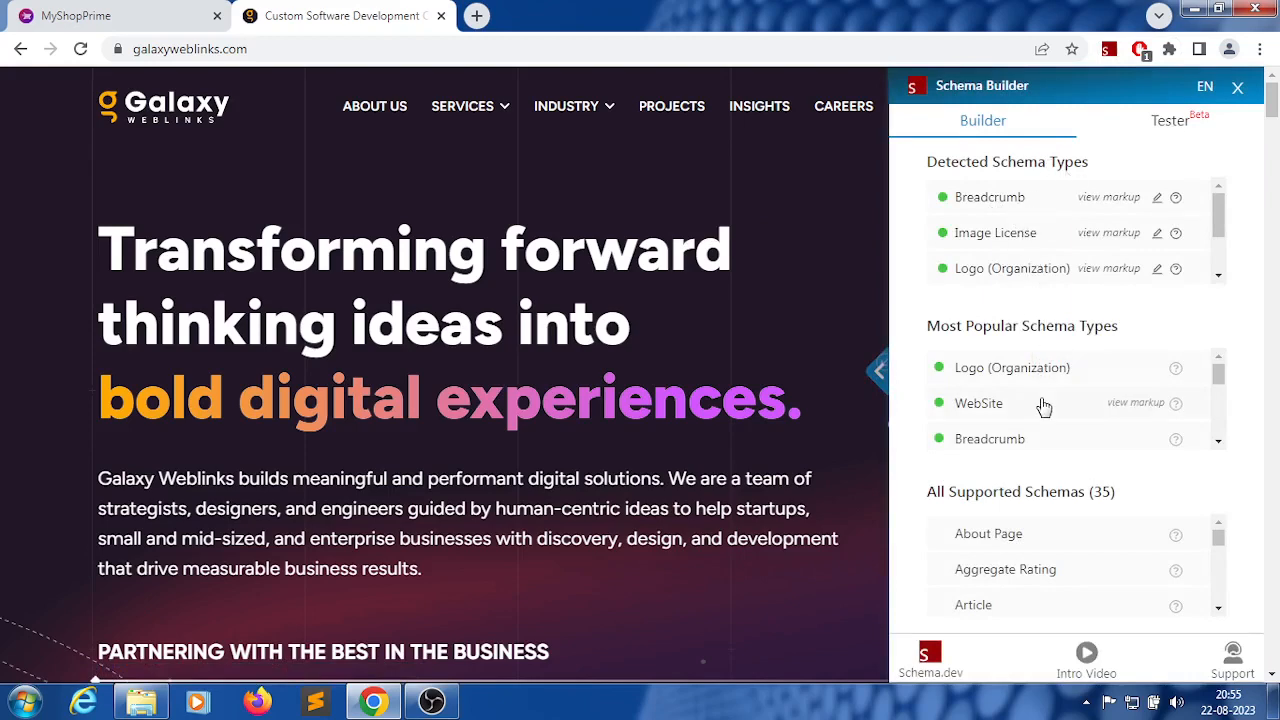
scroll(1045, 415, "down", 1)
scroll(1045, 415, "down", 1)
scroll(1160, 497, "down", 2)
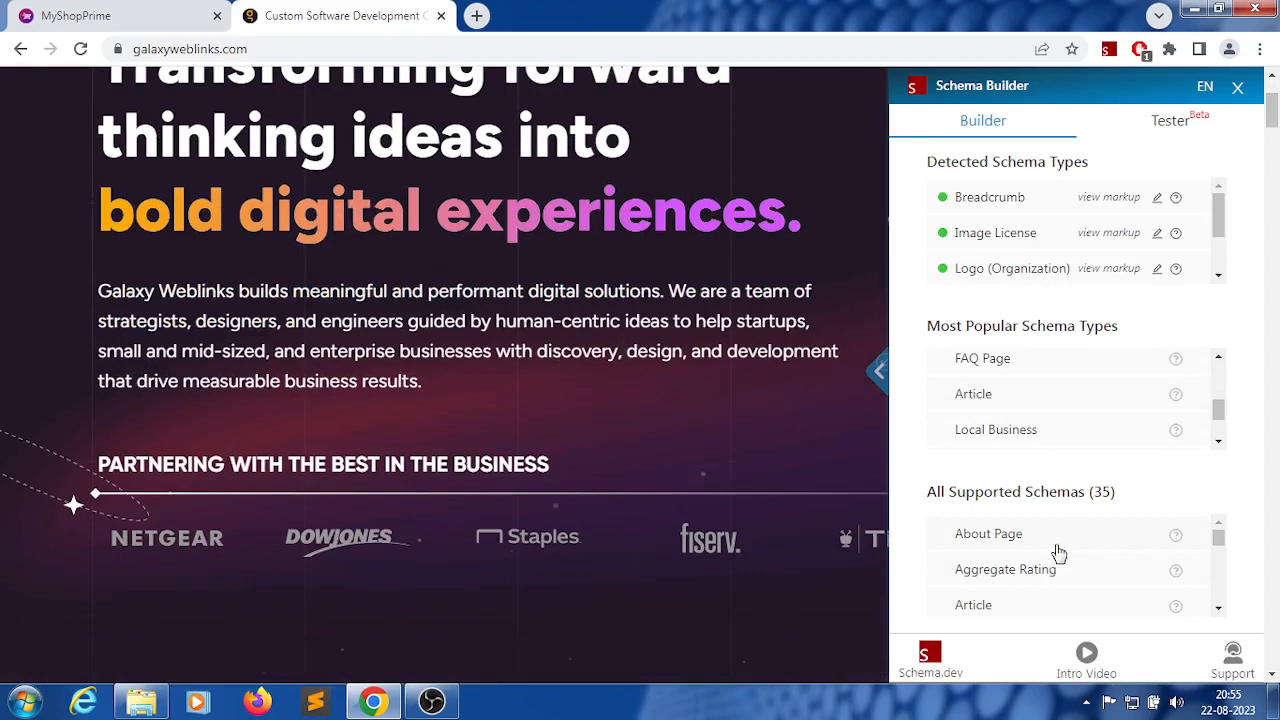
scroll(1100, 430, "up", 2)
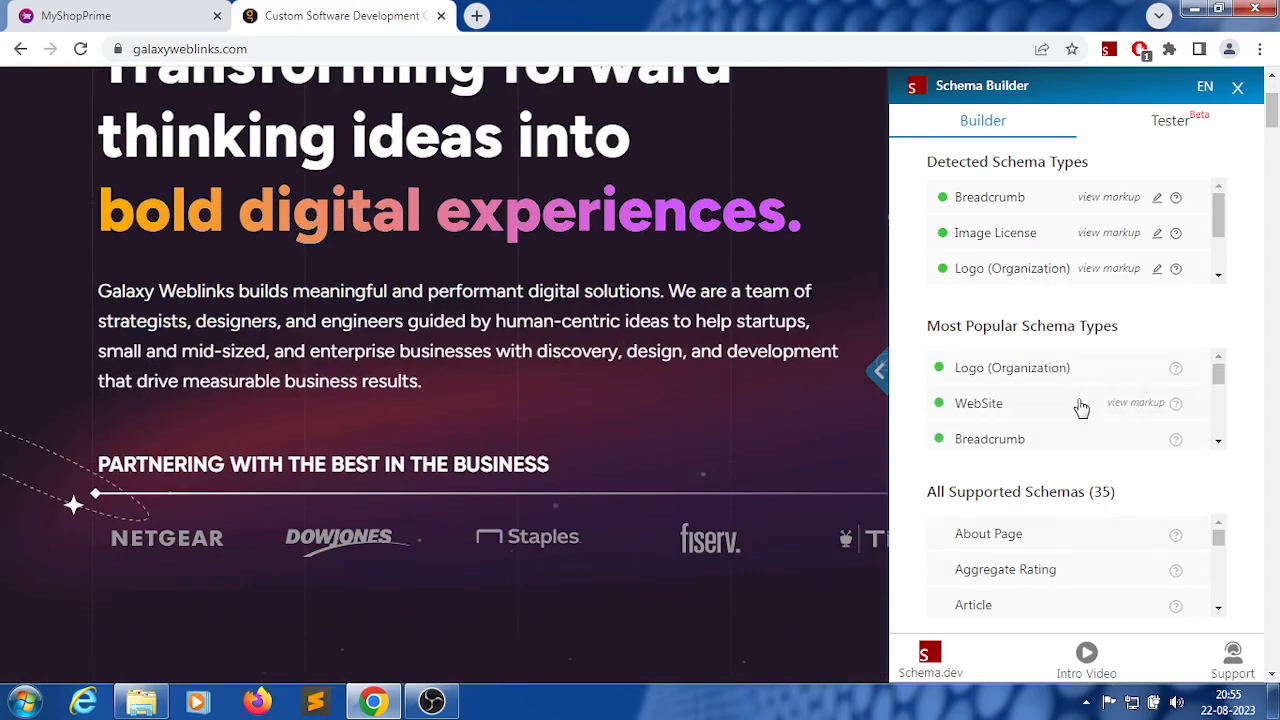
scroll(1075, 402, "down", 1)
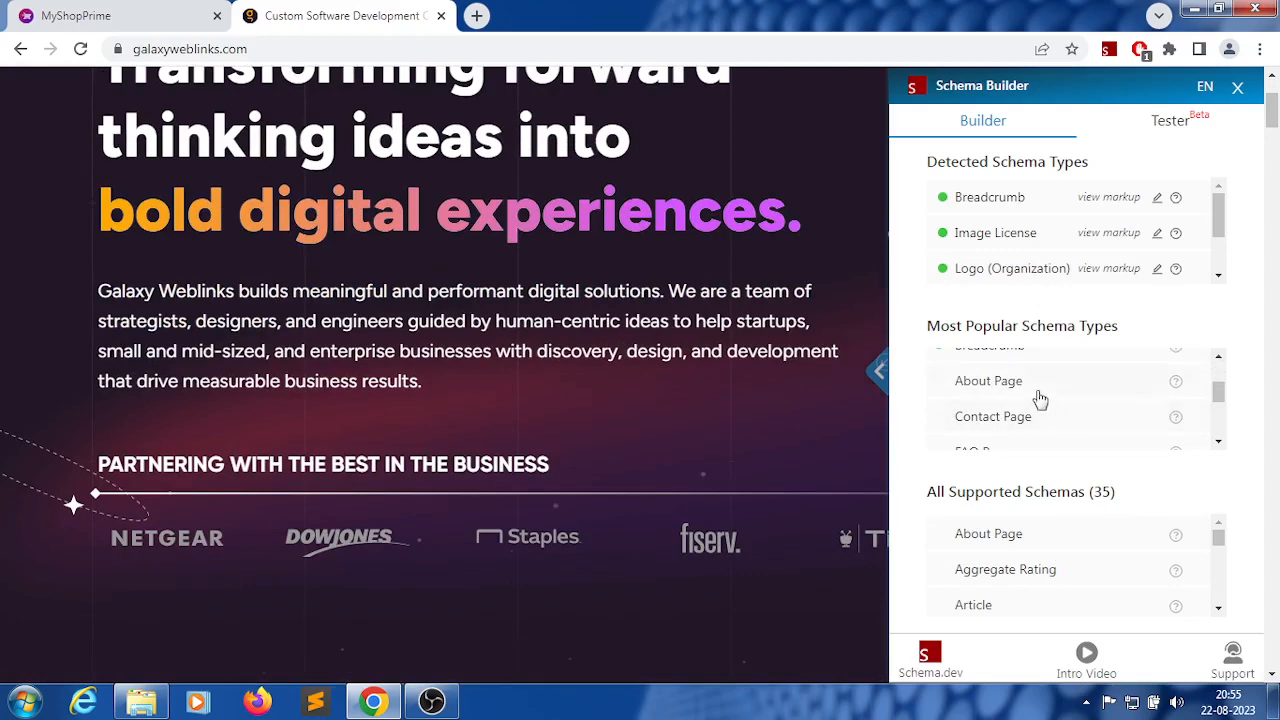
Step: Open the site's About Us page and examine its detected and most popular schema types in Schema Builder
scroll(605, 288, "up", 2)
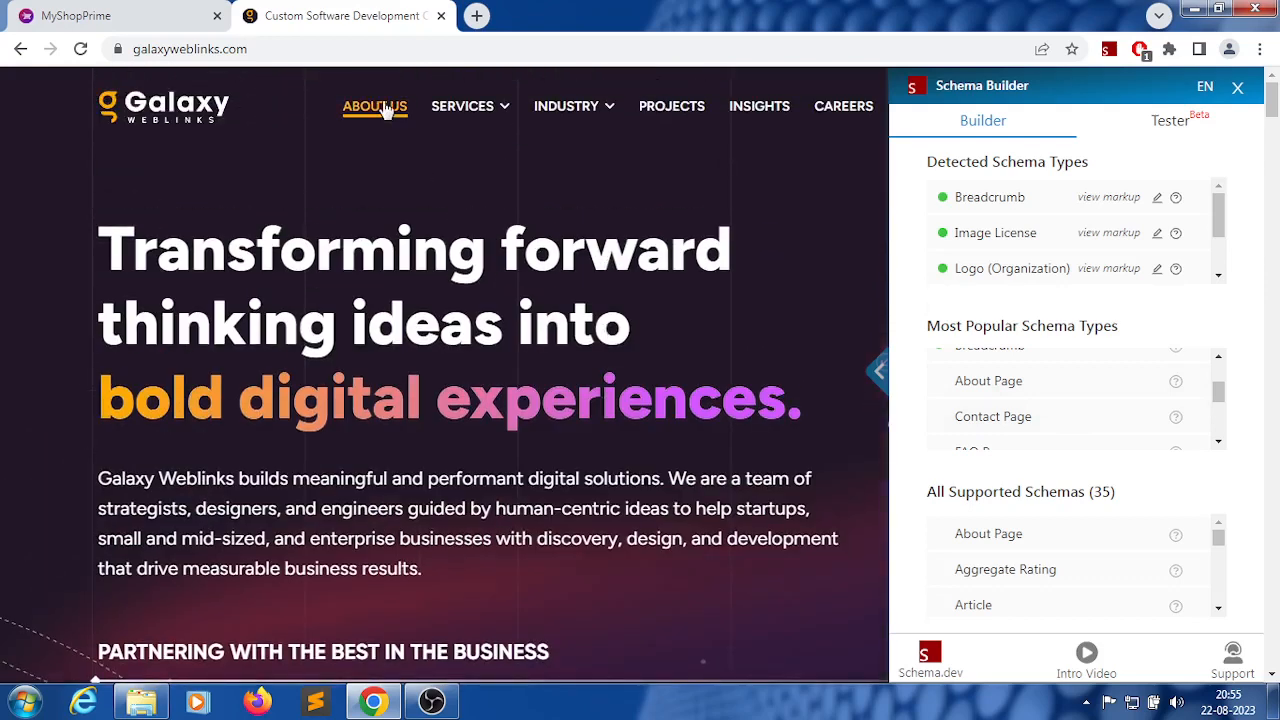
left_click(385, 110)
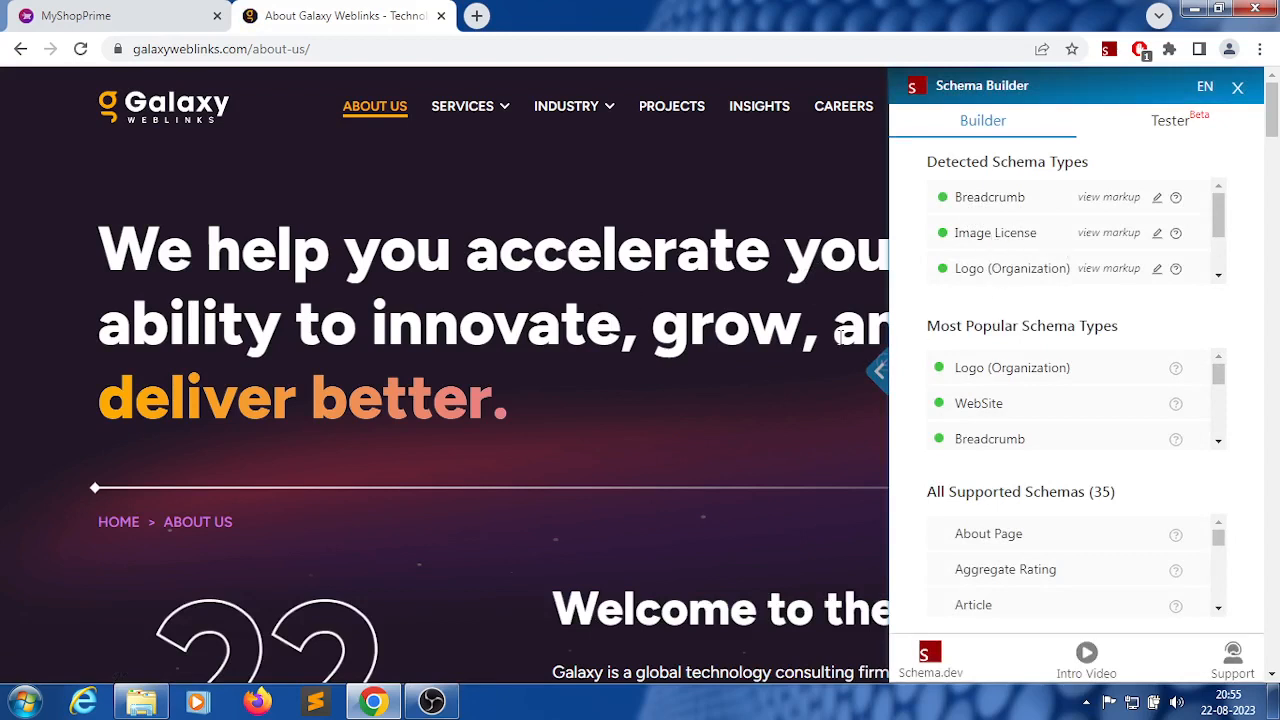
left_click_drag(1215, 220, 1217, 252)
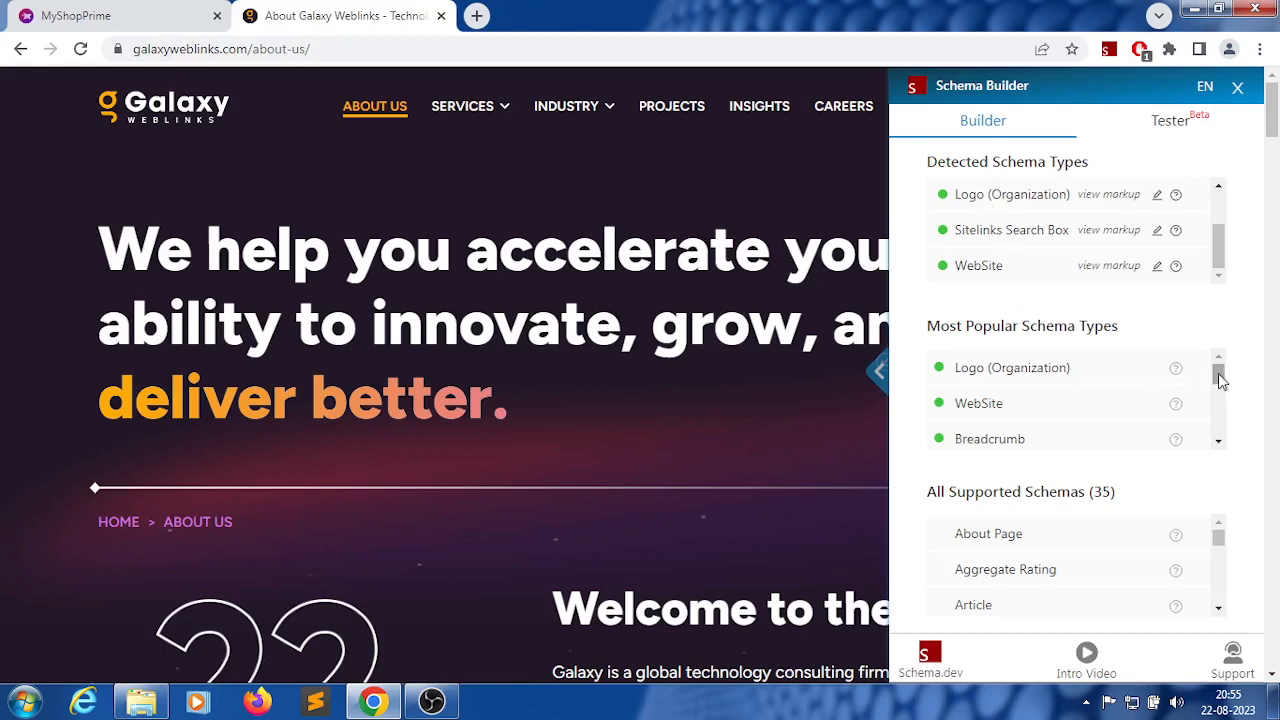
left_click_drag(1220, 378, 1224, 400)
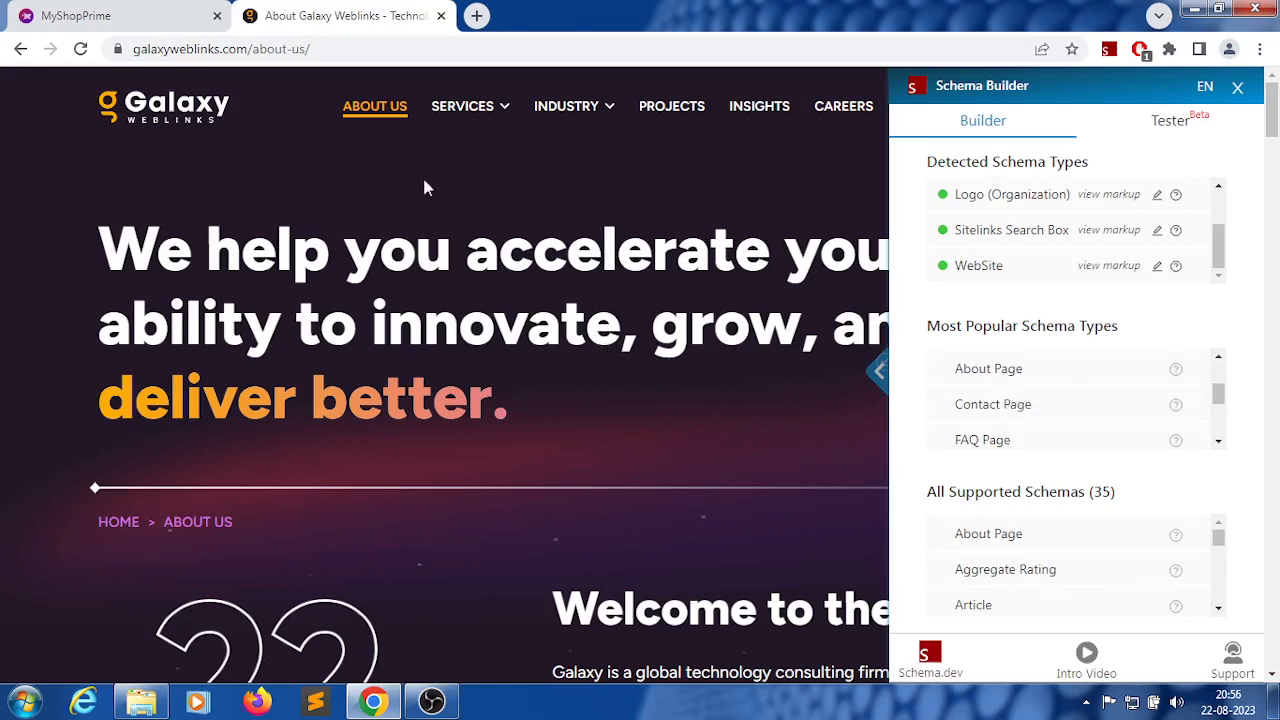
Step: Open the About Page schema type and look through its list of properties
left_click(1008, 372)
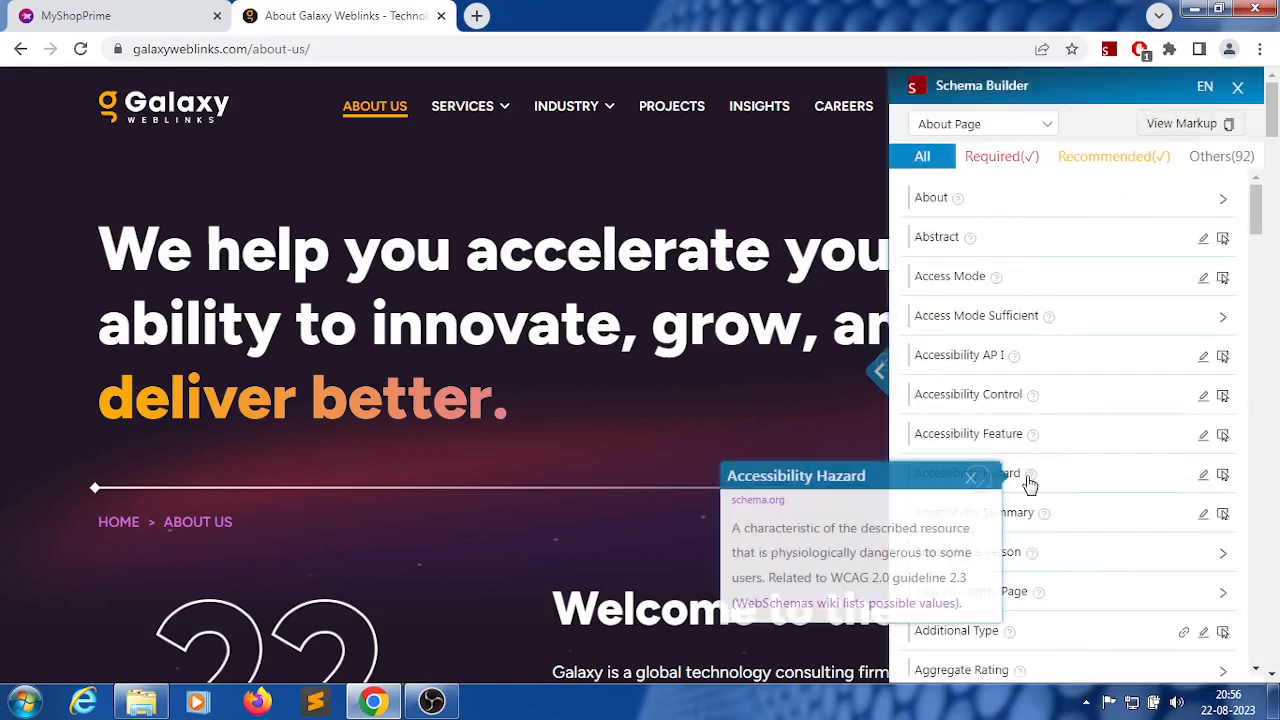
scroll(1124, 464, "down", 1)
scroll(1124, 464, "down", 5)
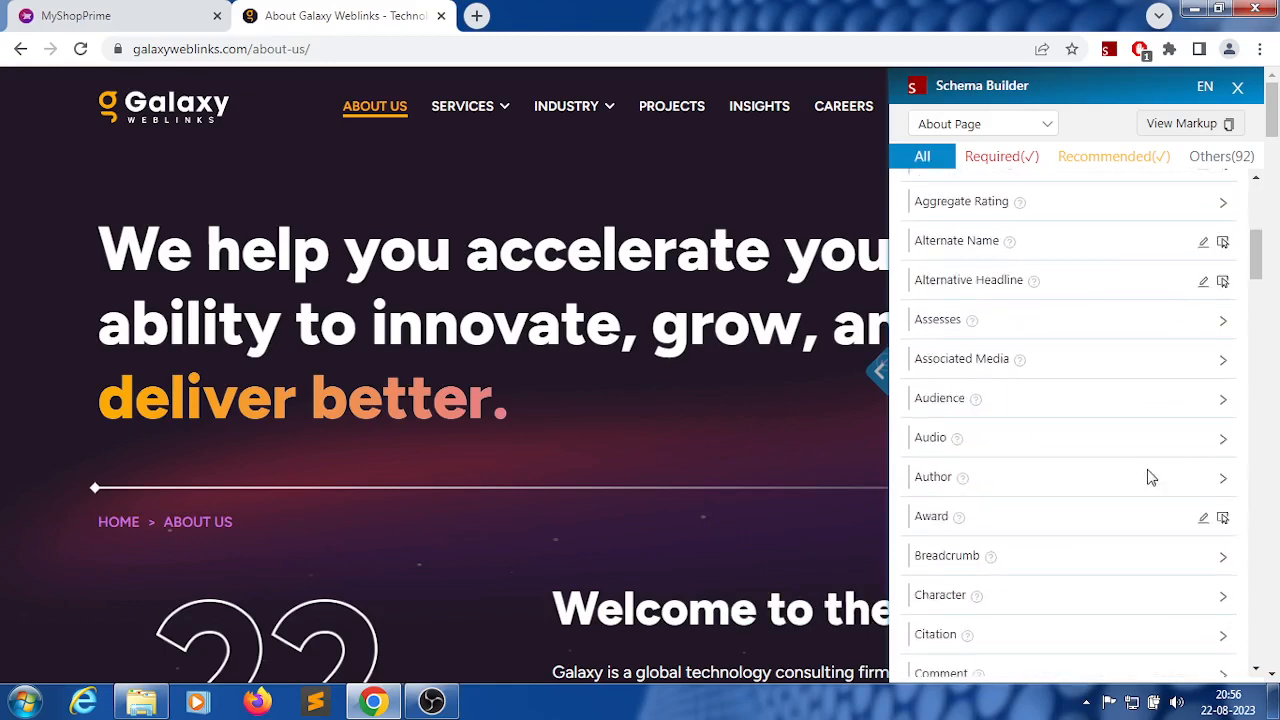
scroll(1145, 478, "up", 5)
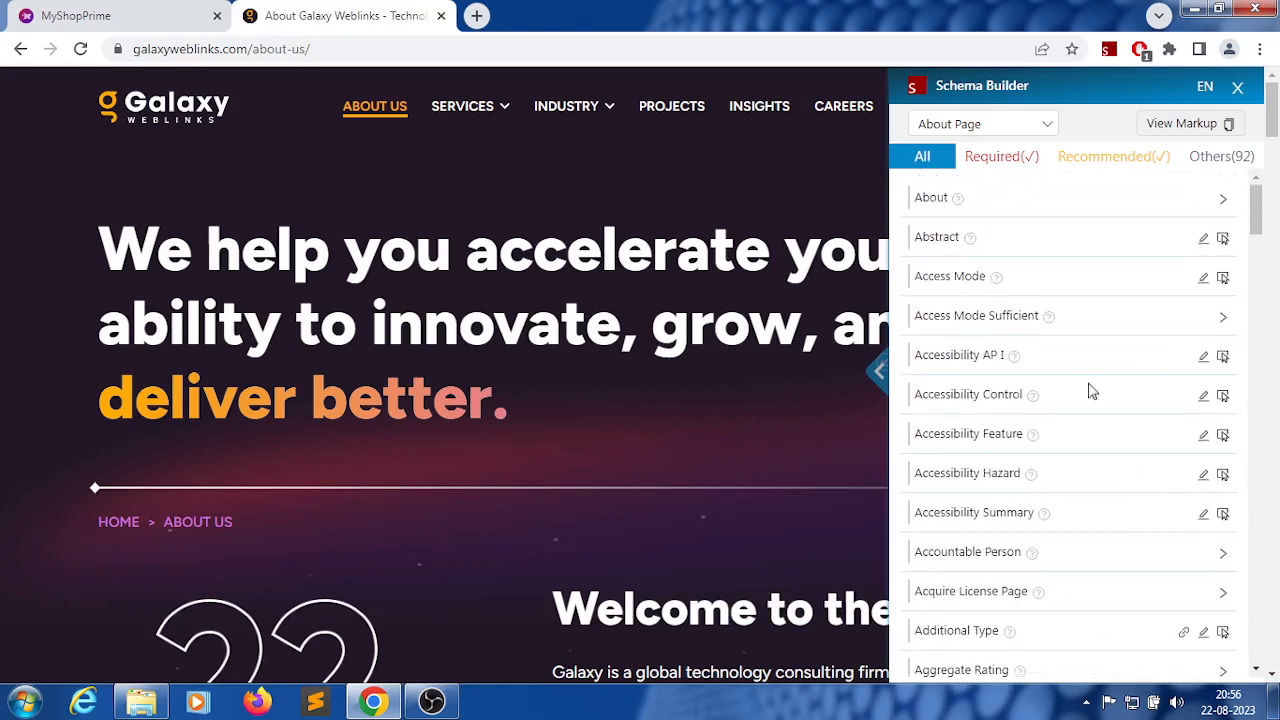
left_click(1037, 200)
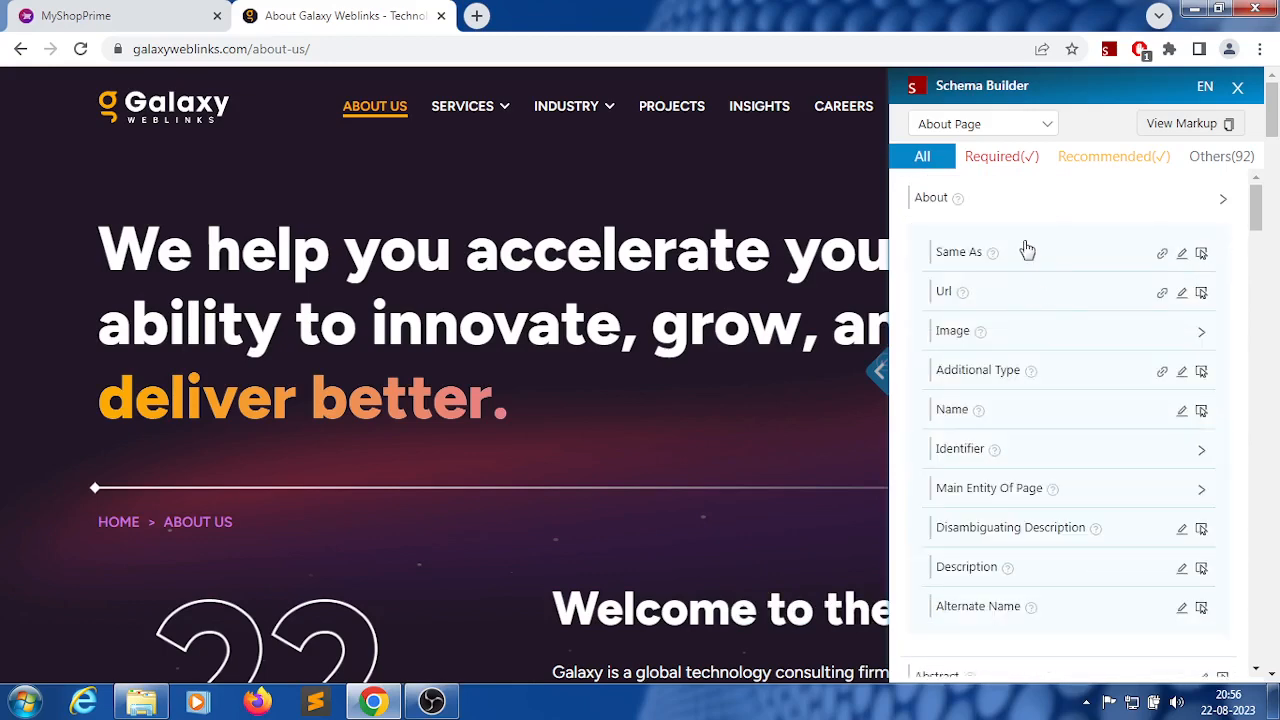
left_click(1162, 254)
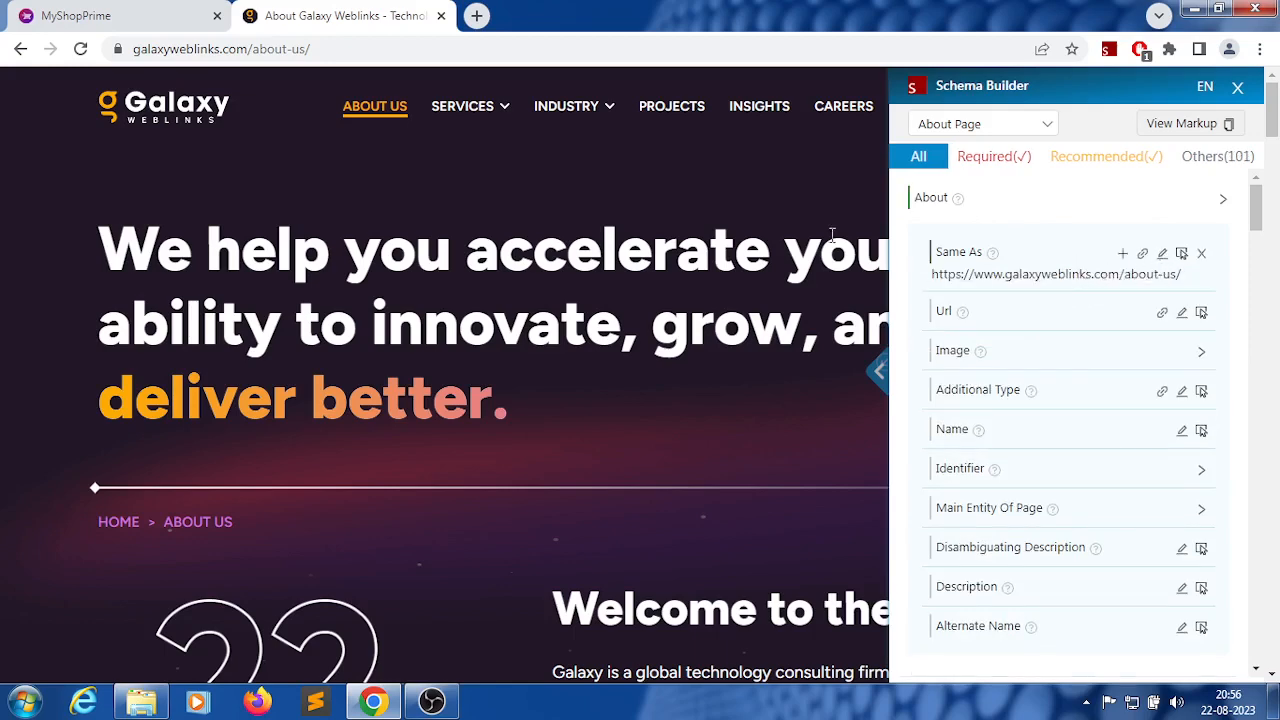
left_click(1163, 255)
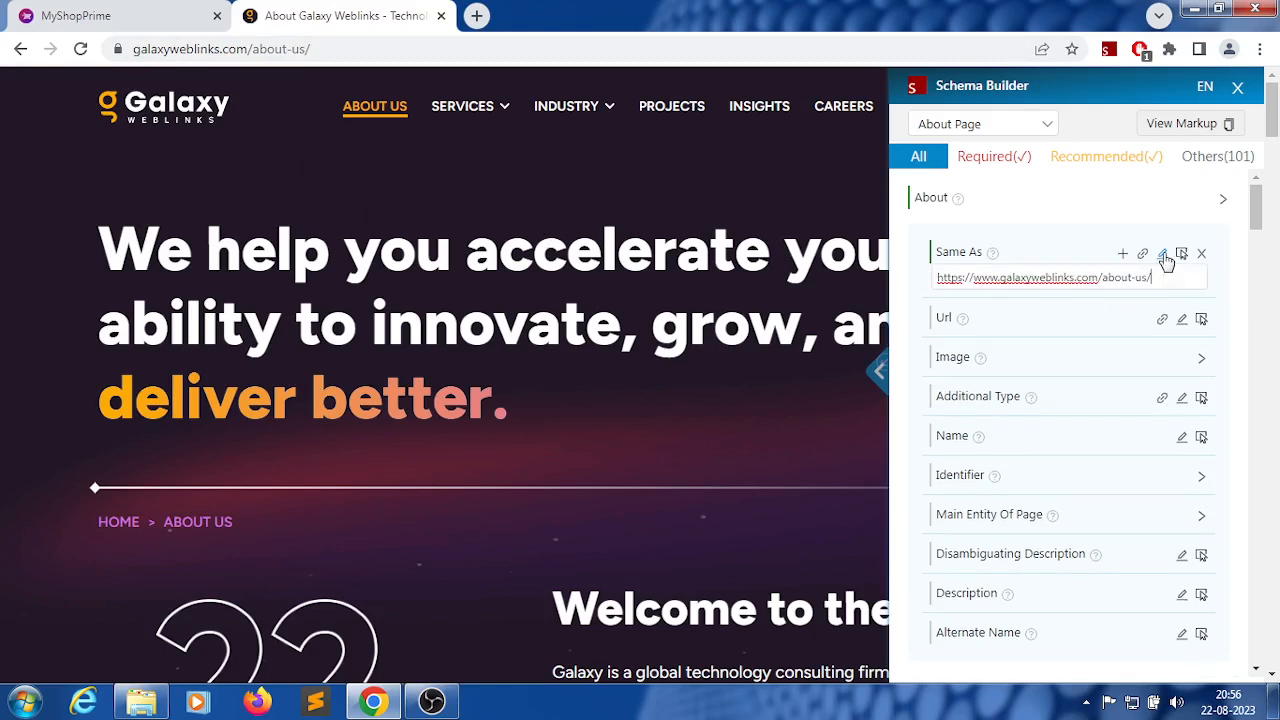
left_click(1018, 320)
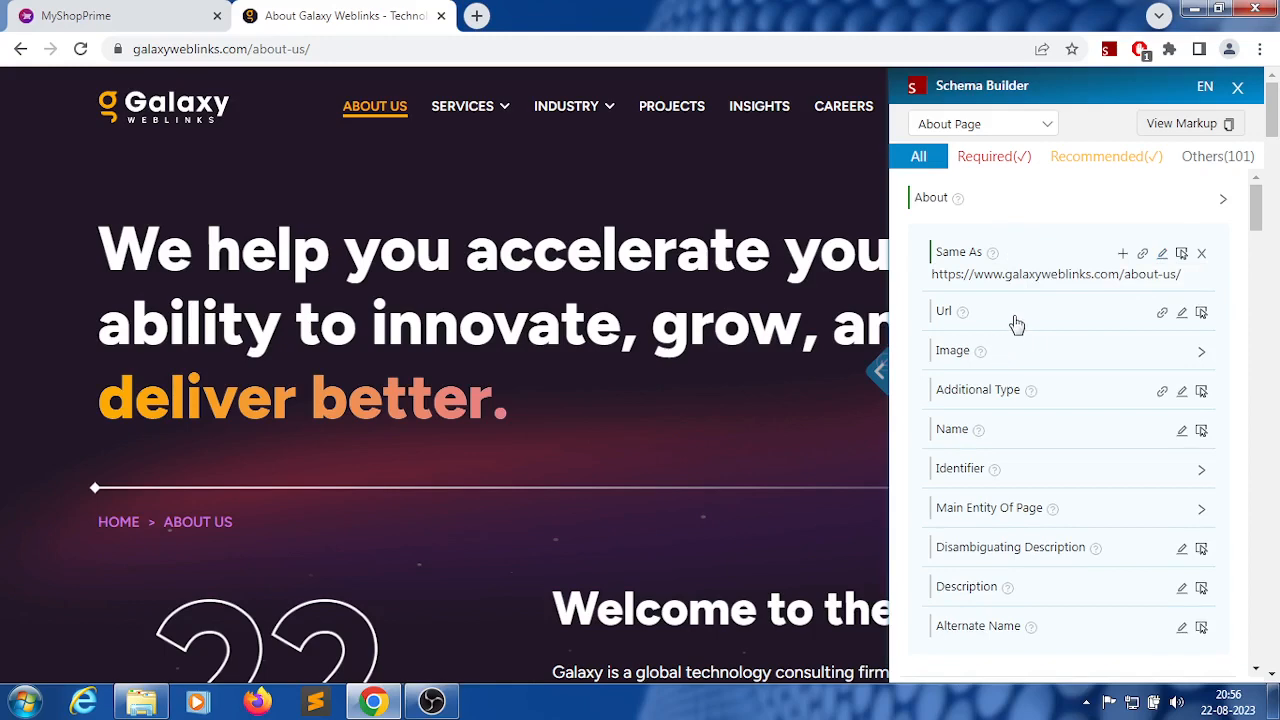
left_click(1182, 314)
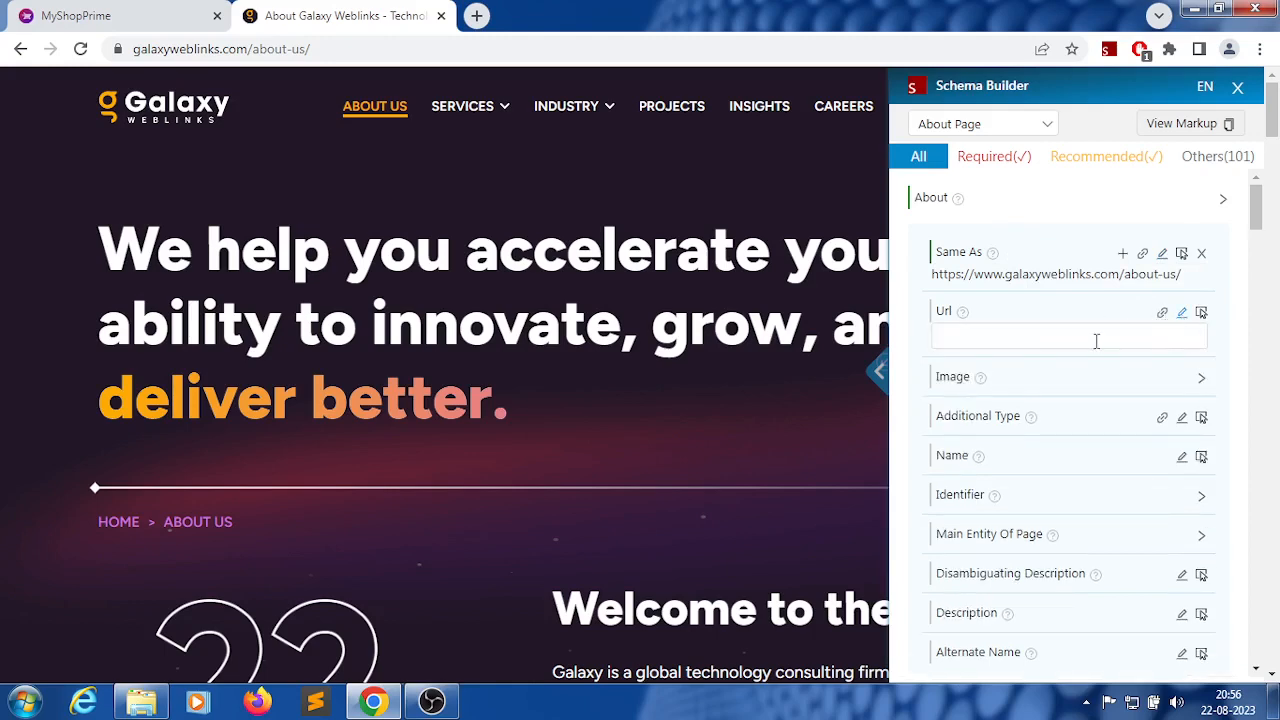
left_click(1096, 341)
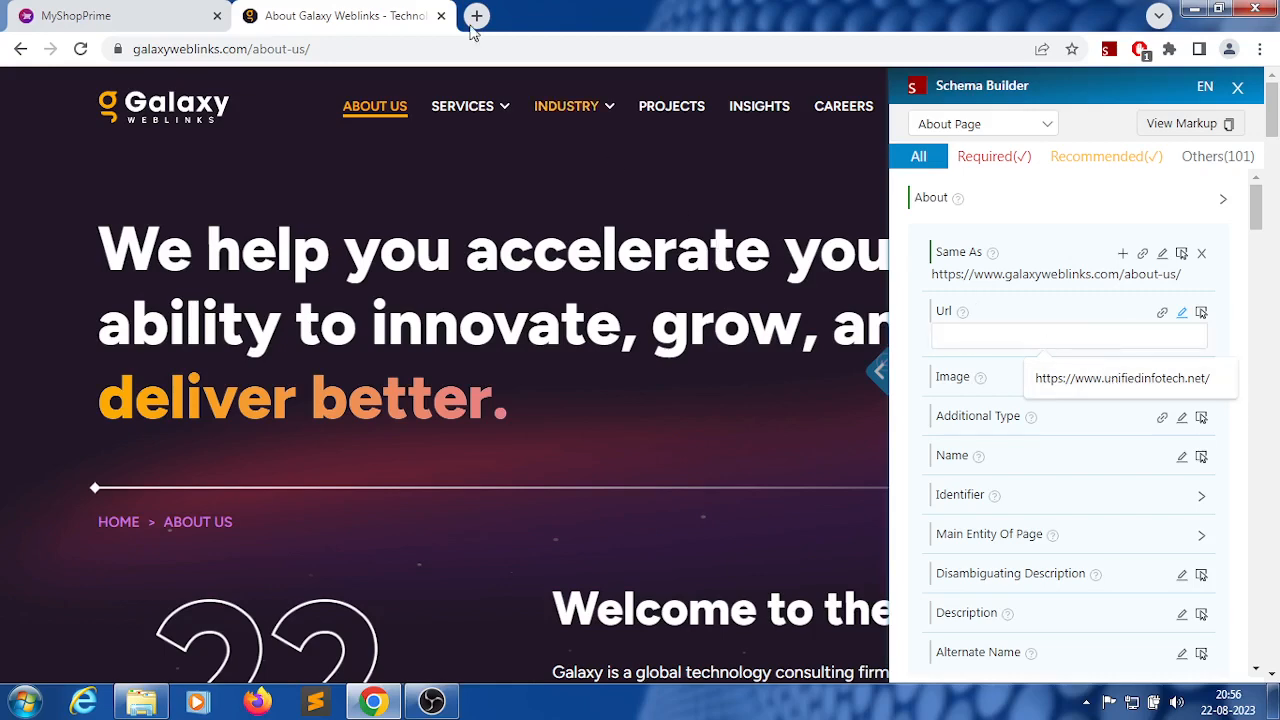
left_click(386, 48)
key("ctrl+c")
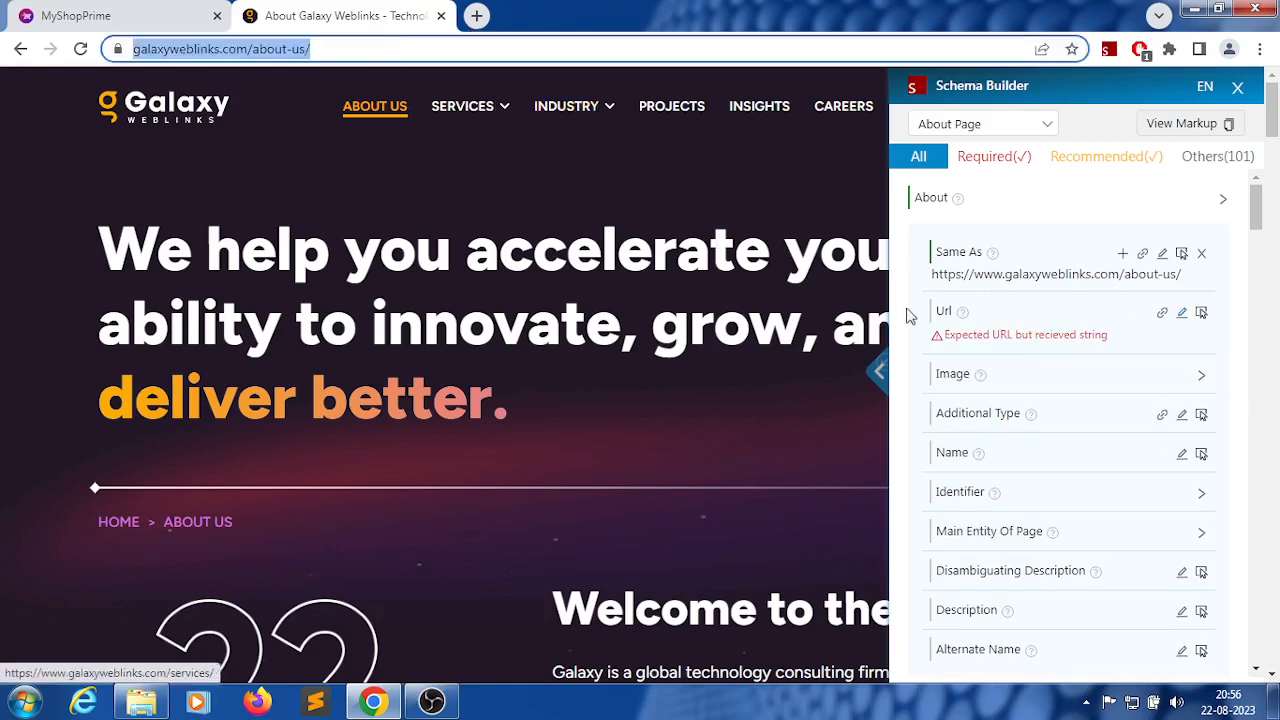
left_click(1080, 356)
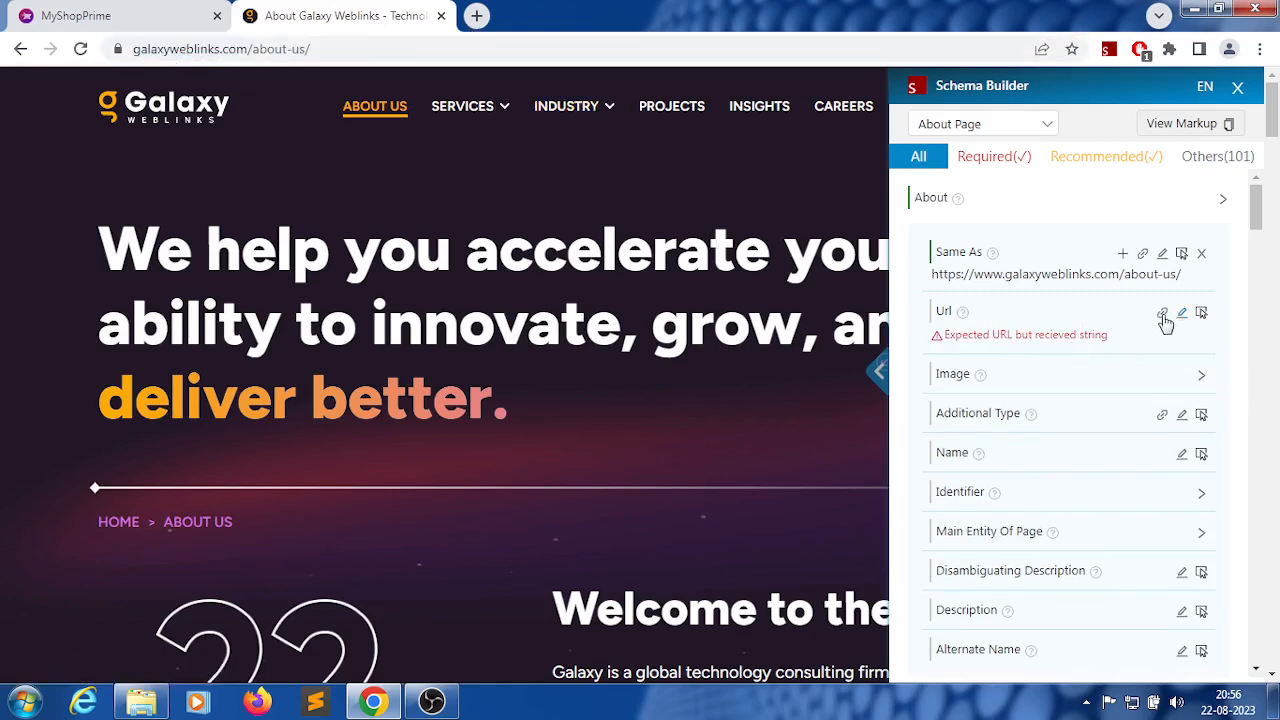
left_click(1181, 316)
left_click(1034, 355)
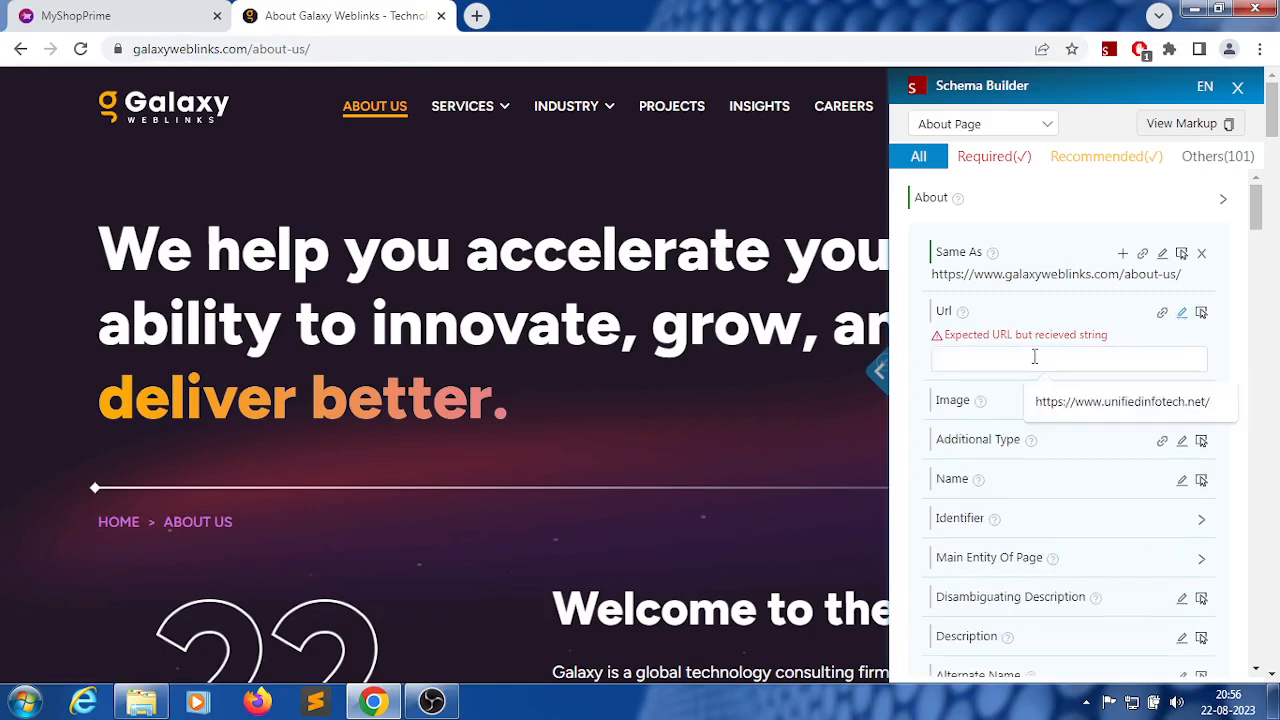
key("ctrl+v")
key("Return")
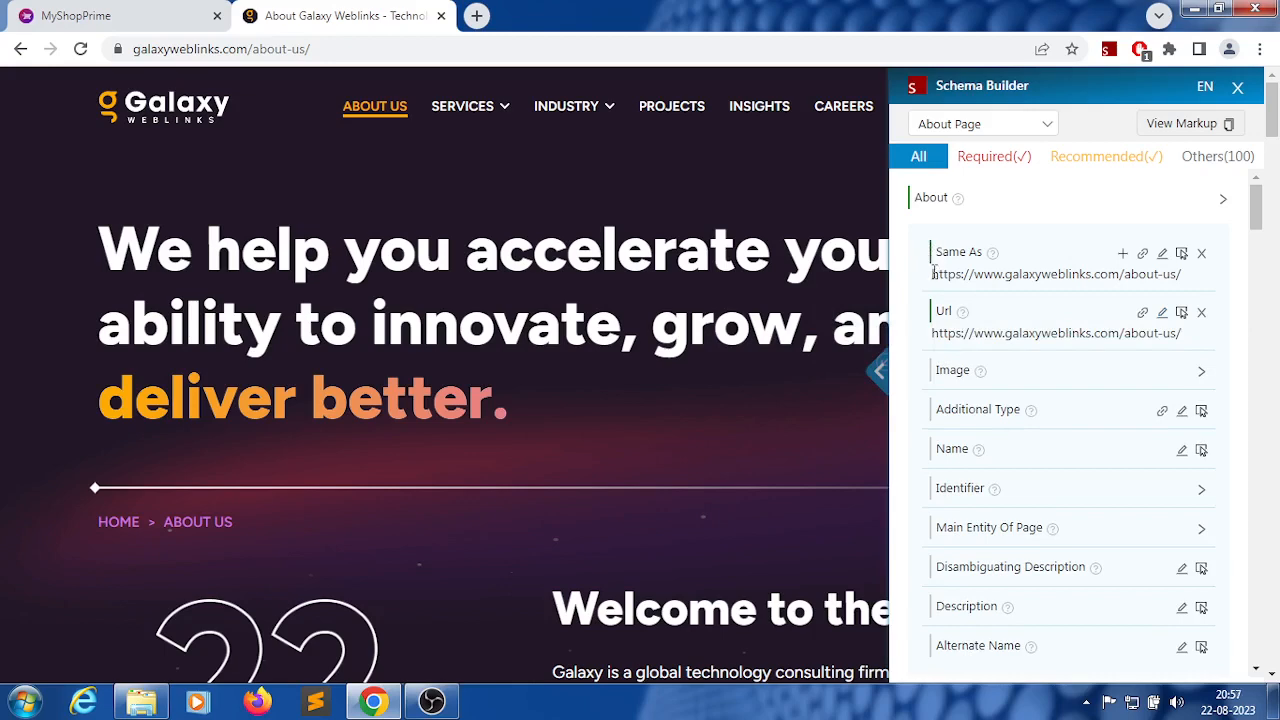
Step: Expand the About section's Image property, try the ImageObject type, and set the type to URL
left_click(1068, 384)
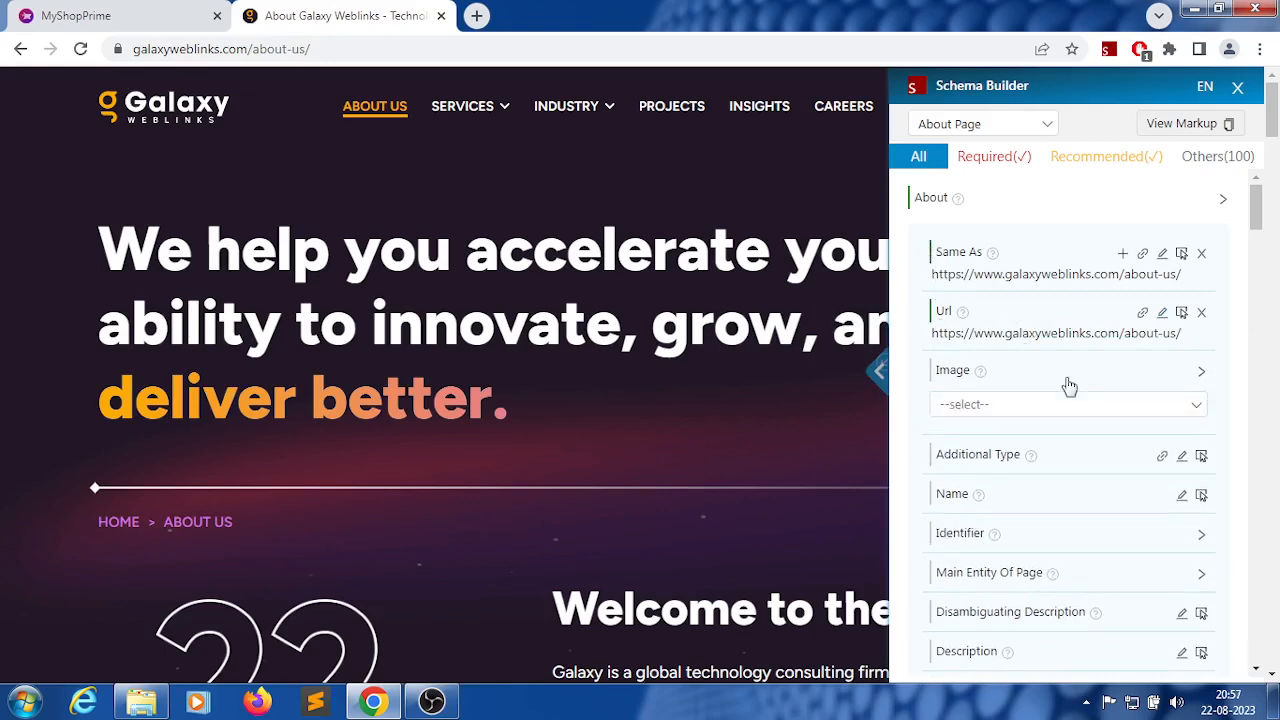
left_click(1117, 406)
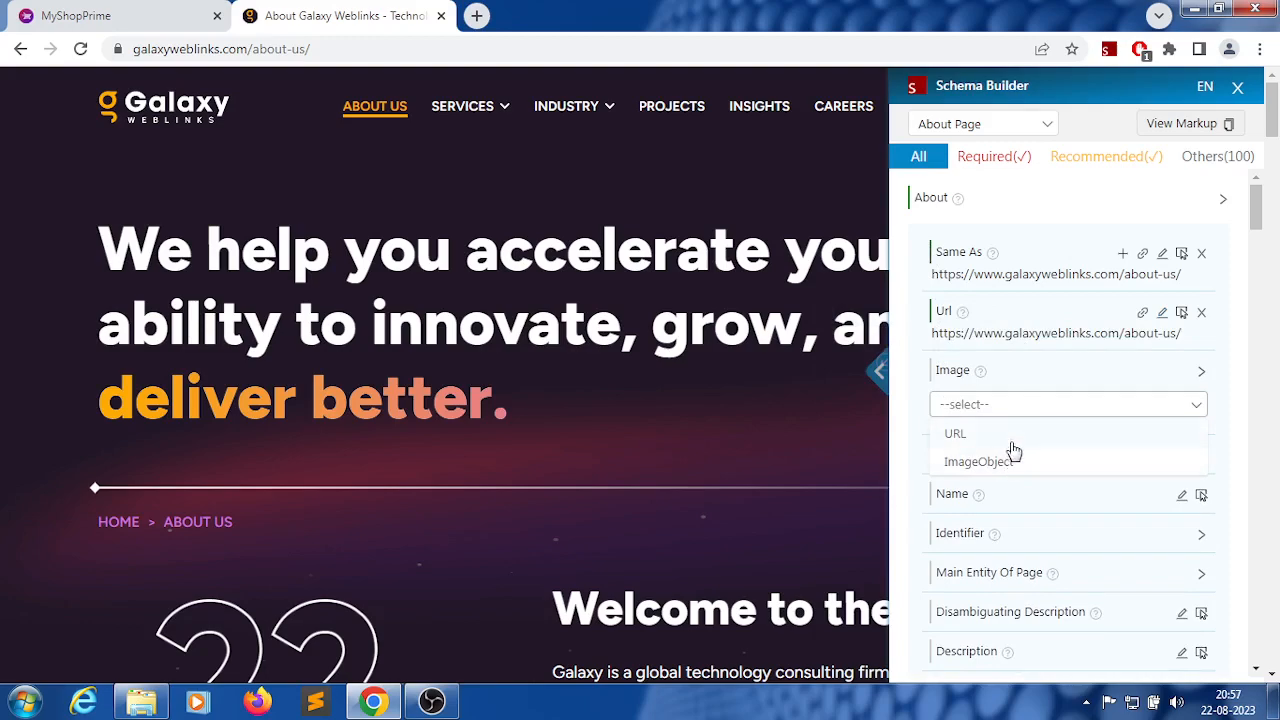
scroll(686, 409, "down", 6)
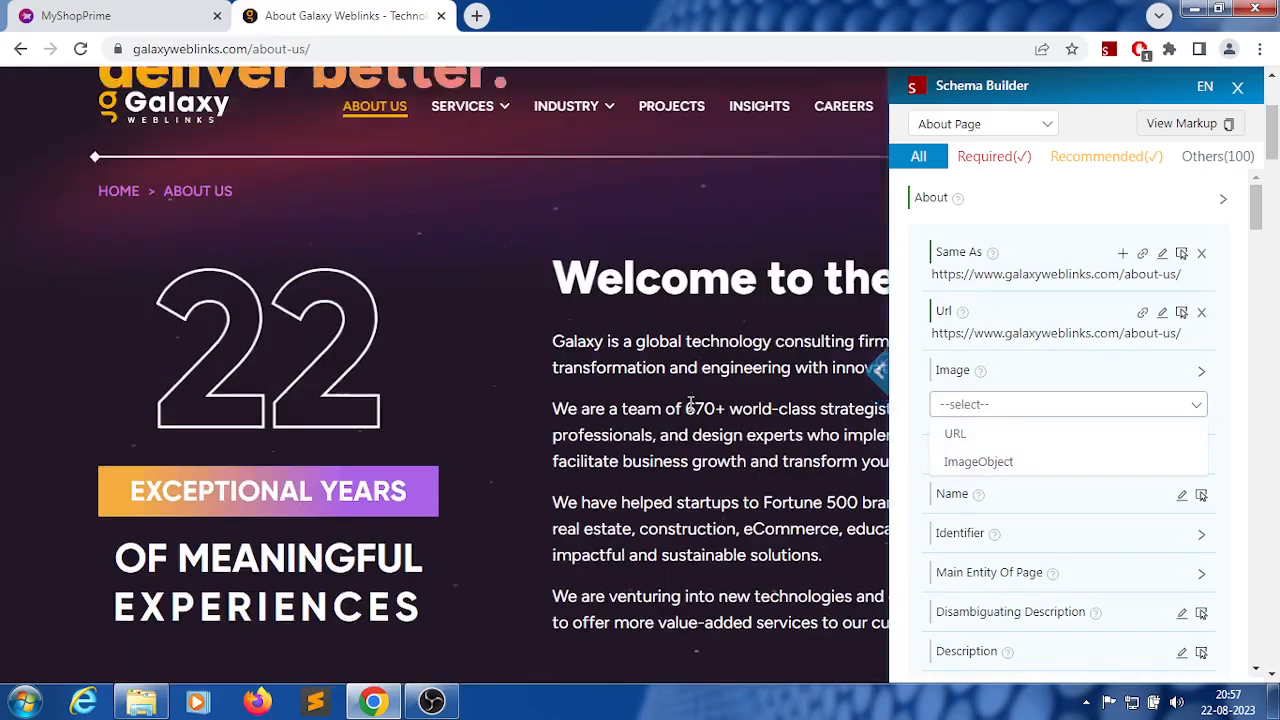
scroll(690, 412, "up", 3)
scroll(690, 410, "up", 3)
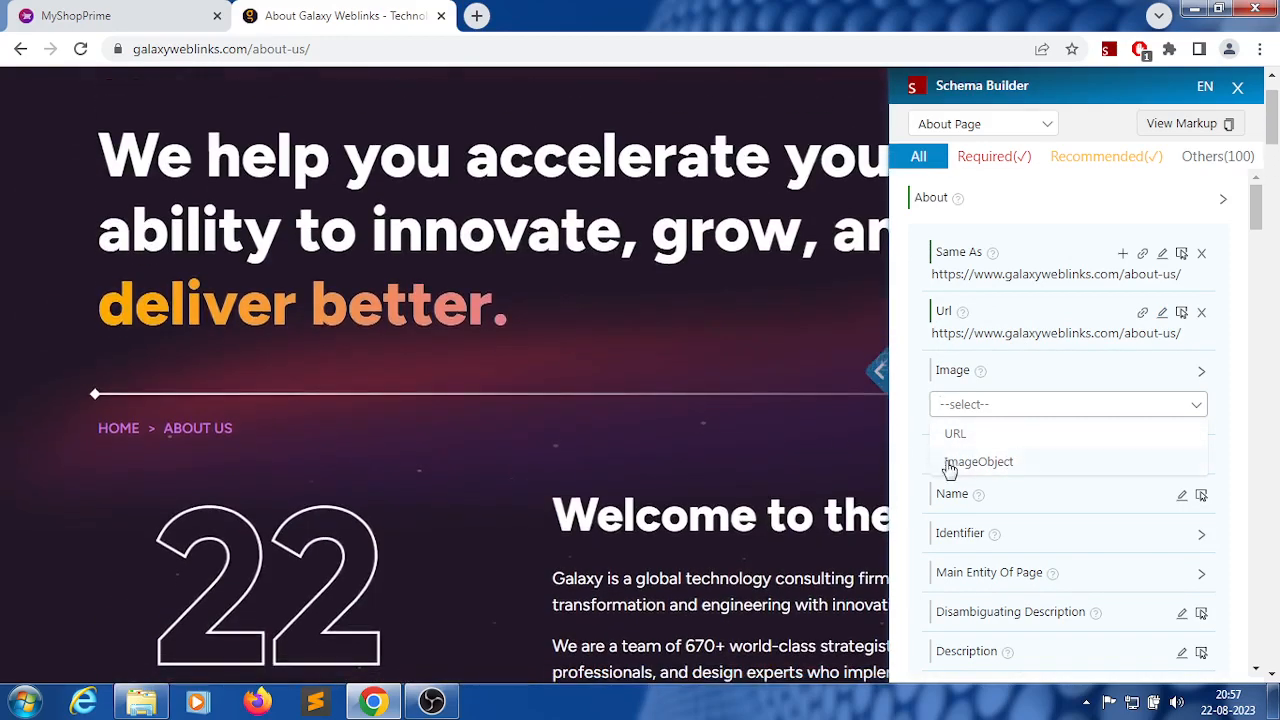
left_click(1018, 463)
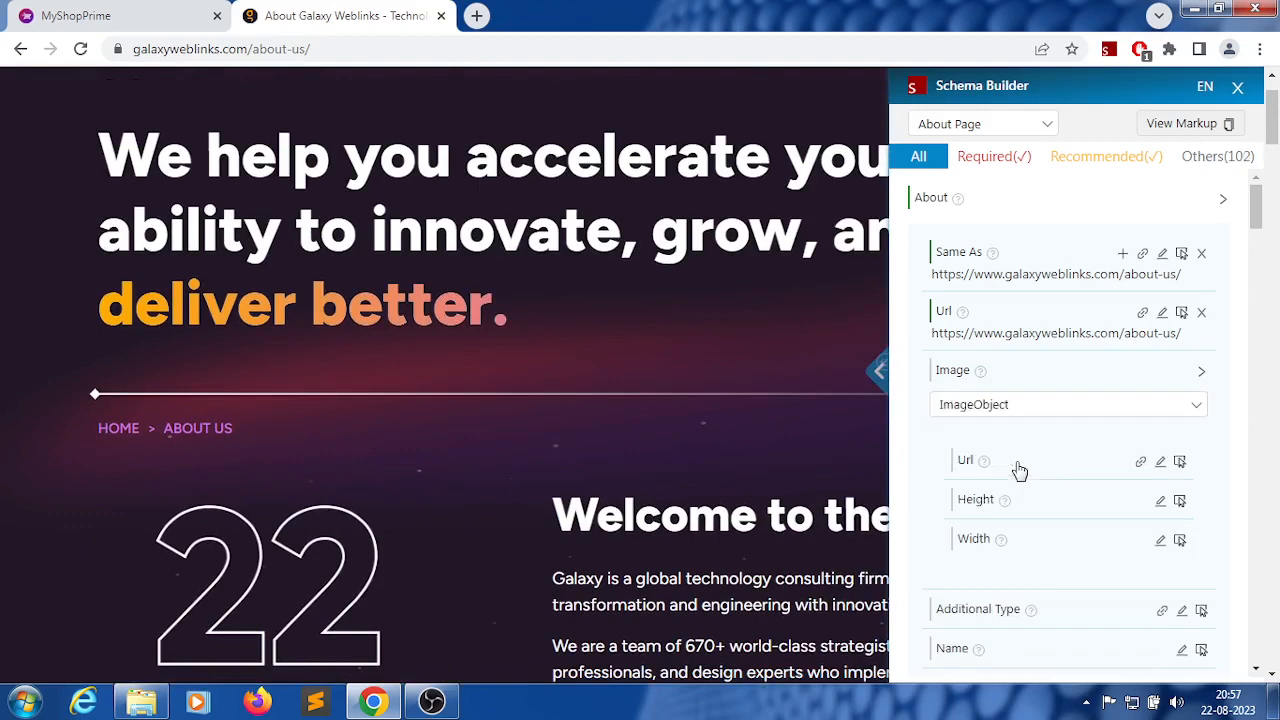
left_click(1105, 416)
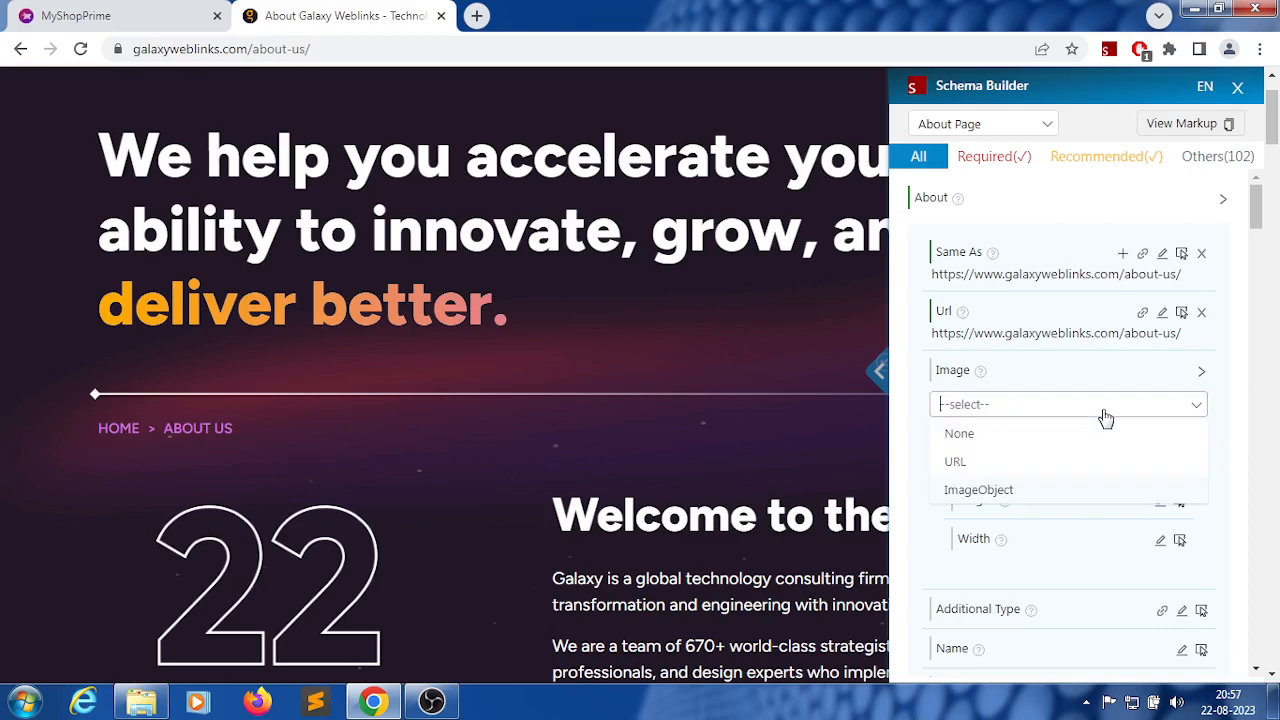
left_click(1002, 466)
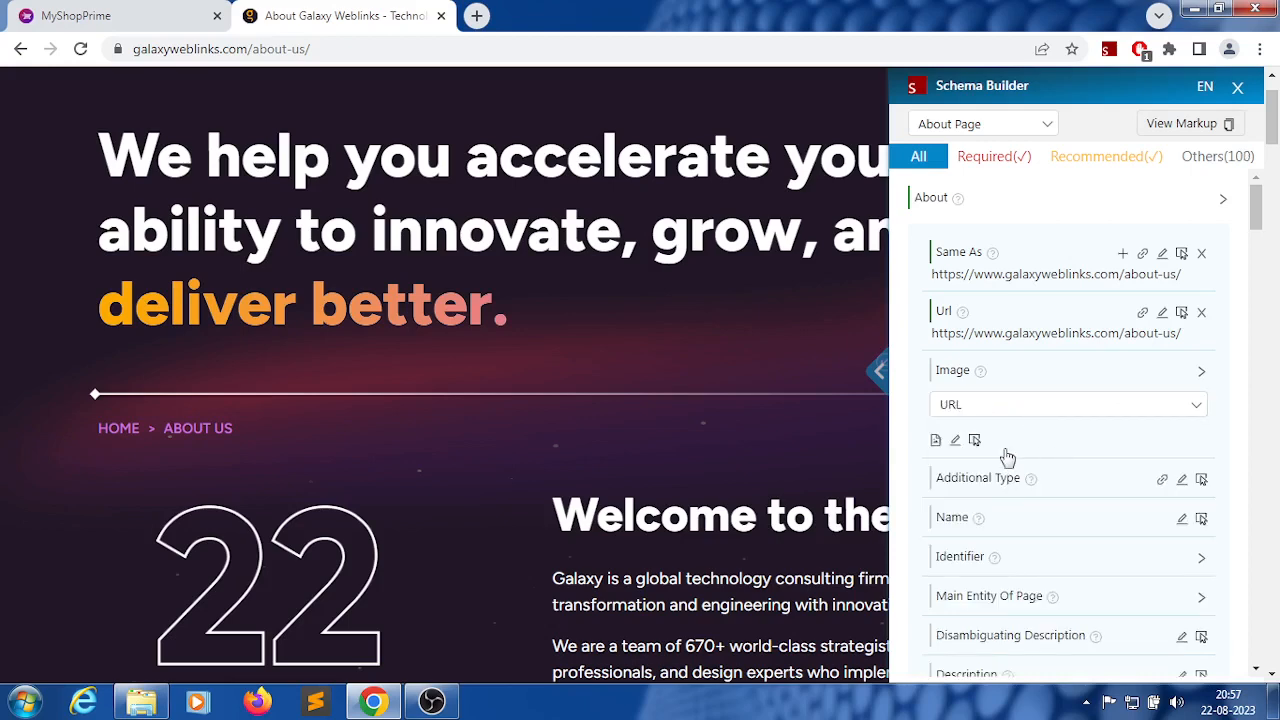
Step: Look through the About Us page for a picture whose address can serve as the Image property's URL
left_click(955, 441)
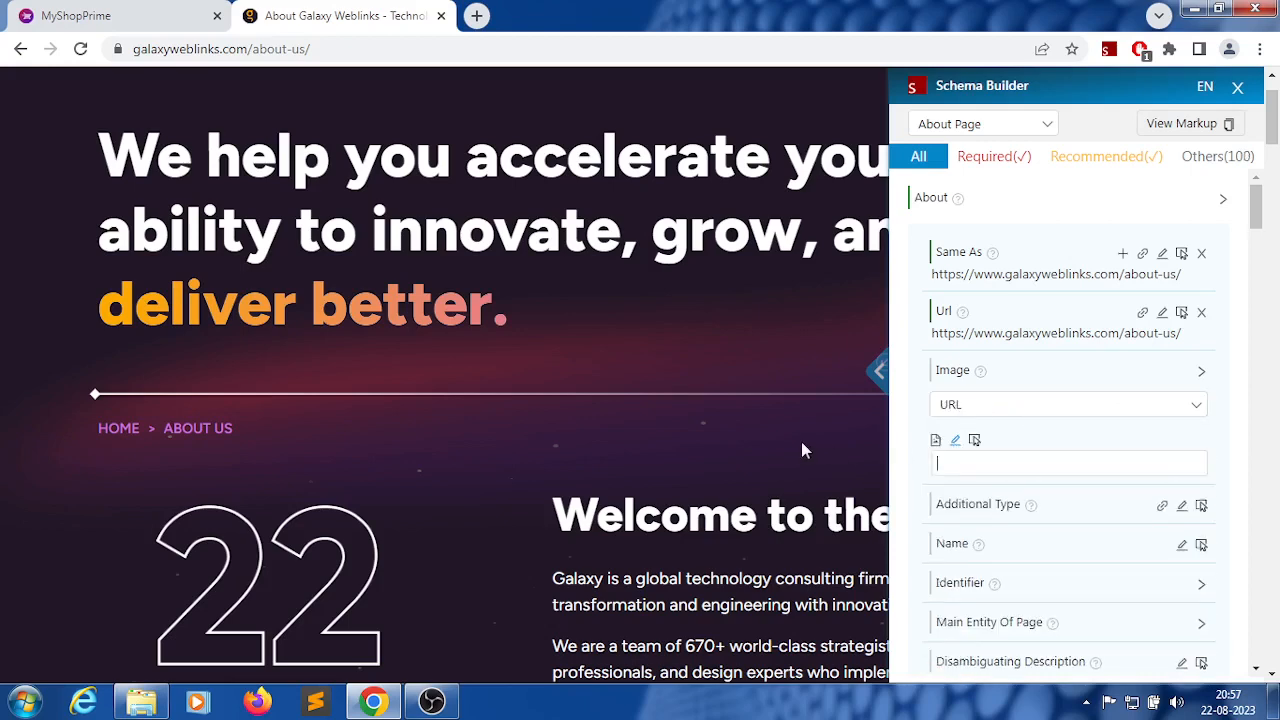
scroll(677, 403, "down", 6)
scroll(670, 435, "down", 12)
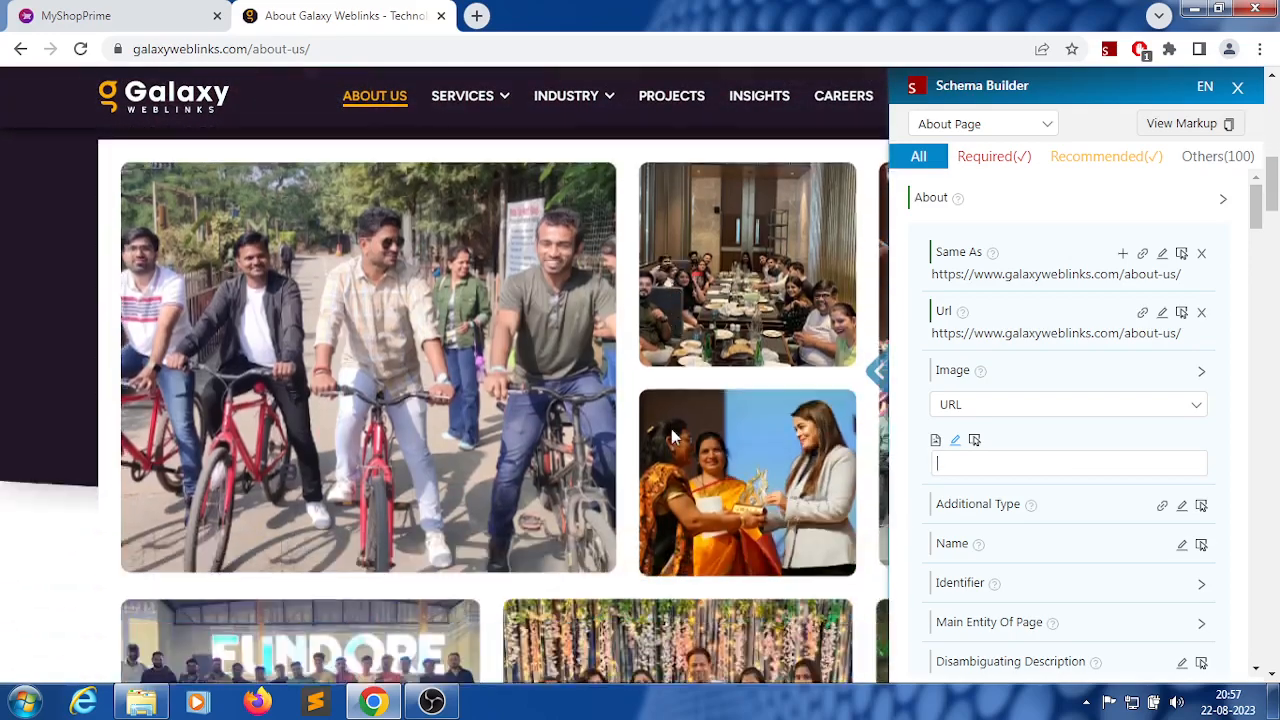
scroll(671, 436, "down", 7)
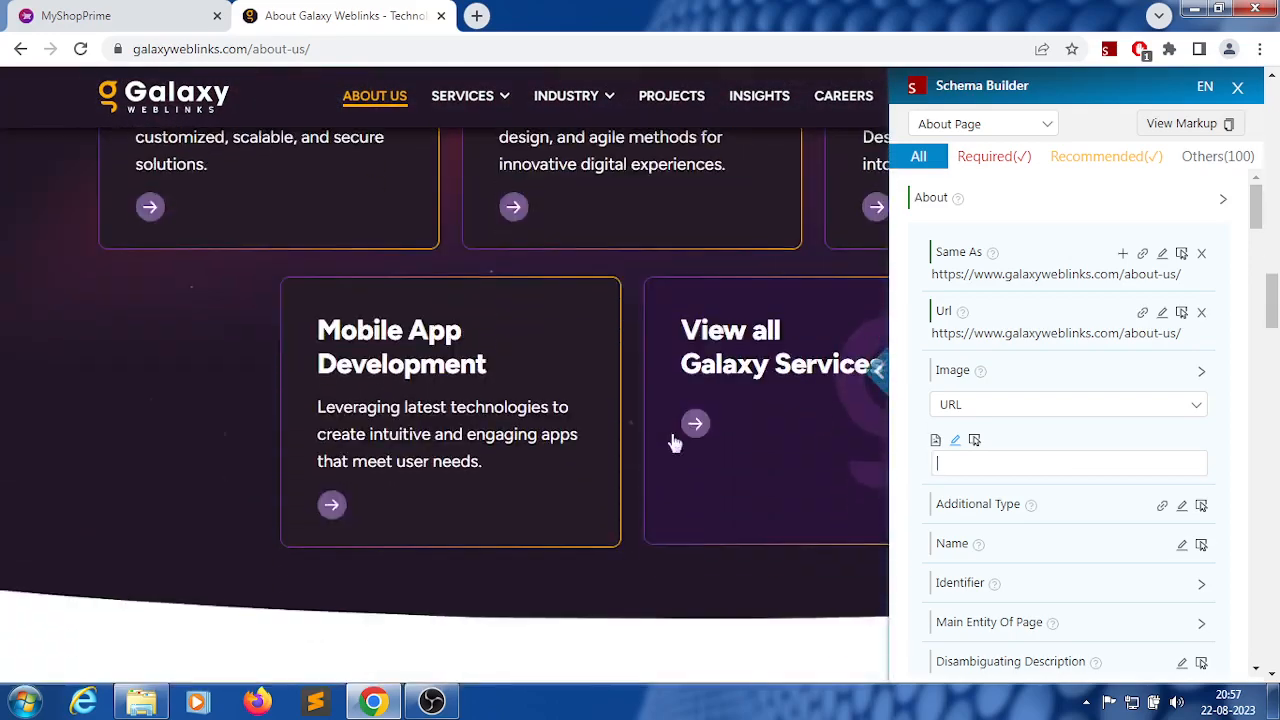
scroll(652, 444, "up", 8)
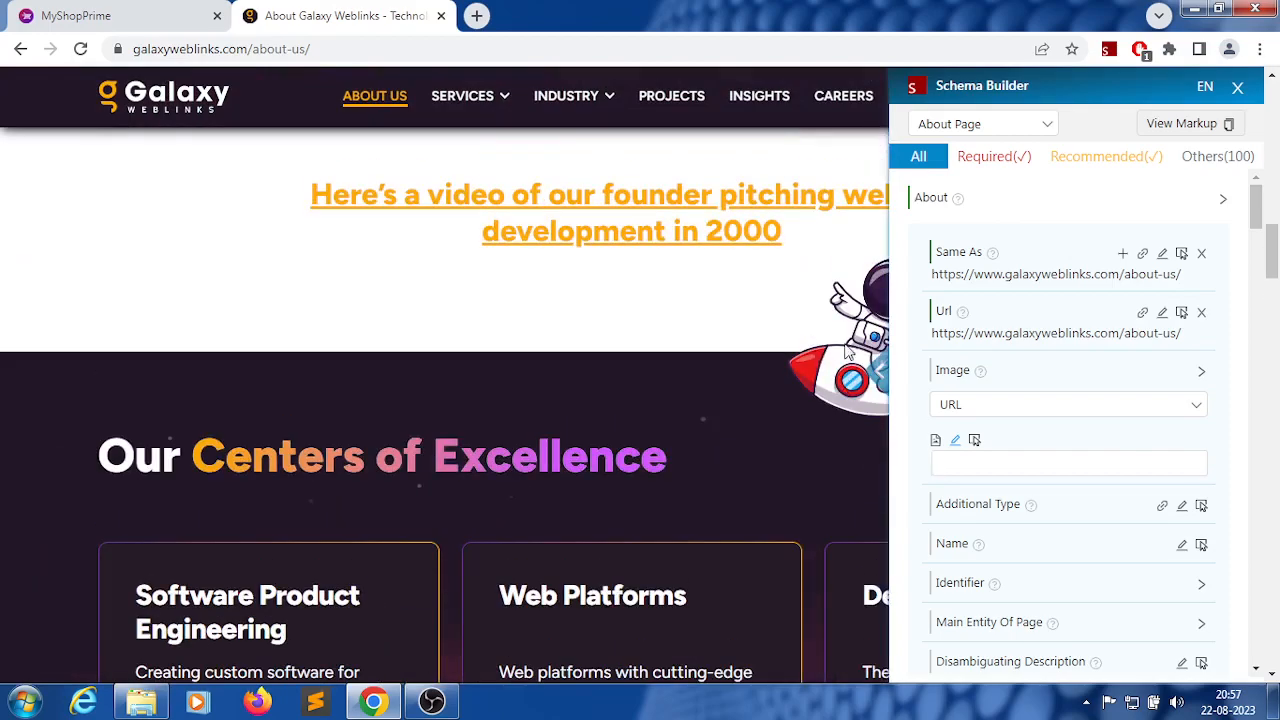
right_click(846, 352)
left_click(699, 431)
scroll(716, 422, "up", 3)
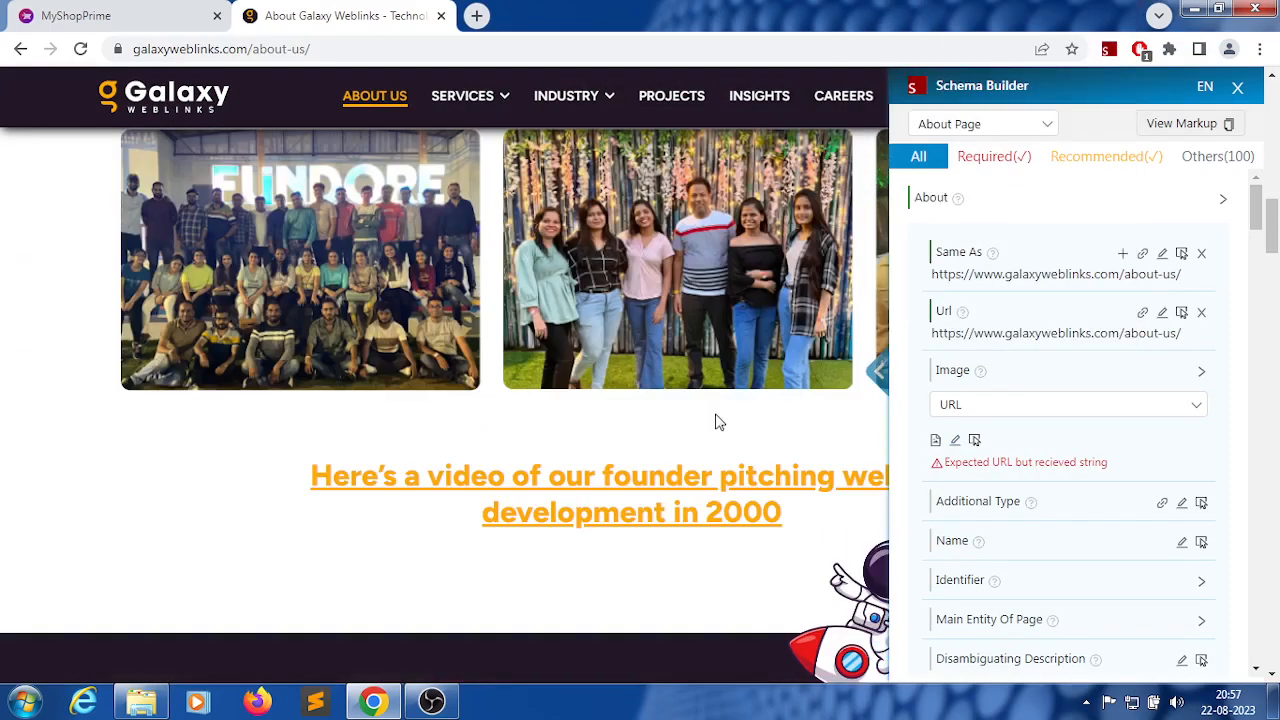
scroll(687, 420, "up", 10)
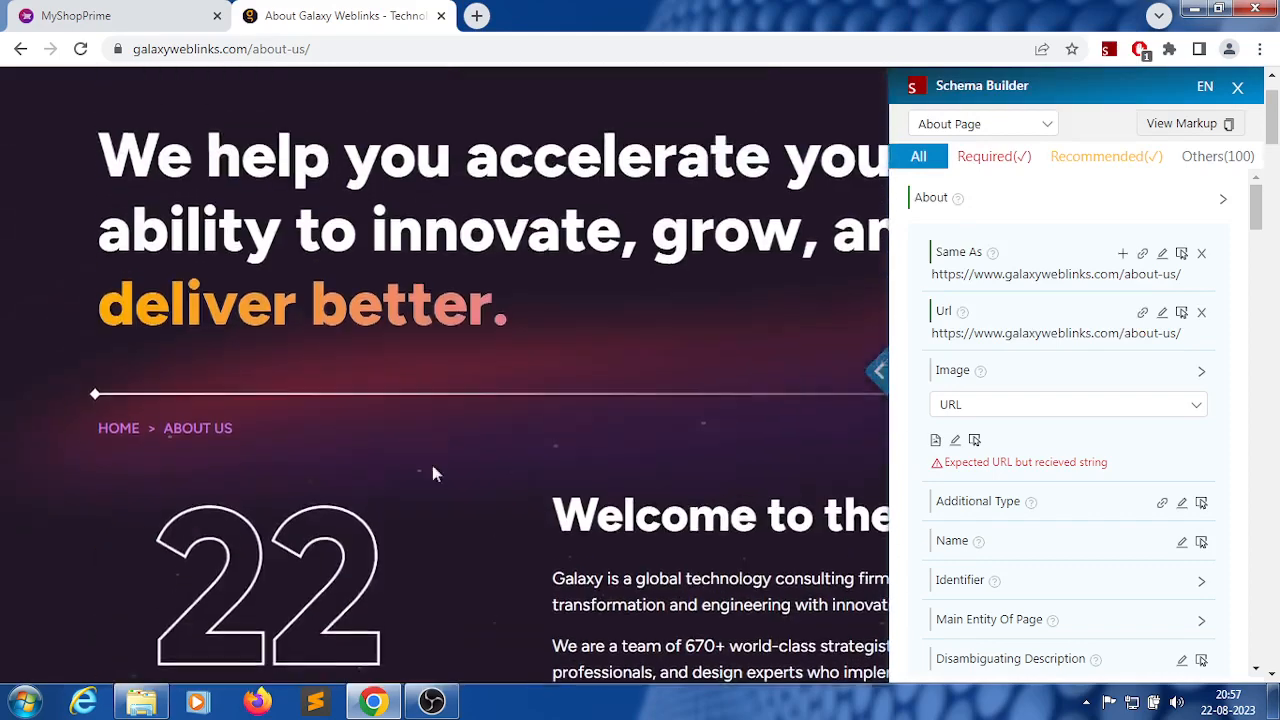
scroll(433, 467, "down", 3)
right_click(278, 362)
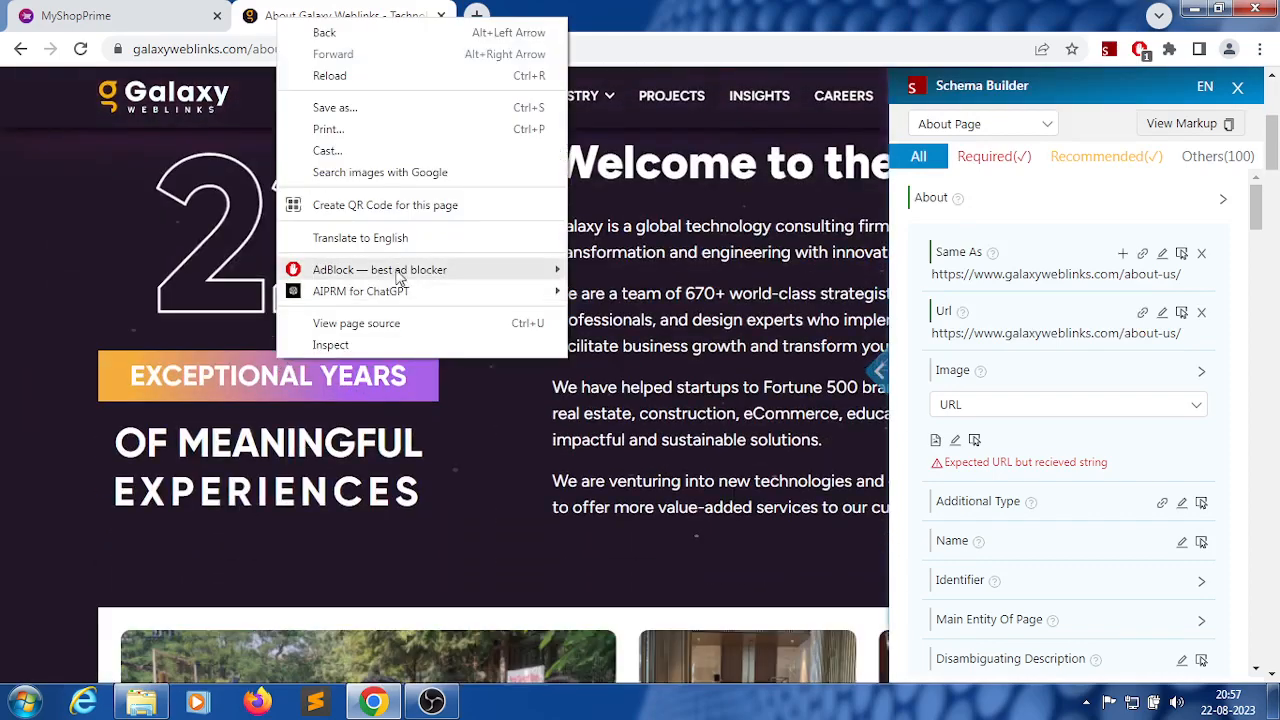
left_click(686, 368)
scroll(686, 368, "down", 3)
right_click(357, 491)
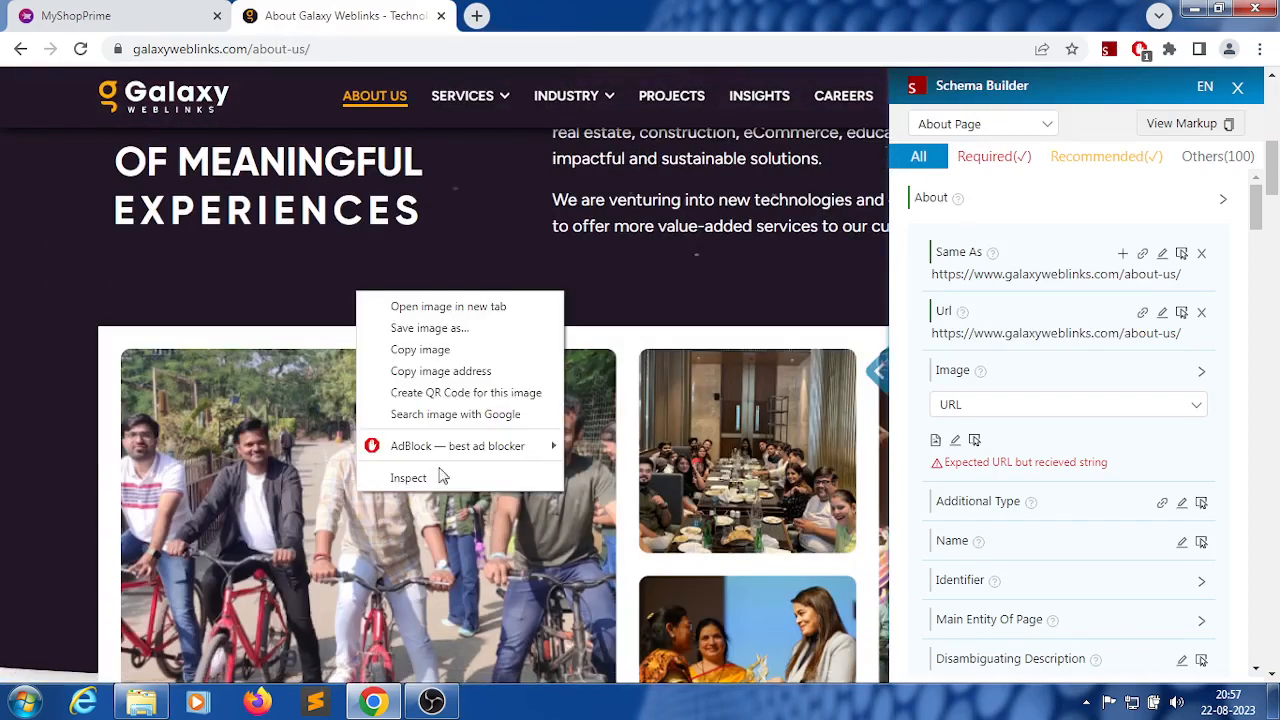
left_click(475, 378)
scroll(640, 265, "up", 3)
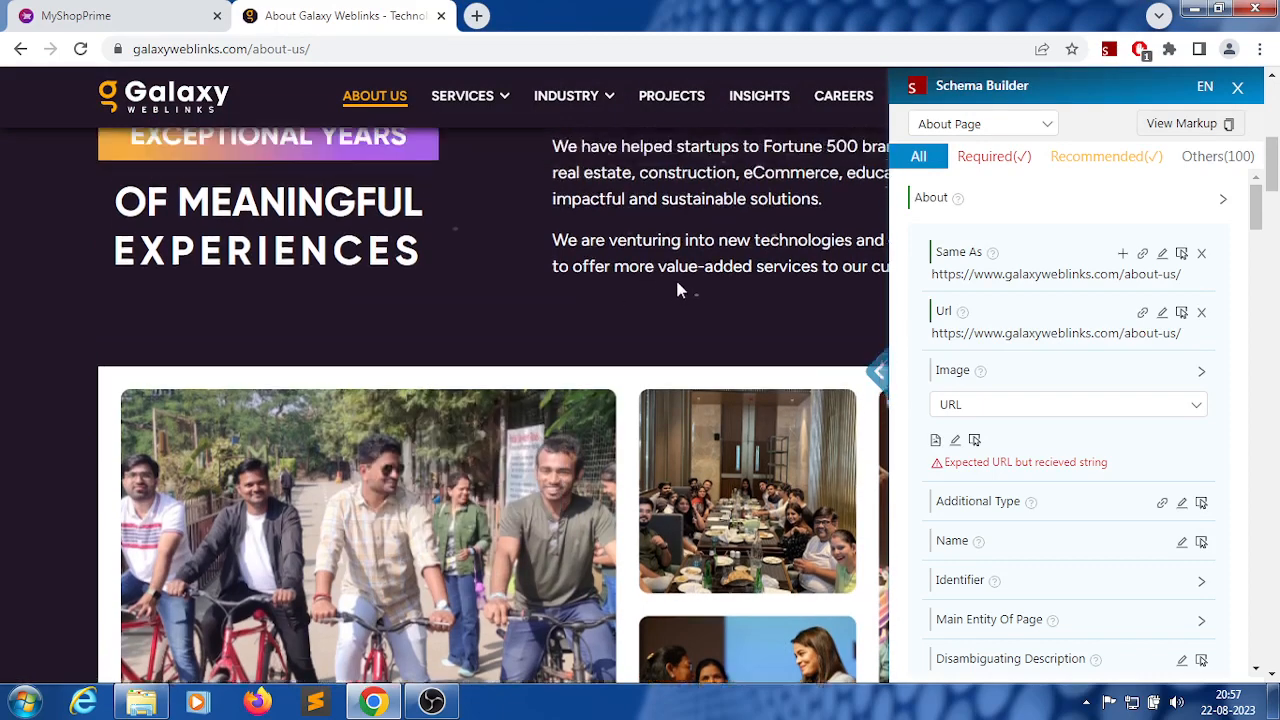
left_click(1116, 414)
left_click(993, 466)
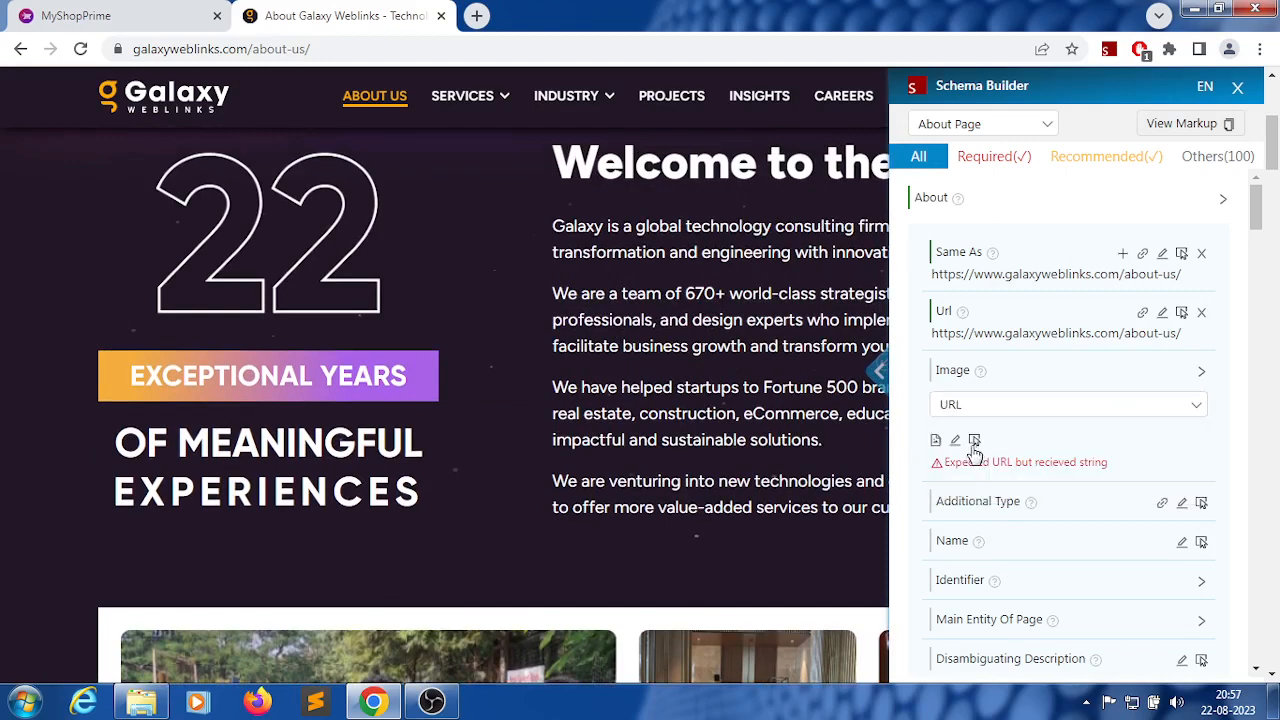
left_click(955, 440)
left_click(979, 483)
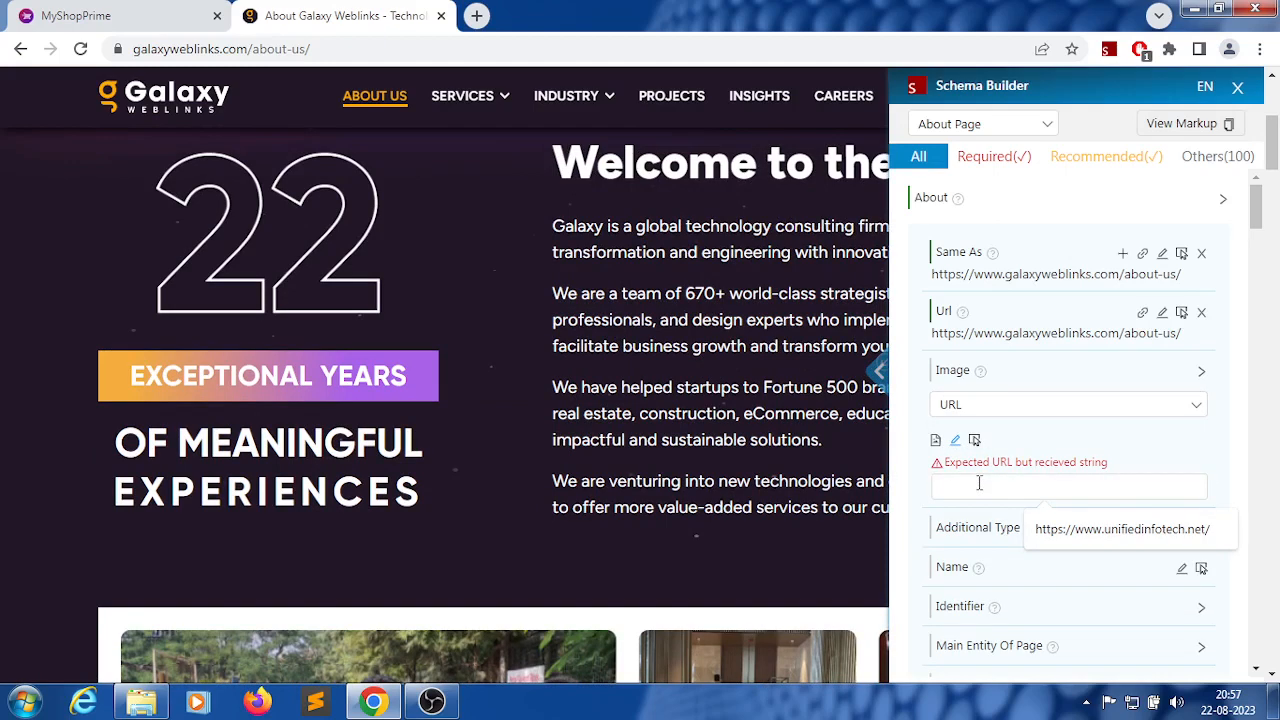
key("ctrl+v")
key("Return")
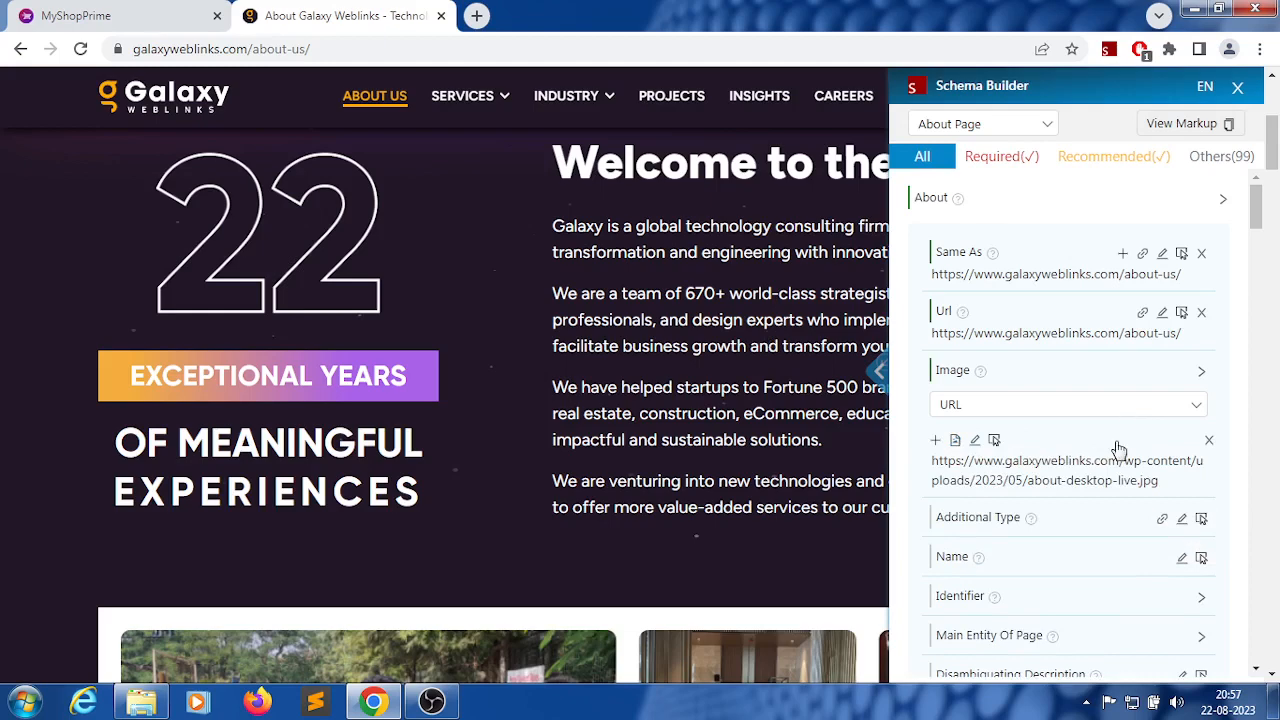
Step: Read the explanation of the About section's Additional Type property and open its value for editing without entering anything
scroll(1118, 450, "down", 1)
scroll(697, 477, "up", 4)
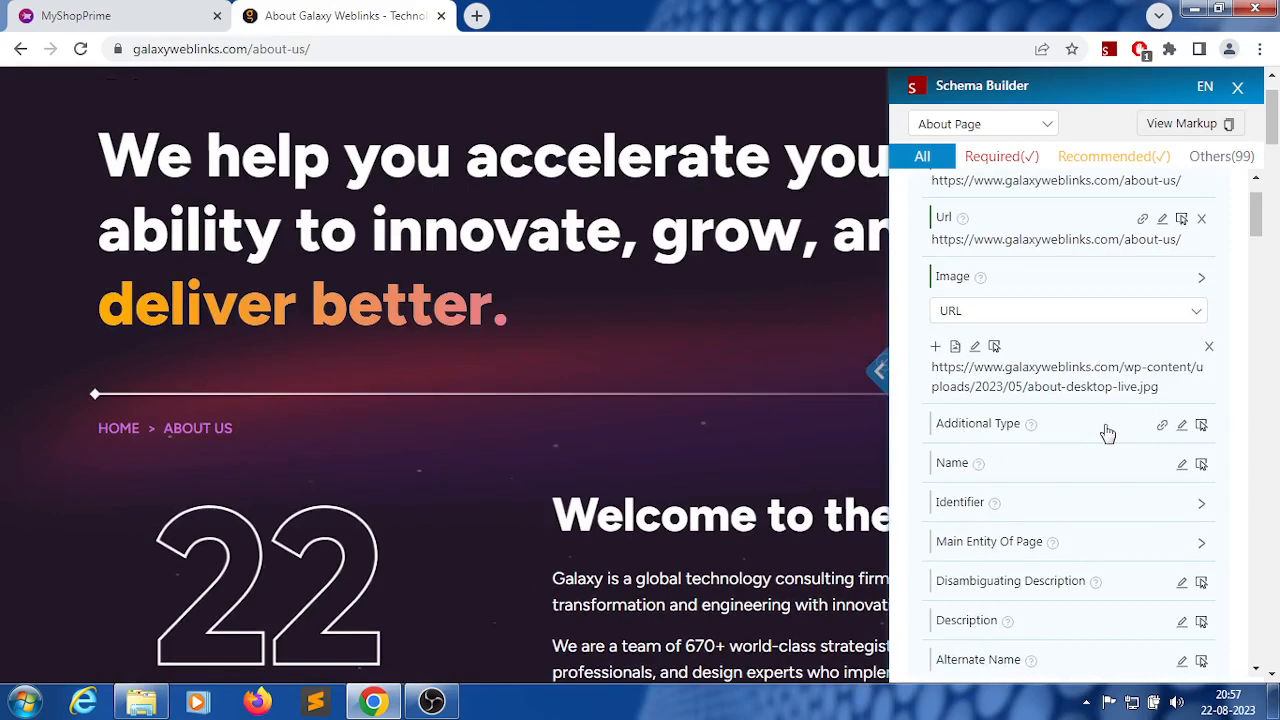
left_click(1031, 425)
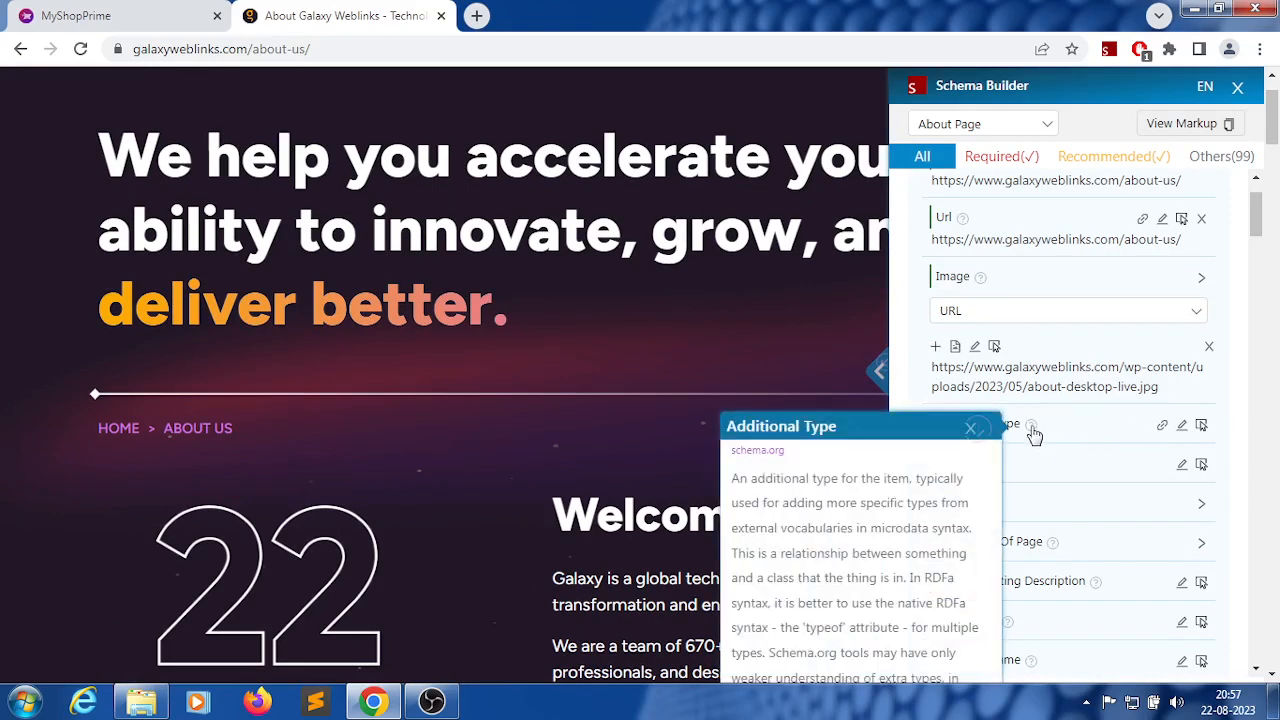
left_click(1181, 426)
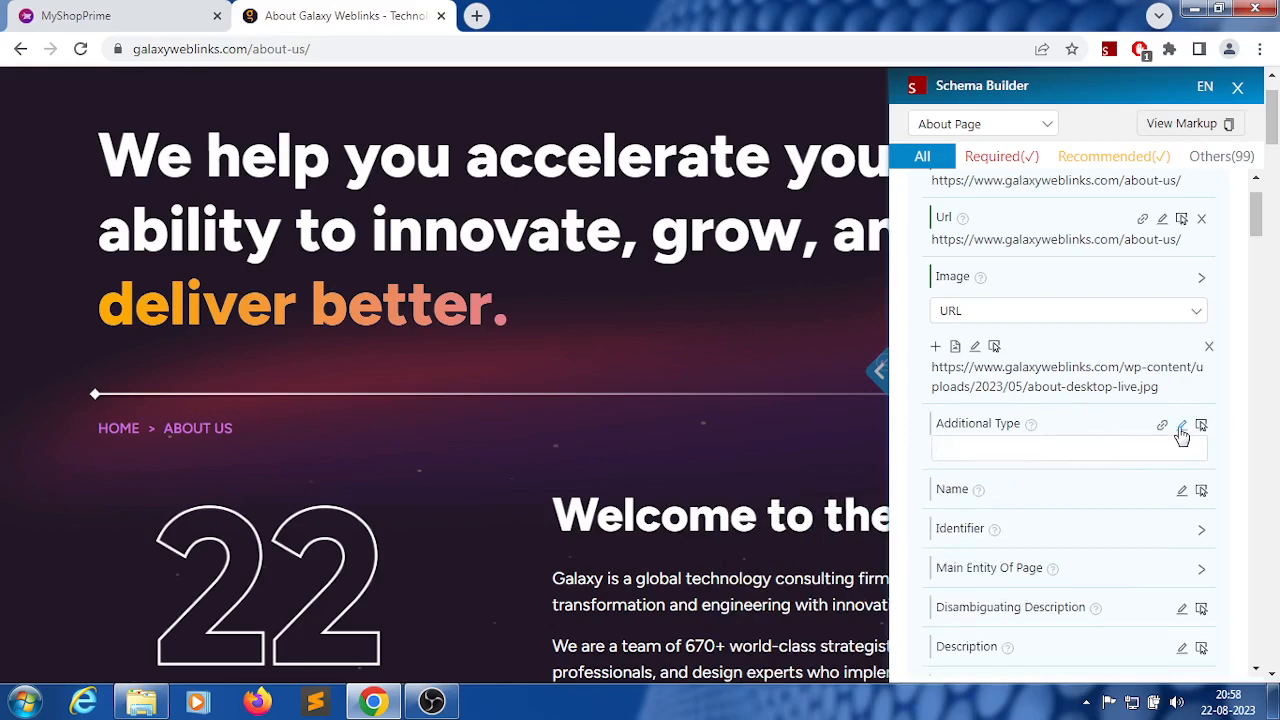
left_click(1181, 428)
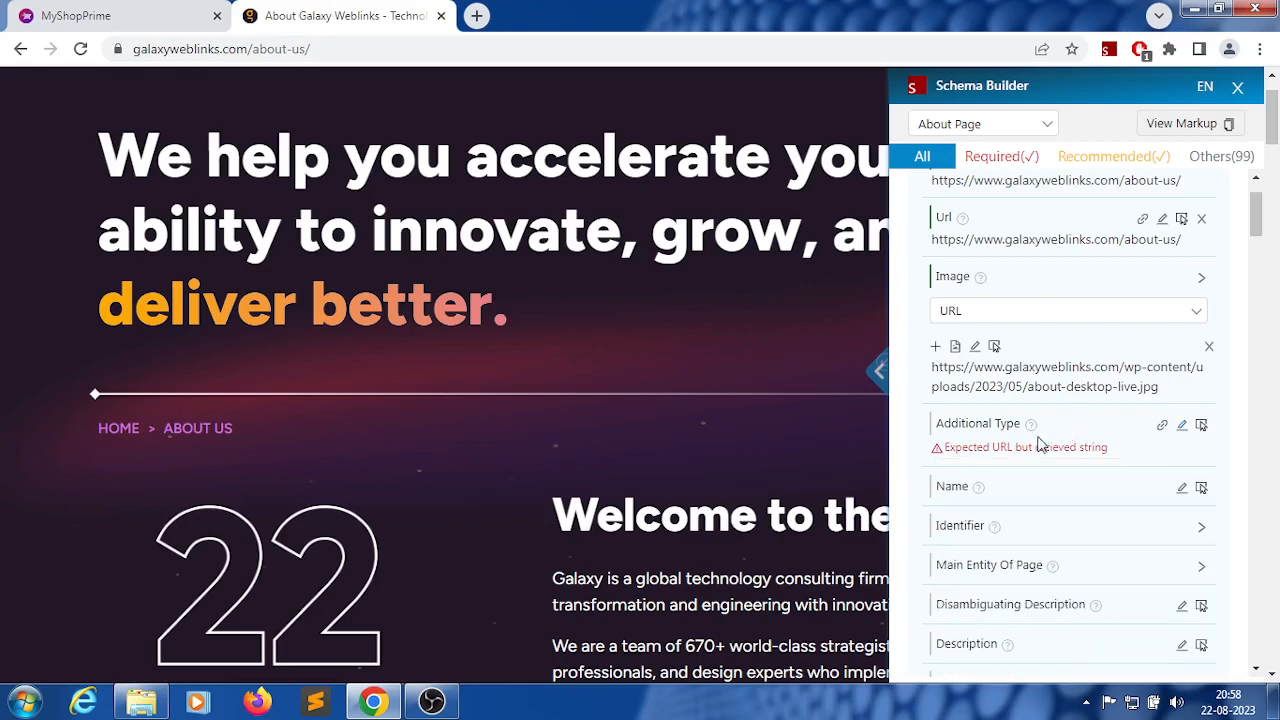
Step: Set the About section's Name to "About us"
scroll(1095, 425, "down", 2)
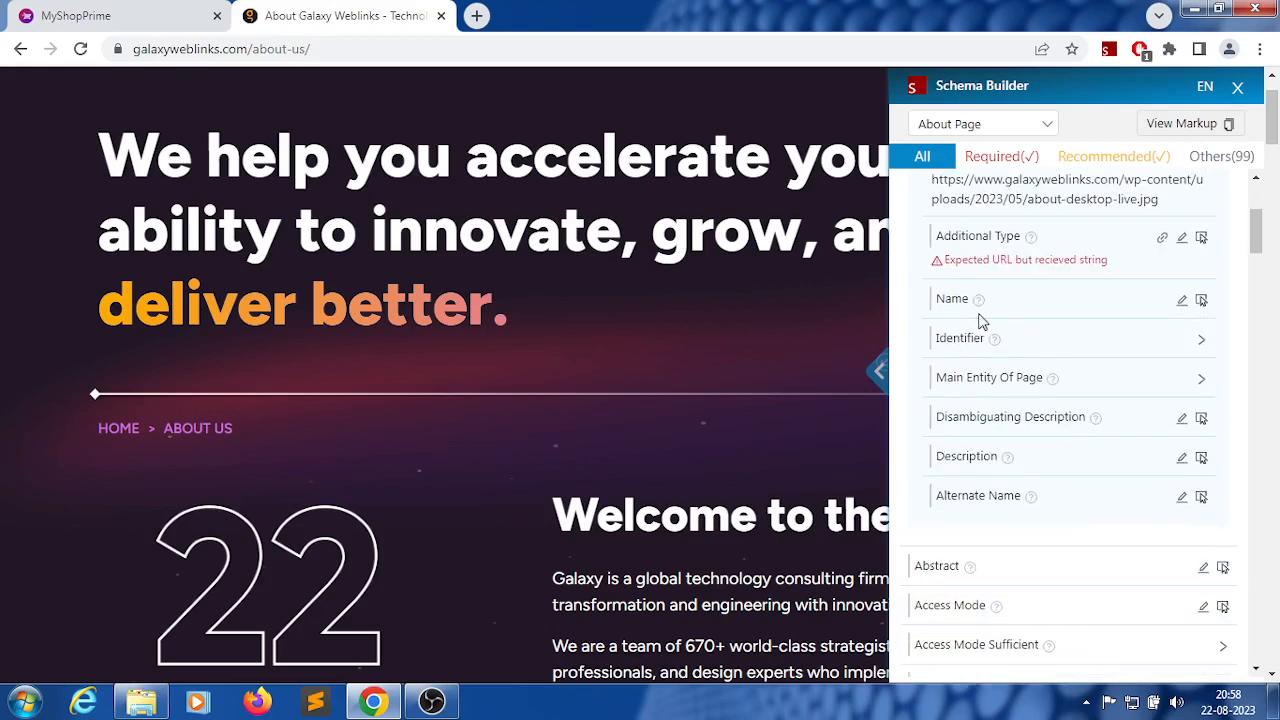
left_click(1181, 300)
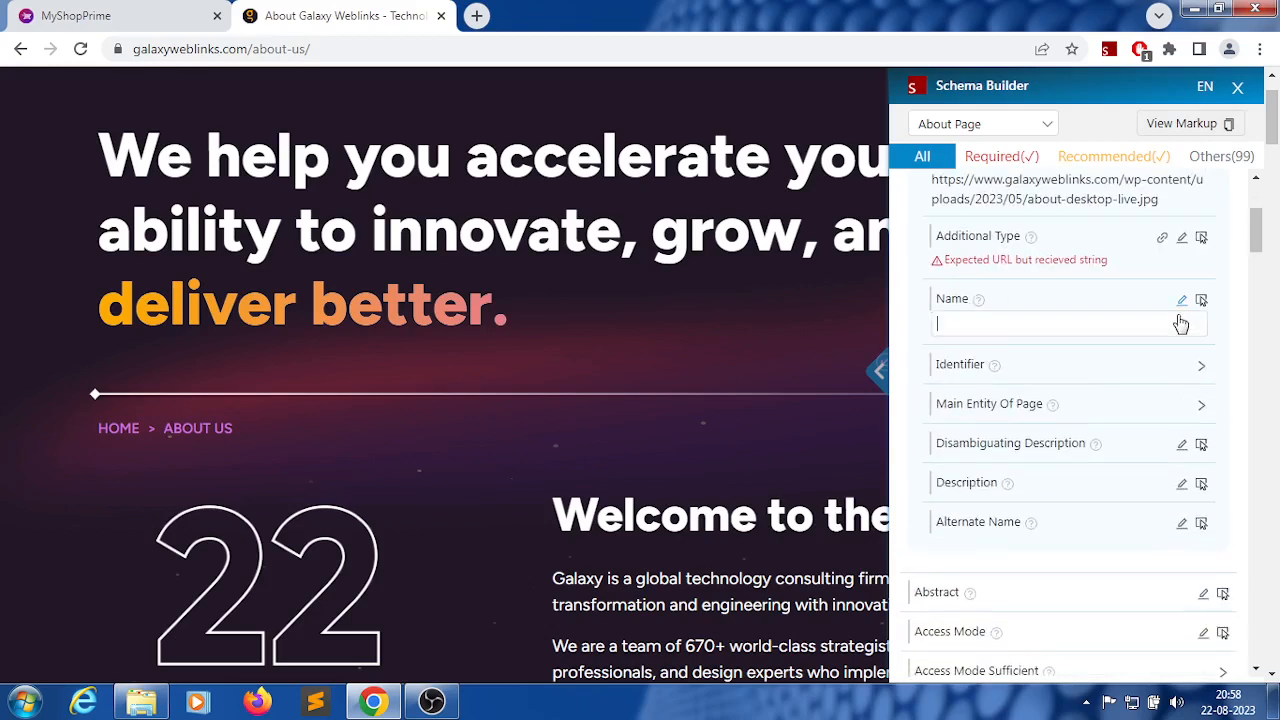
left_click(1050, 325)
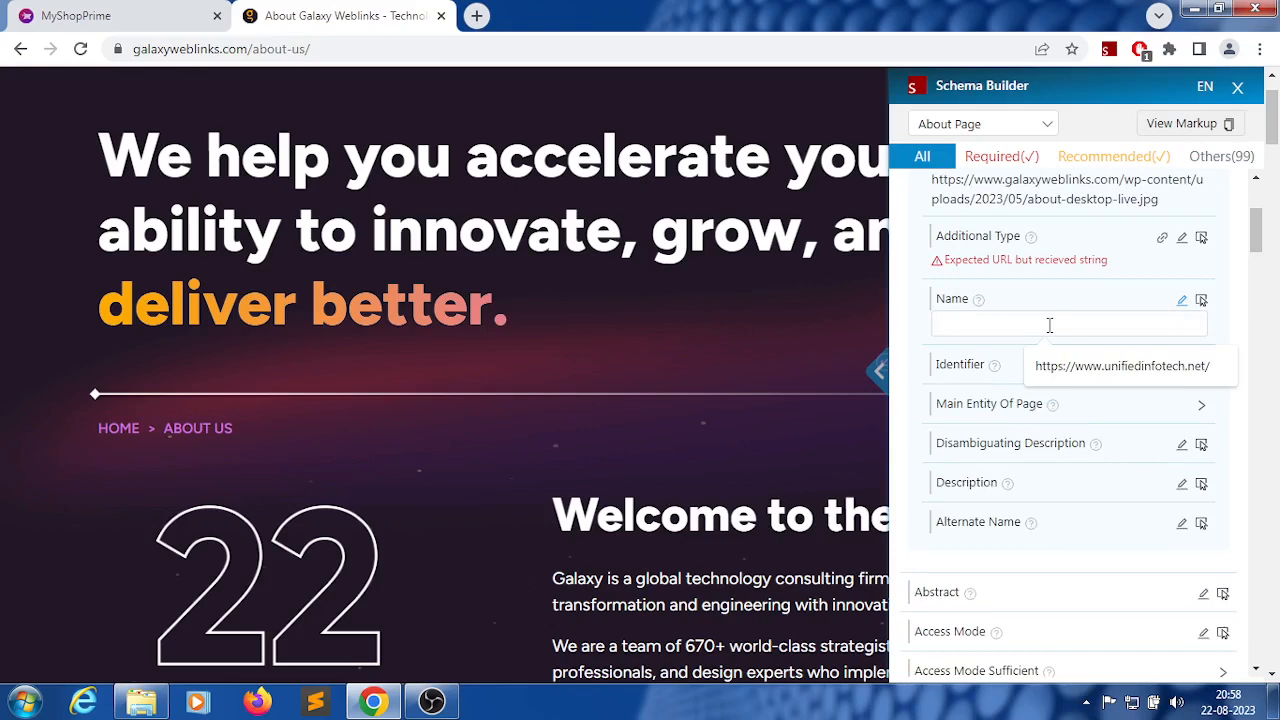
type("About us")
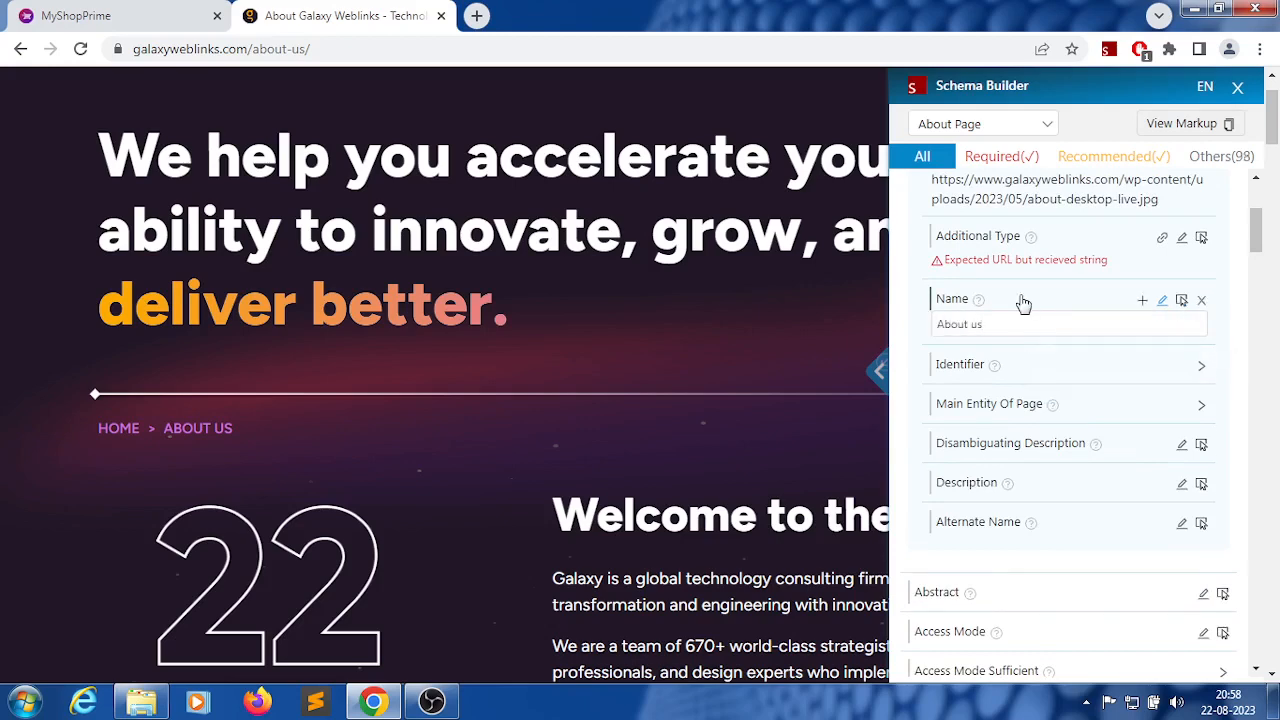
left_click(1060, 364)
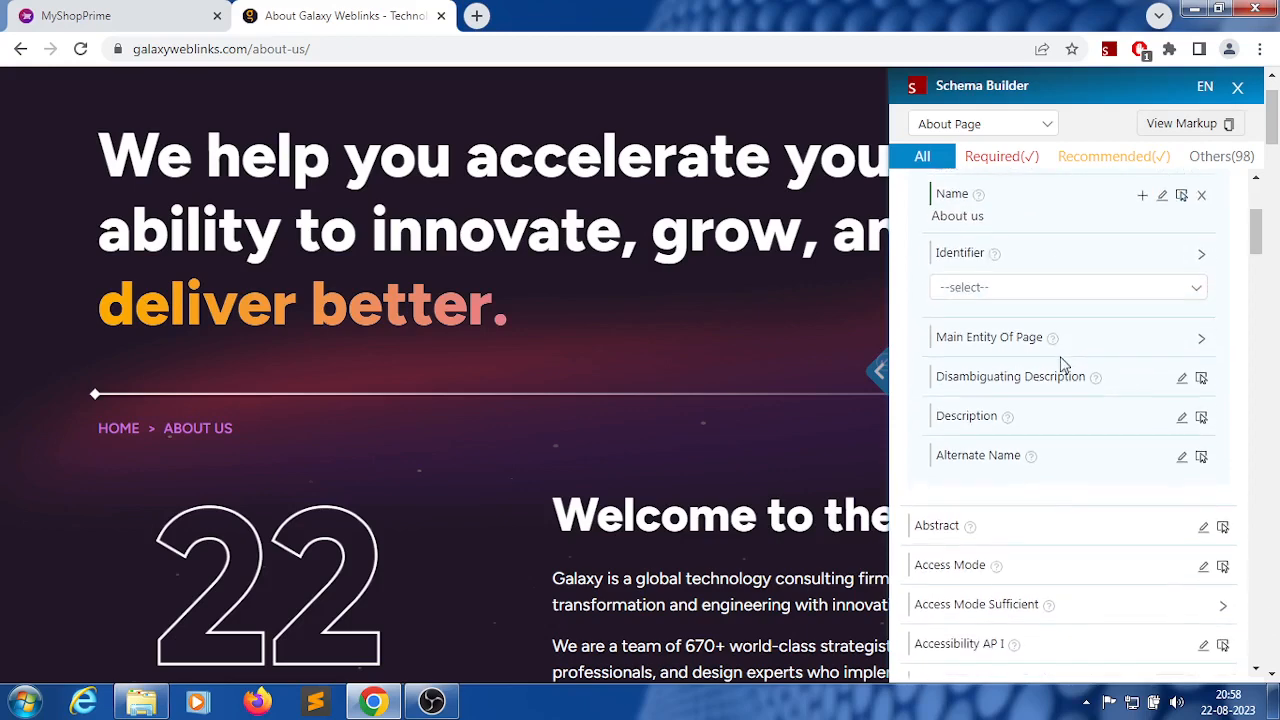
left_click(1160, 288)
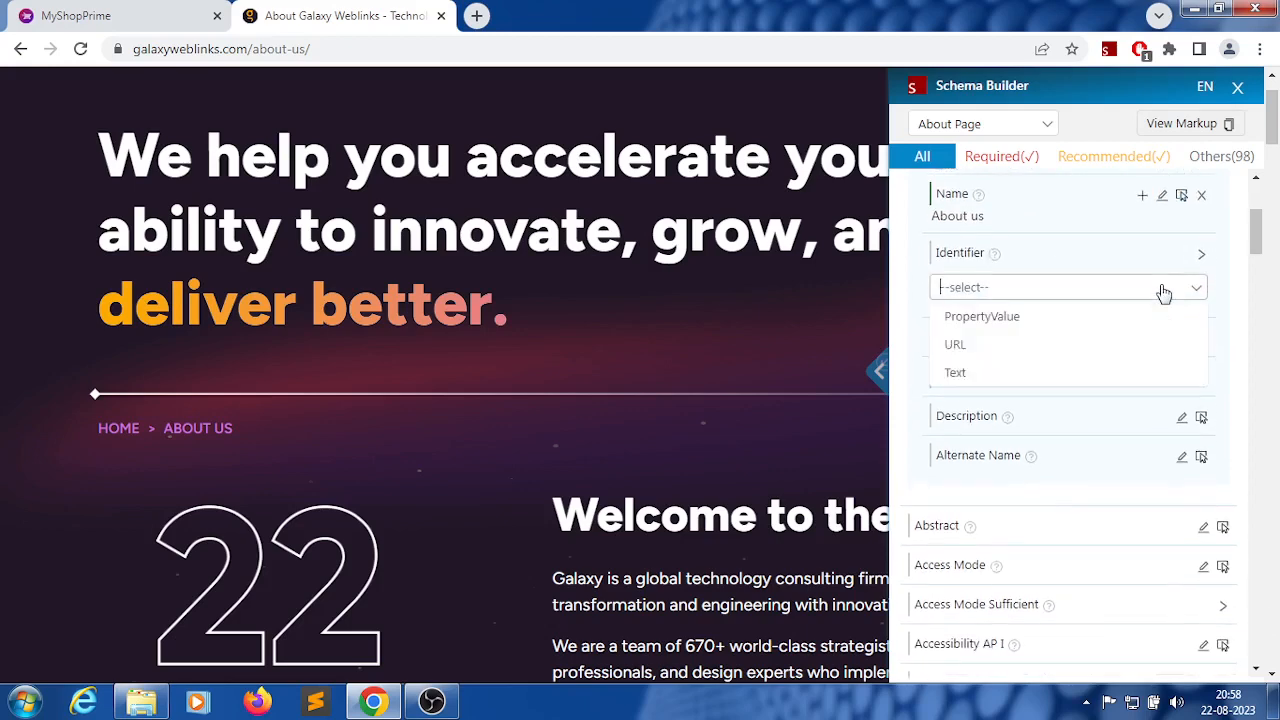
left_click(1005, 347)
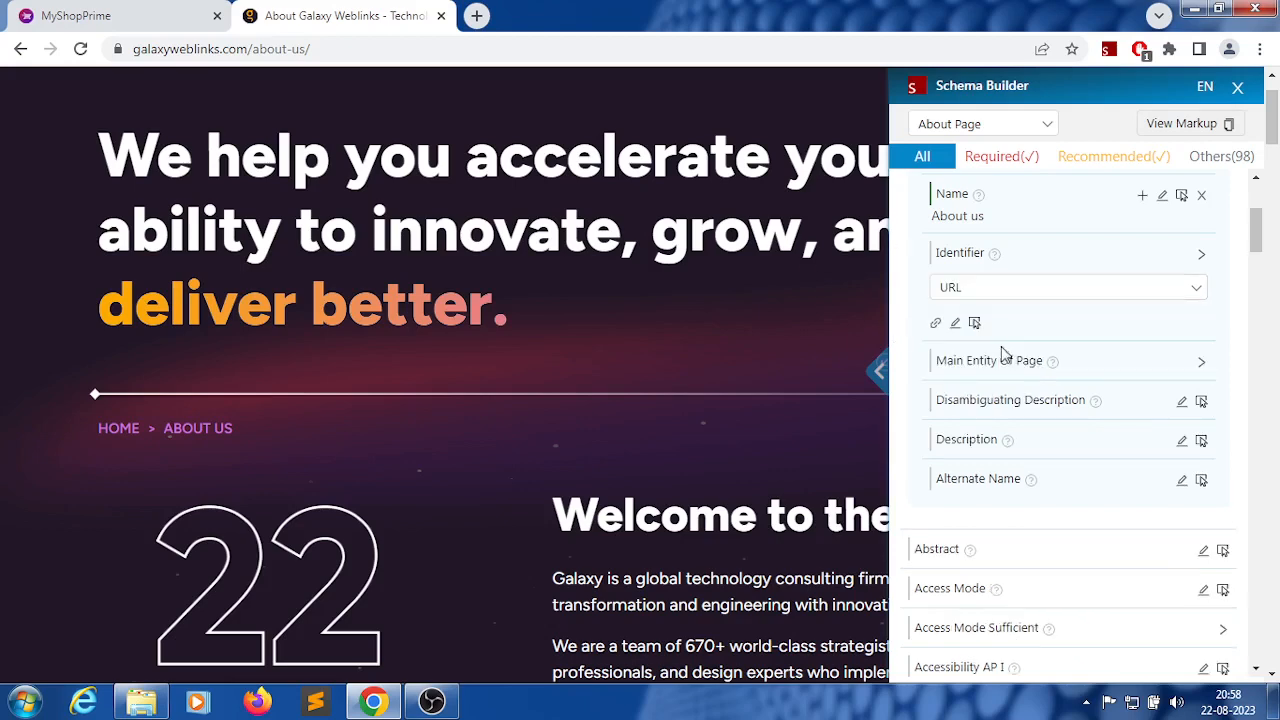
left_click(938, 325)
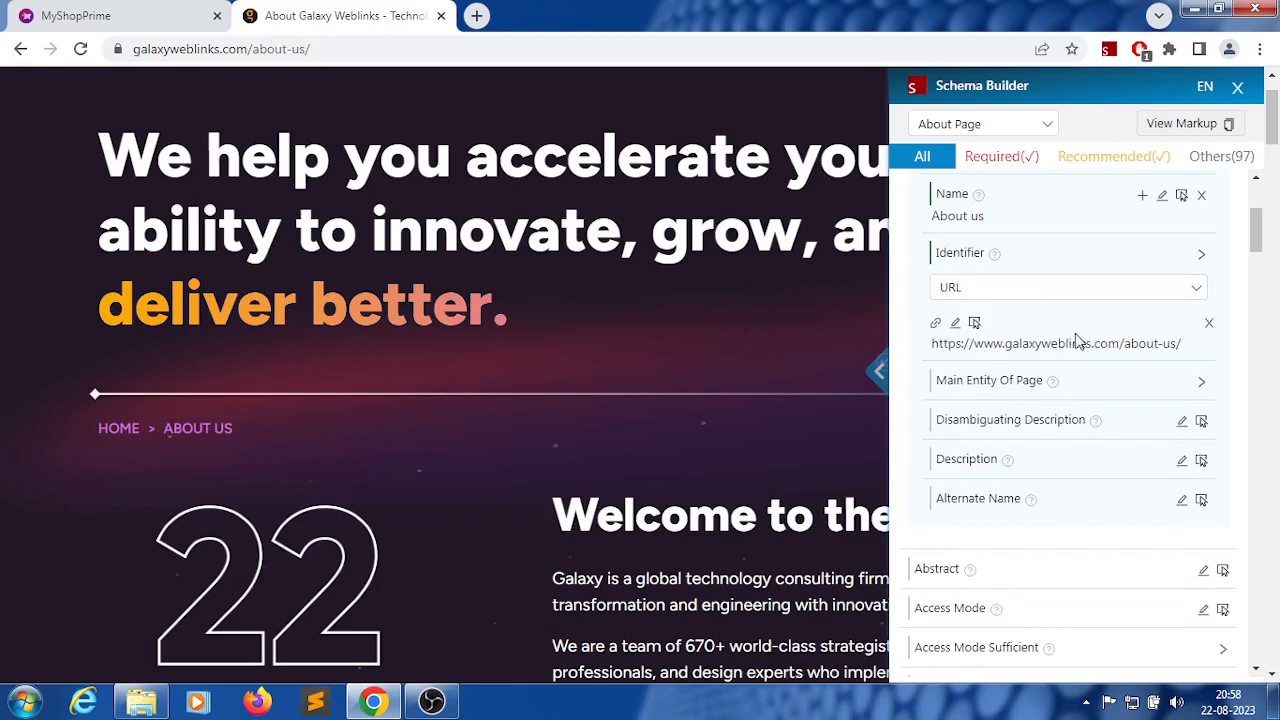
Step: Expand the Main Entity Of Page property and set its type to URL
left_click(1118, 381)
left_click(1005, 330)
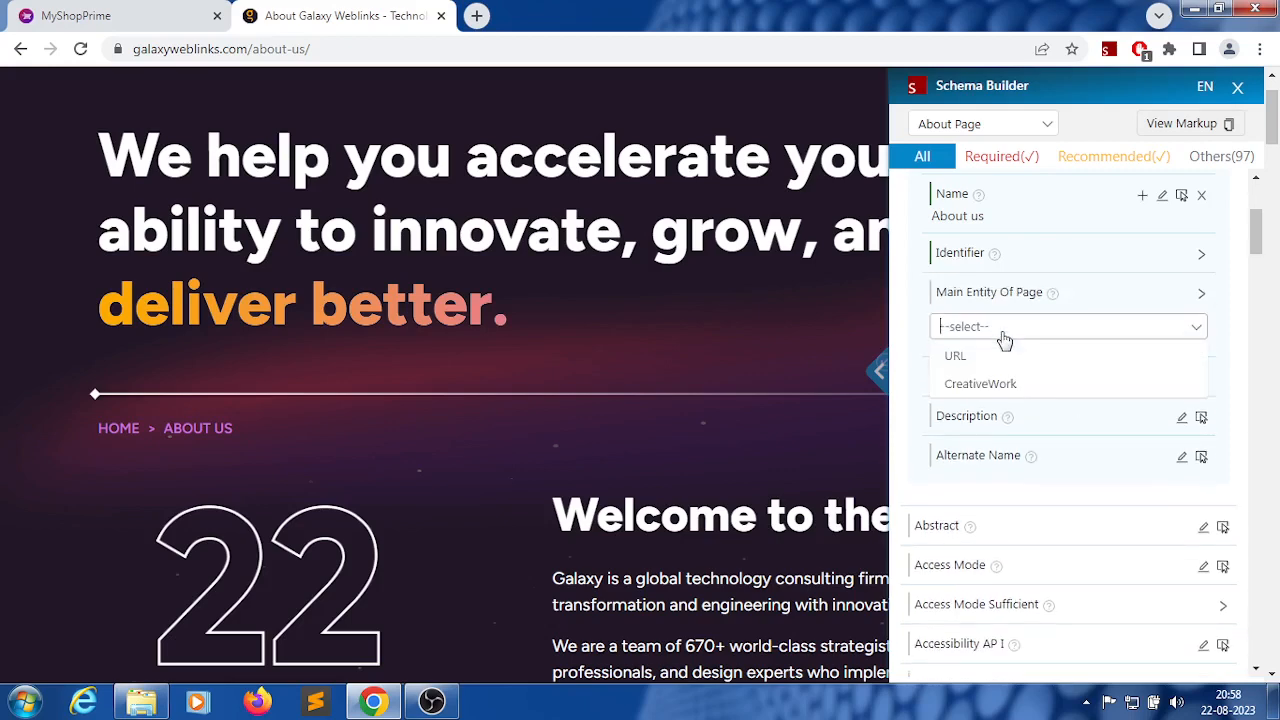
left_click(956, 357)
scroll(407, 268, "up", 1)
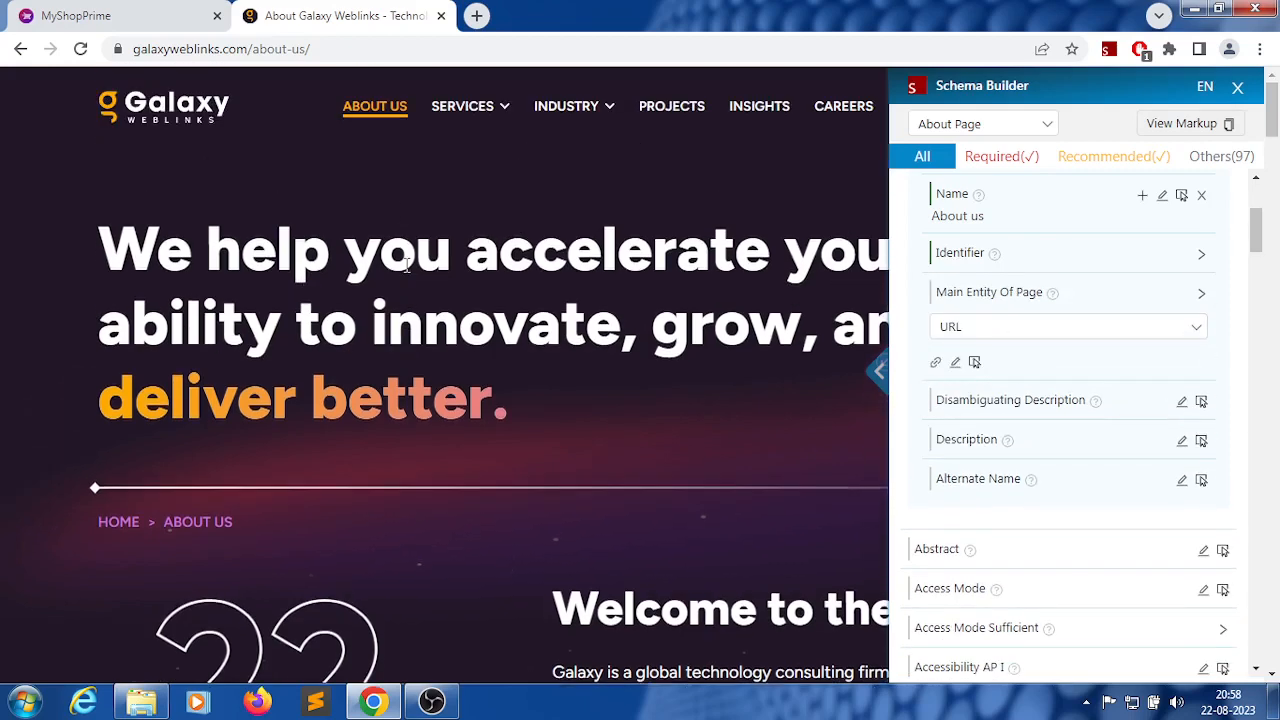
left_click_drag(247, 49, 133, 50)
key("ctrl+c")
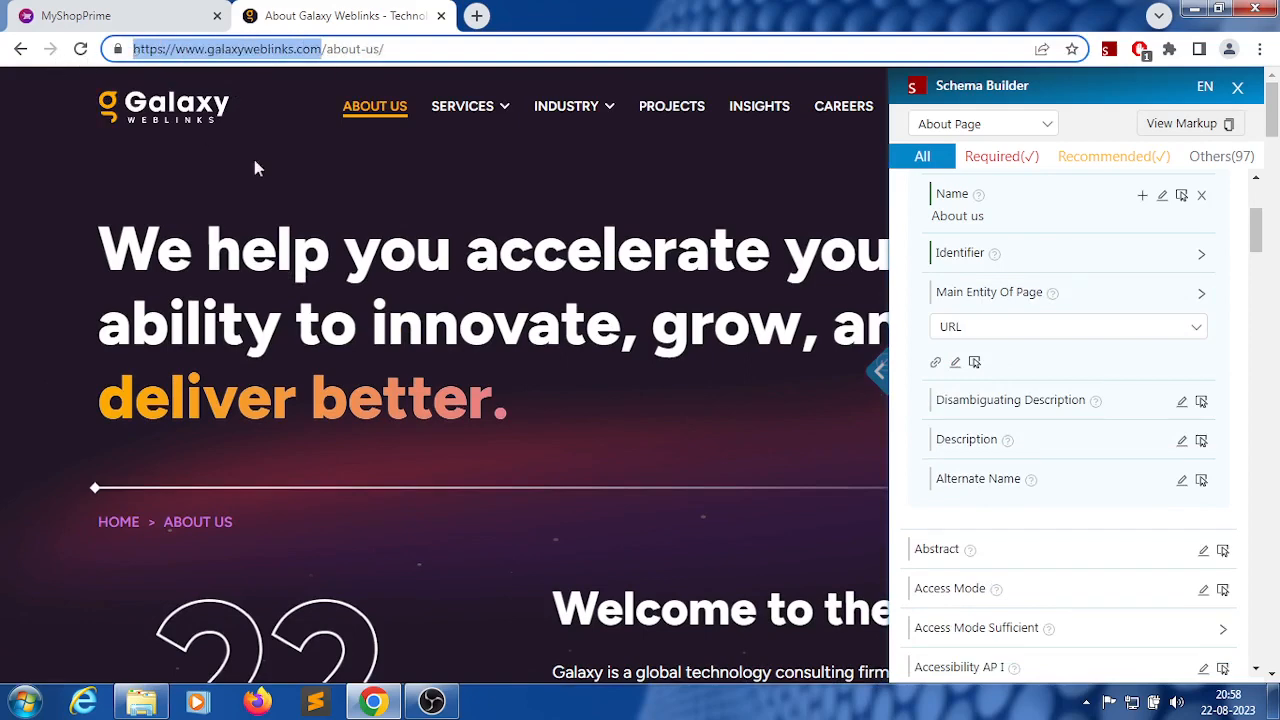
left_click(1046, 337)
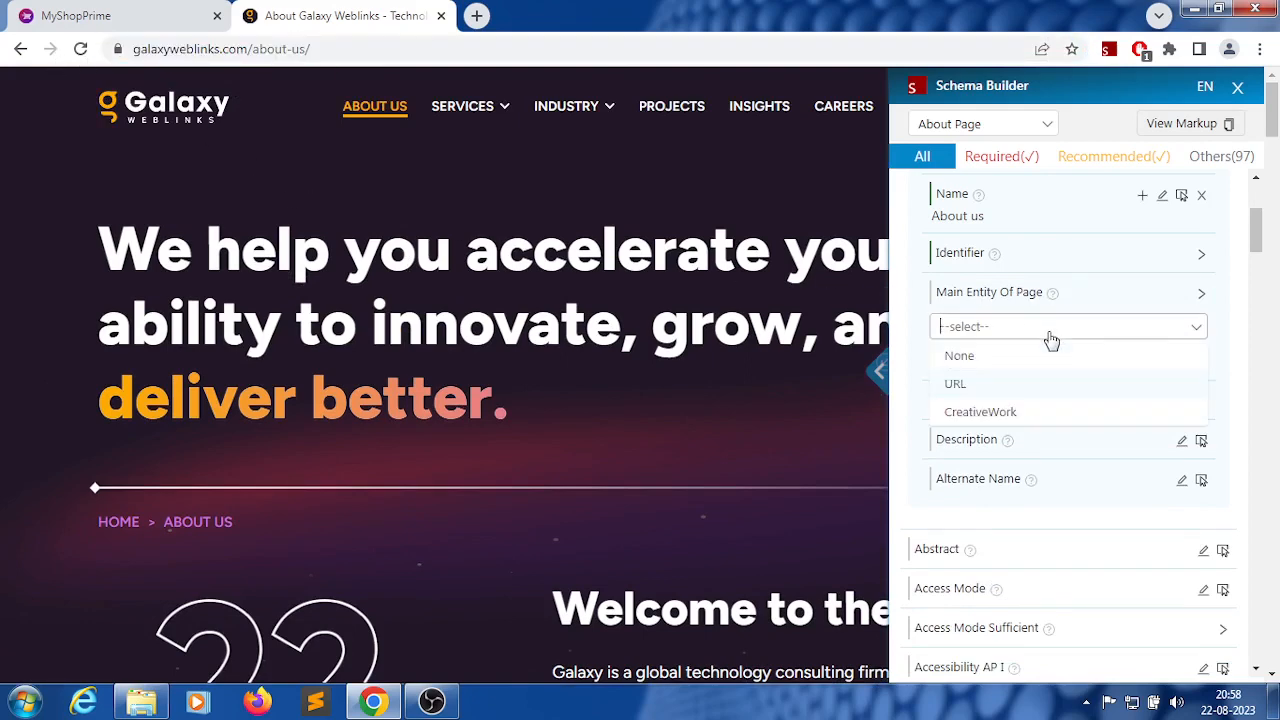
double_click(988, 379)
left_click(957, 366)
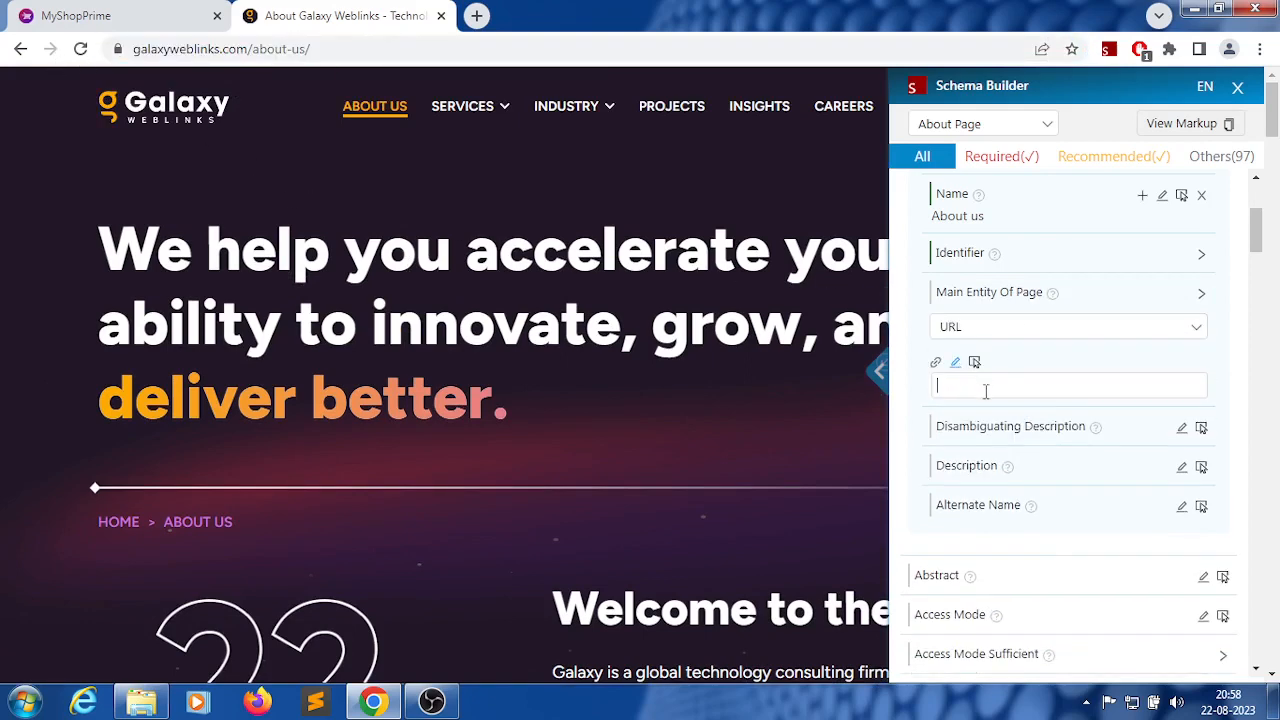
left_click(985, 391)
key("ctrl+v")
left_click_drag(905, 375, 1105, 410)
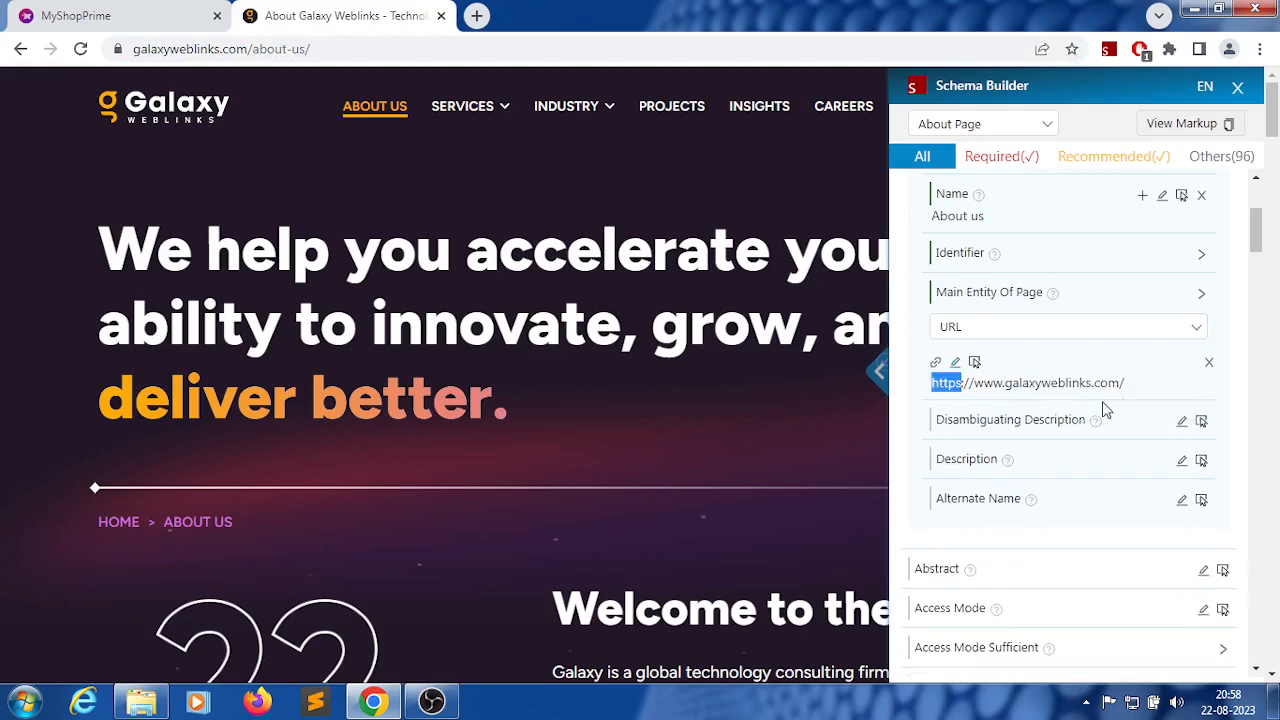
left_click(918, 434)
Step: Set the Disambiguating Description to the page's sentence "Galaxy is a global technology consulting firm specializing in digital transformation and engineering with innovative solutions."
scroll(1065, 377, "down", 1)
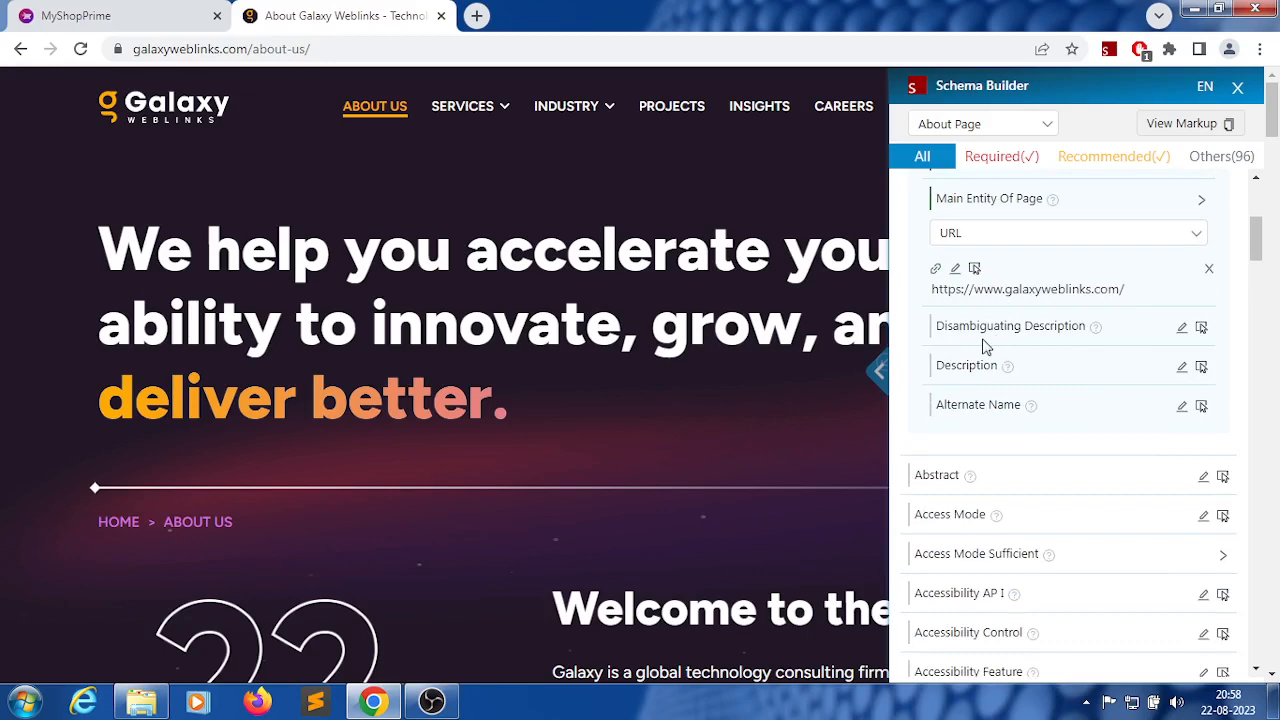
left_click(1096, 329)
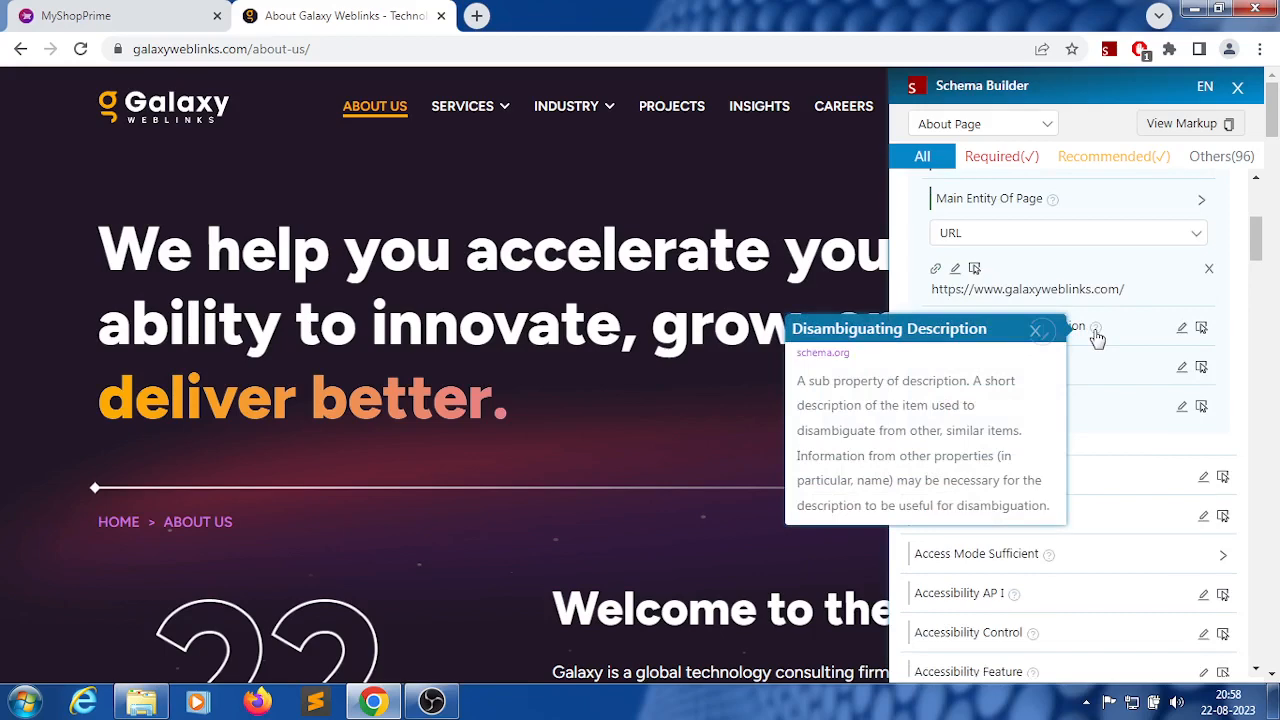
left_click(1181, 326)
scroll(745, 391, "down", 2)
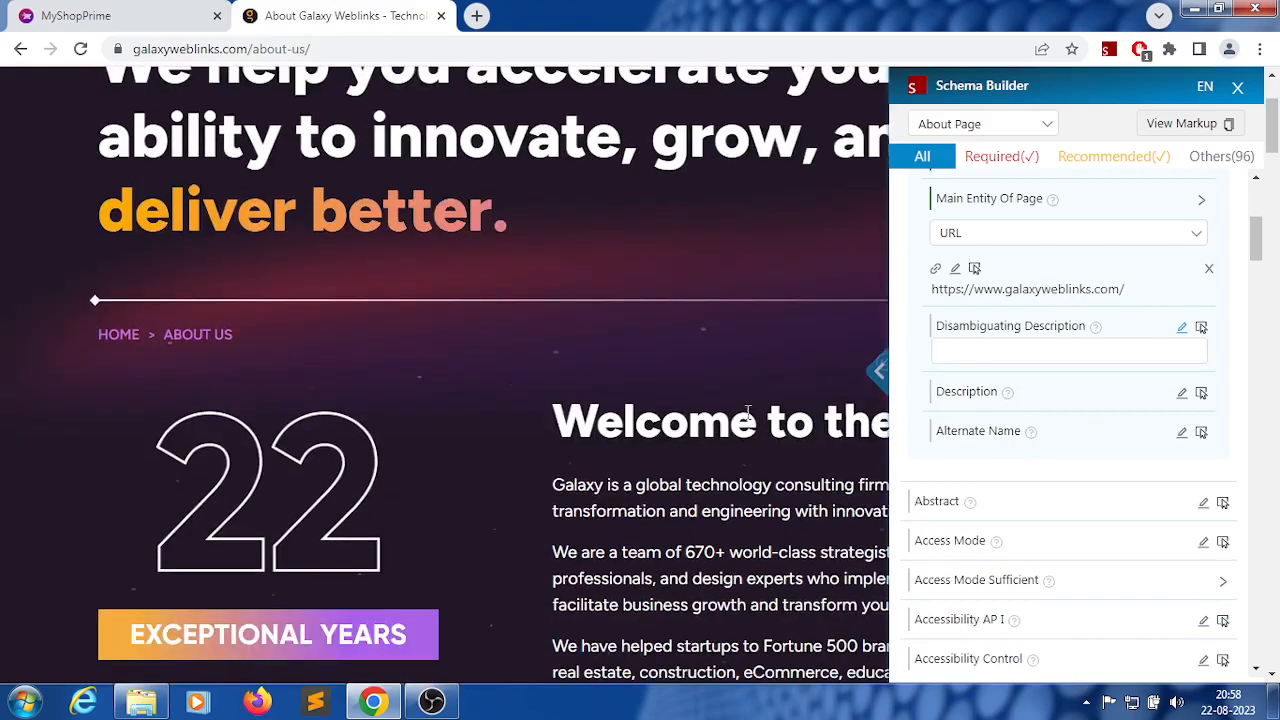
triple_click(598, 487)
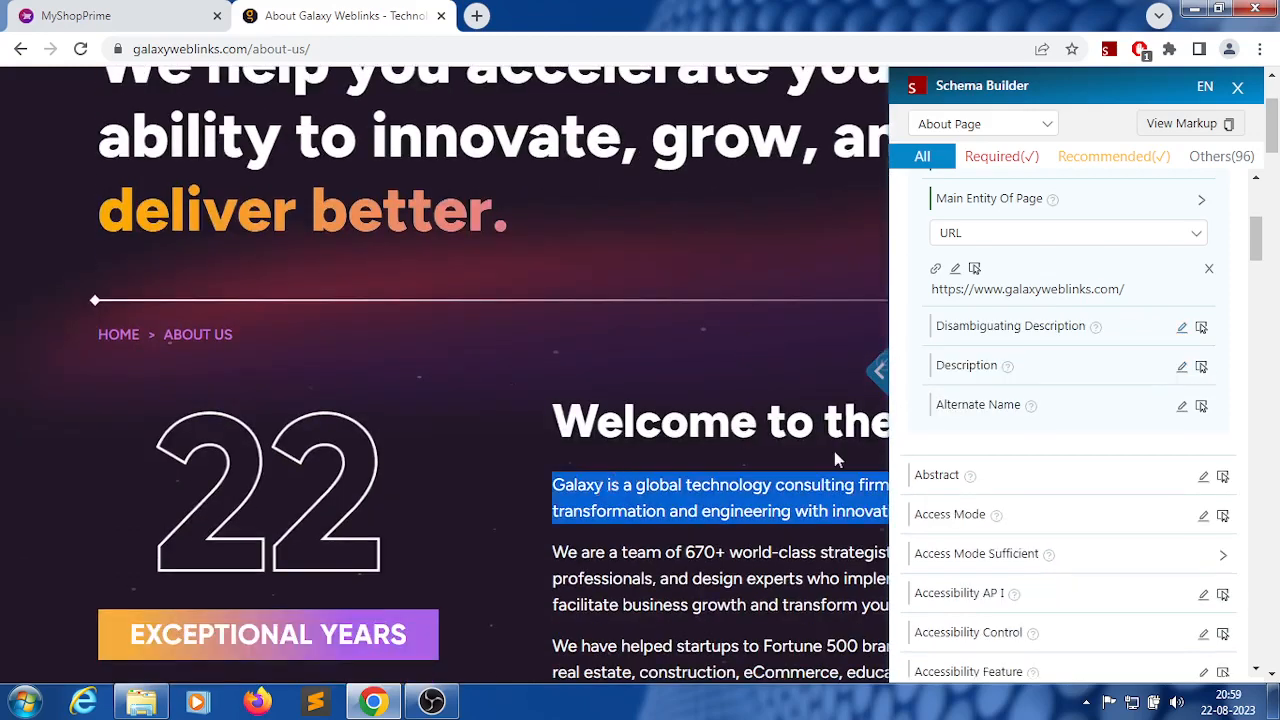
left_click(1182, 327)
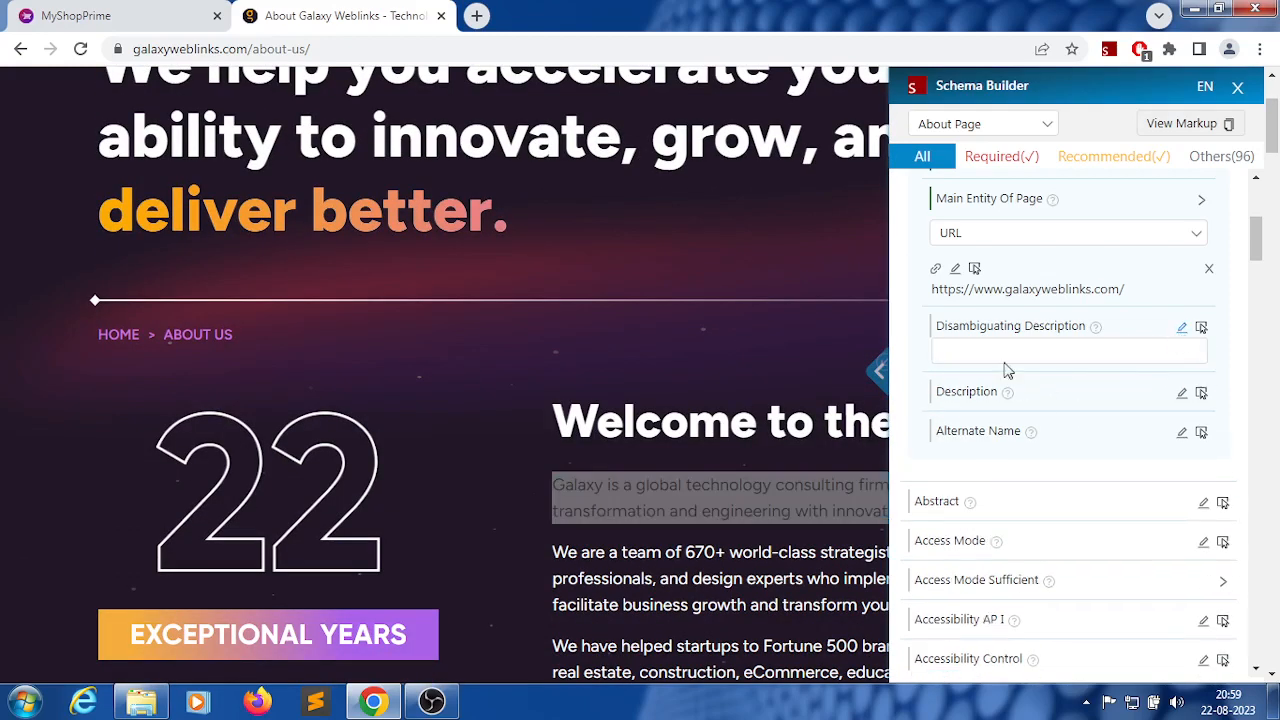
left_click(1001, 352)
key("ctrl+v")
key("Return")
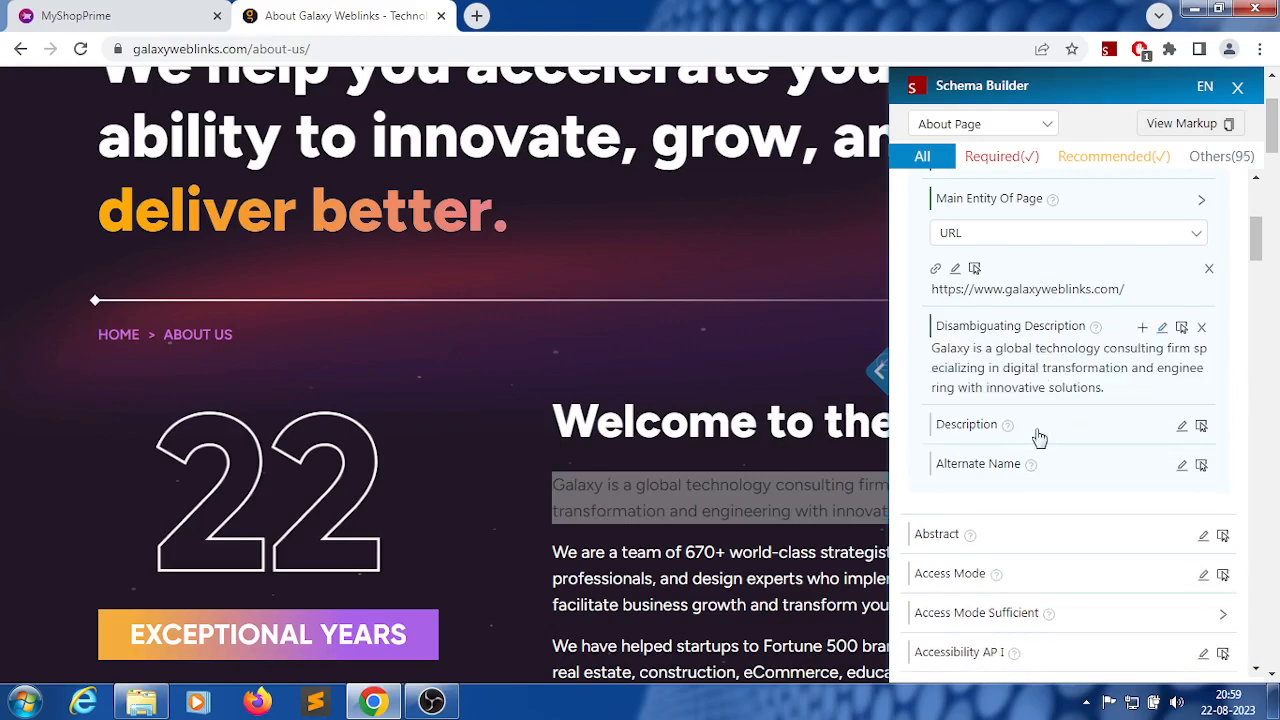
left_click(1183, 427)
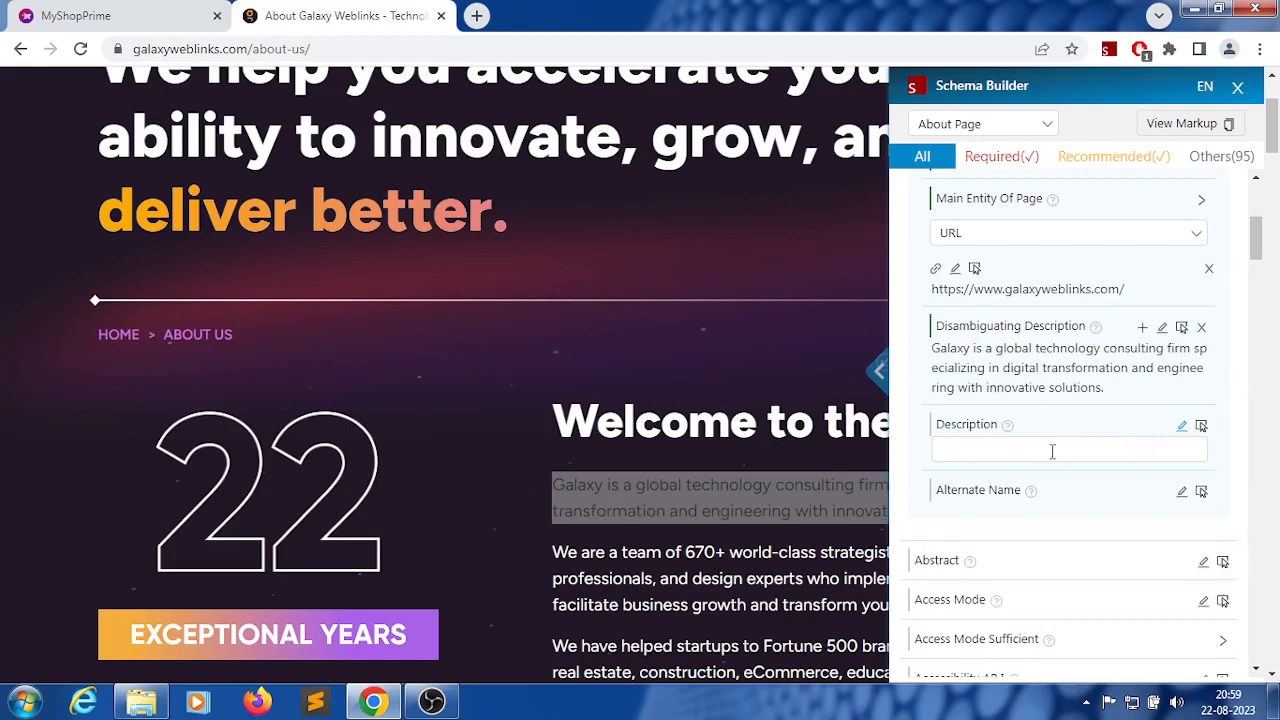
mouse_move(1008, 437)
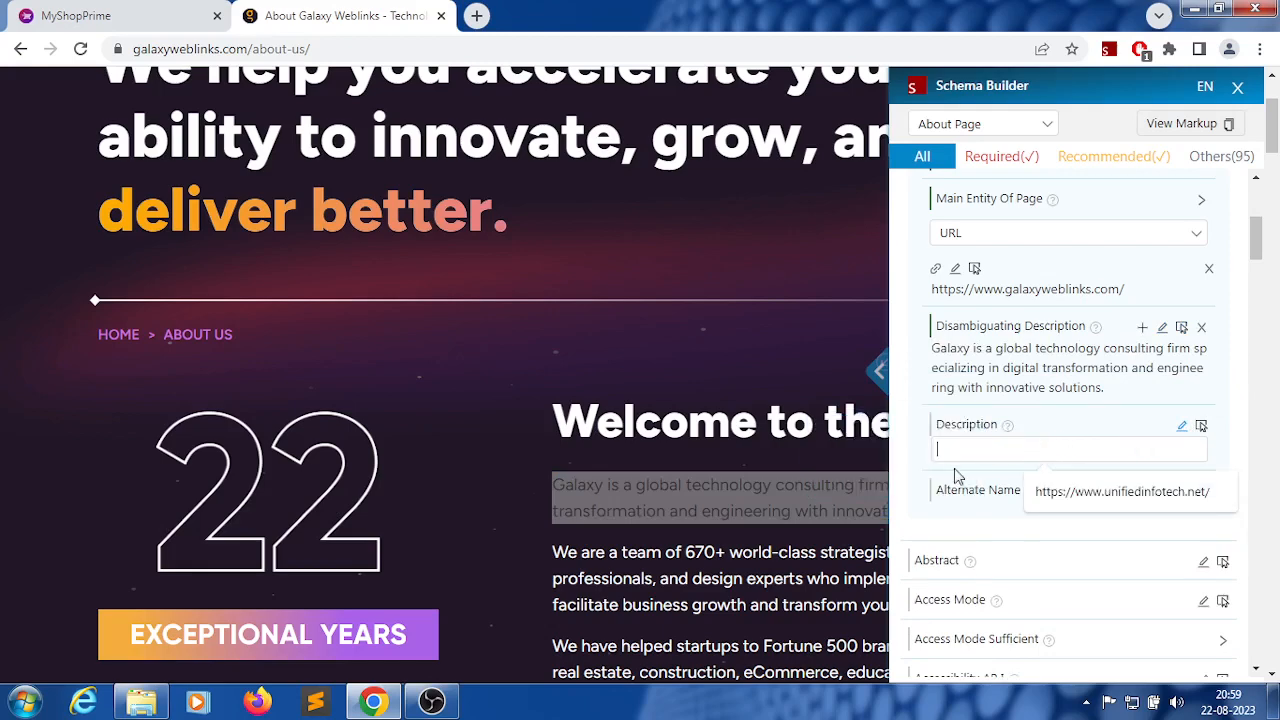
left_click(1053, 433)
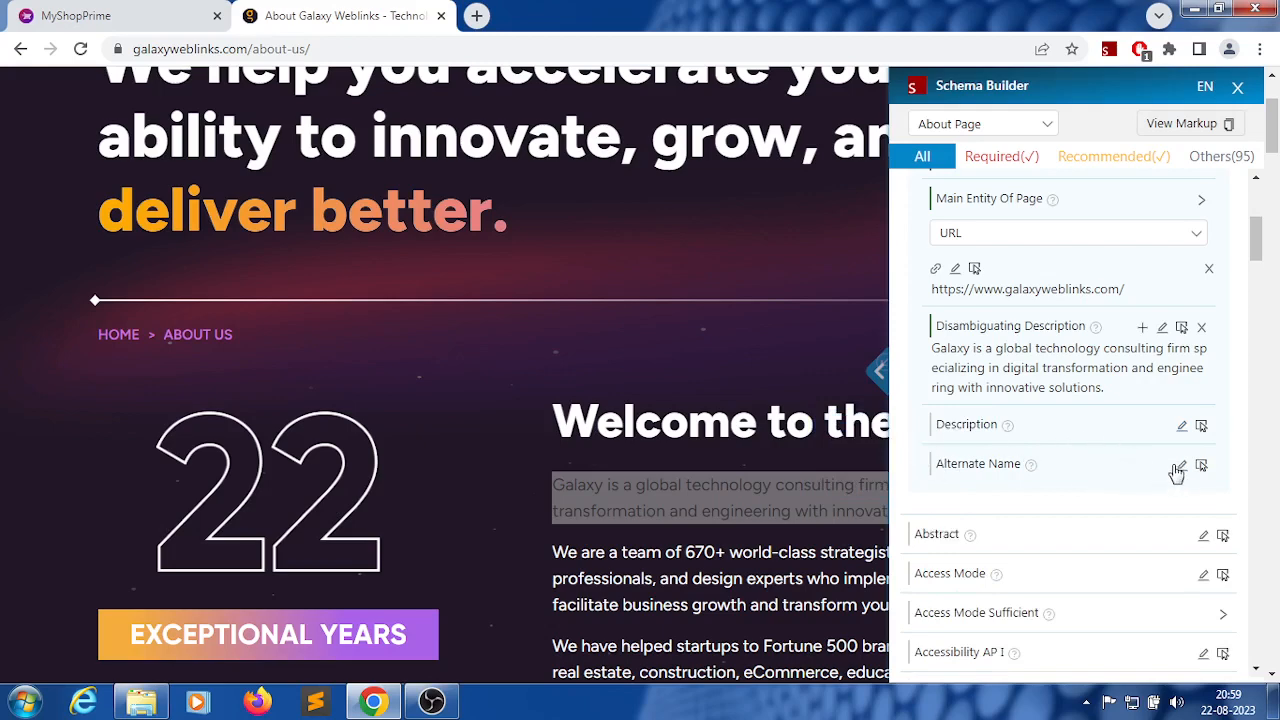
Step: Look through the About Page properties that follow the About section, from Abstract down to Author
mouse_move(1032, 472)
scroll(1094, 420, "down", 3)
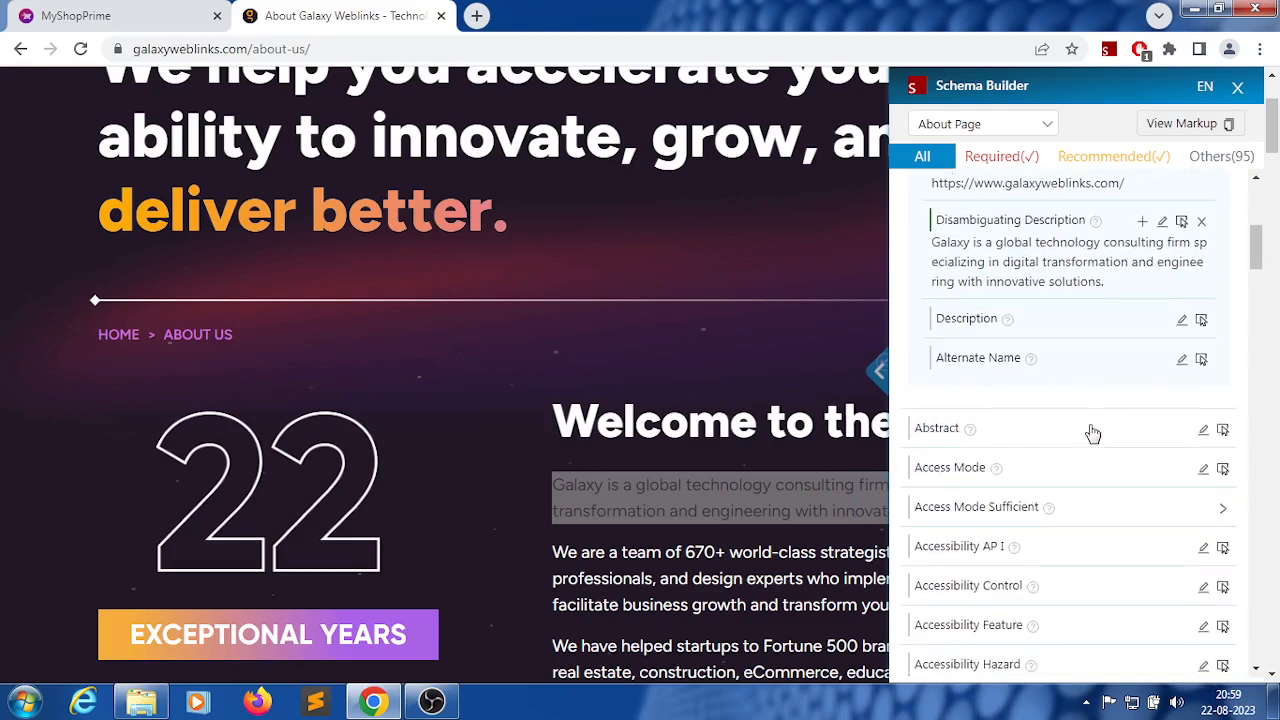
scroll(1080, 465, "down", 2)
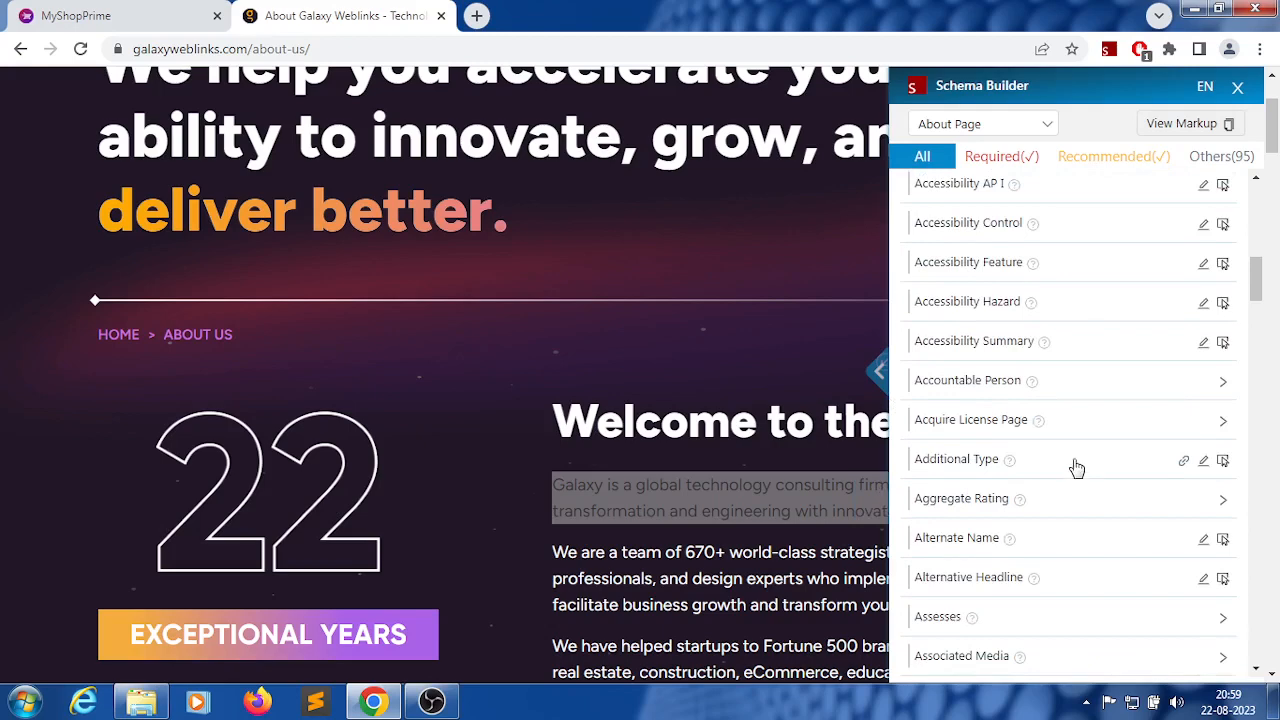
scroll(1077, 465, "down", 1)
scroll(1080, 445, "up", 1)
scroll(1096, 410, "down", 2)
scroll(1096, 410, "up", 1)
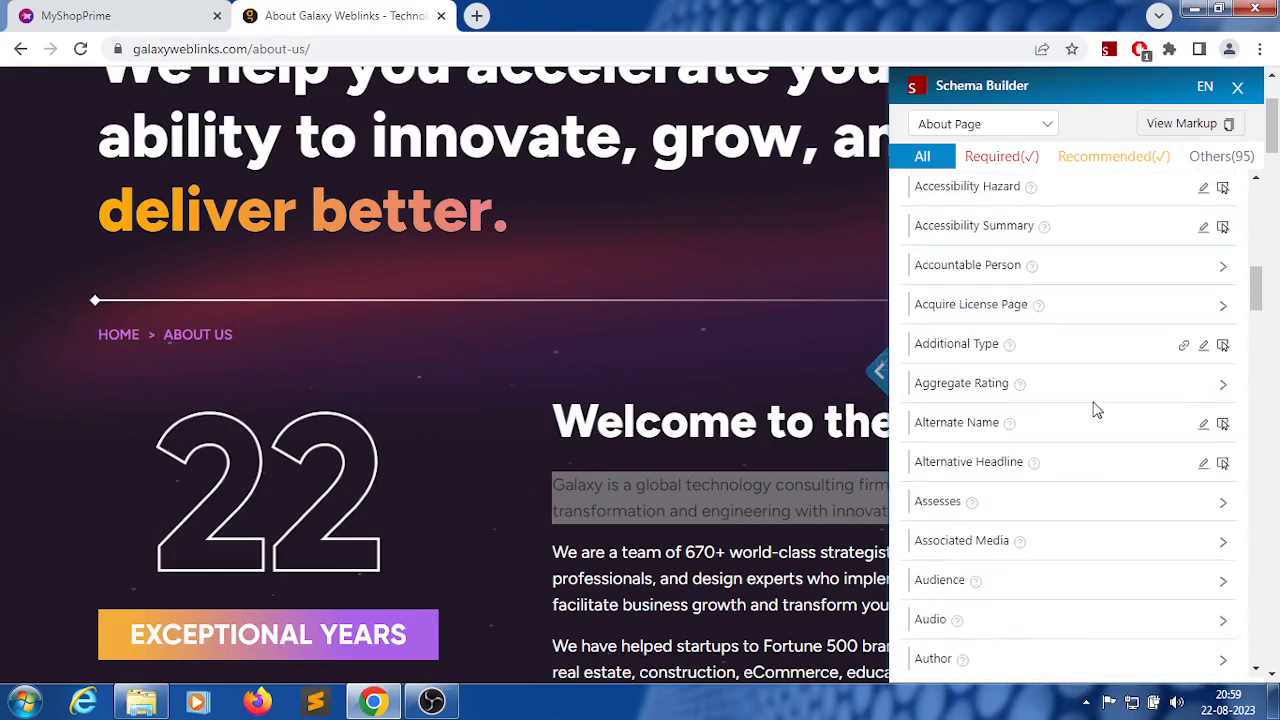
Step: Look through the remaining About Page properties, from the Accessibility entries through Educational Use, and return to the About section
scroll(1096, 410, "down", 1)
scroll(1096, 410, "up", 2)
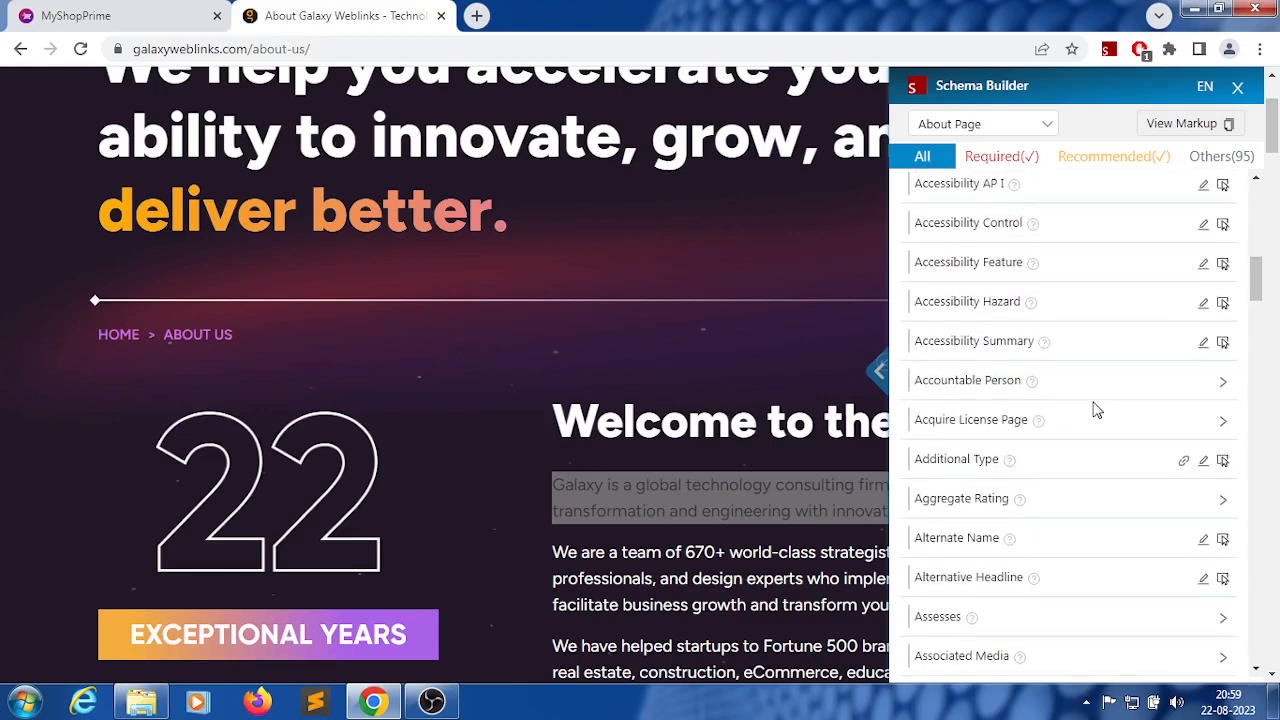
scroll(1096, 410, "down", 3)
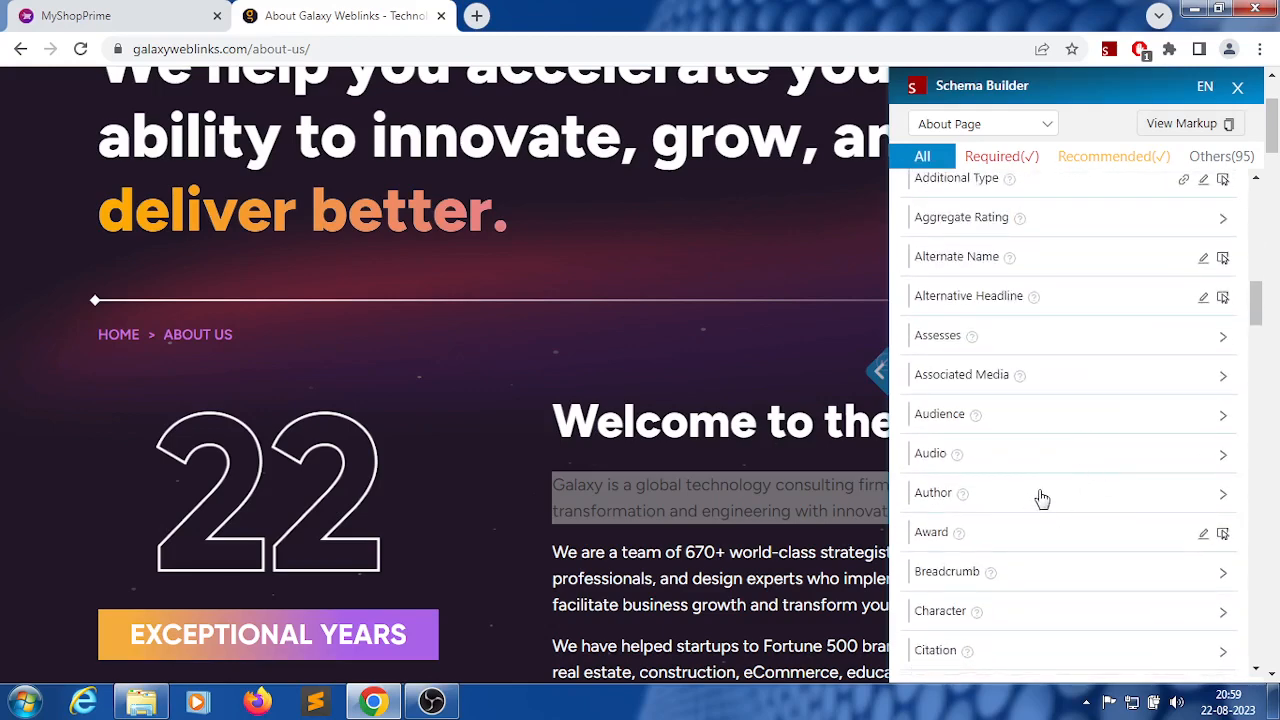
scroll(1041, 497, "down", 3)
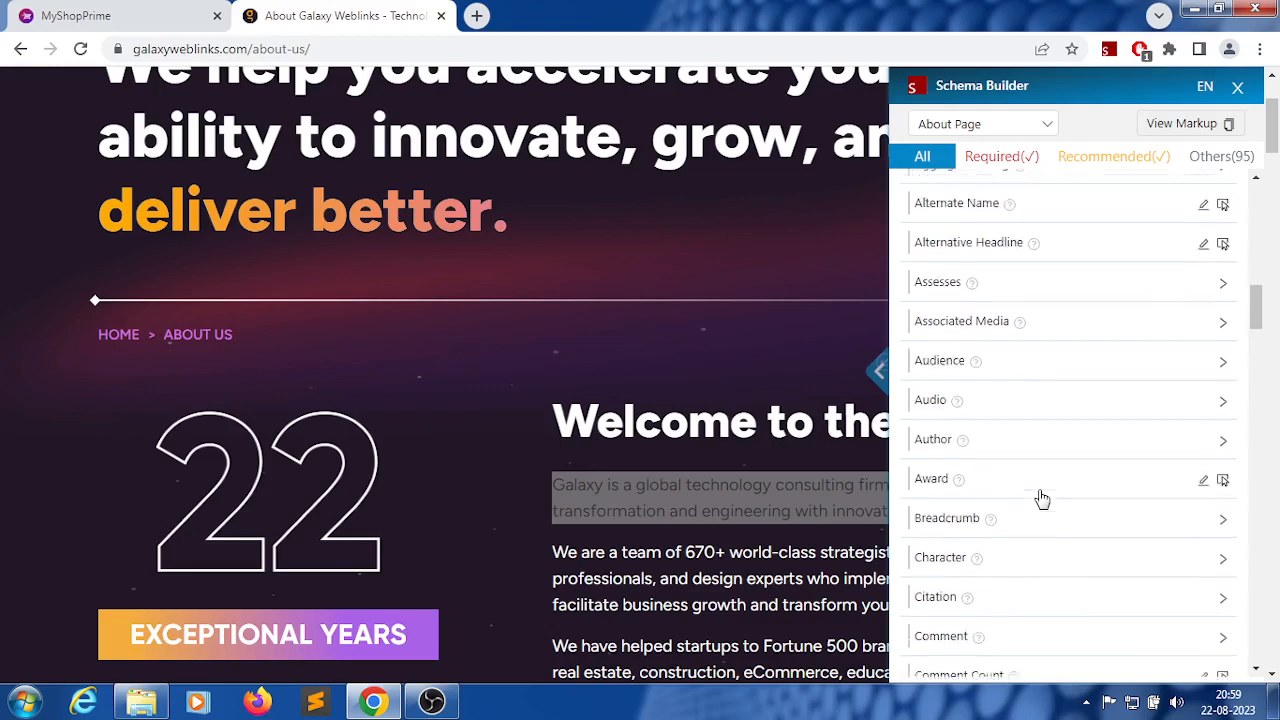
scroll(1041, 497, "down", 4)
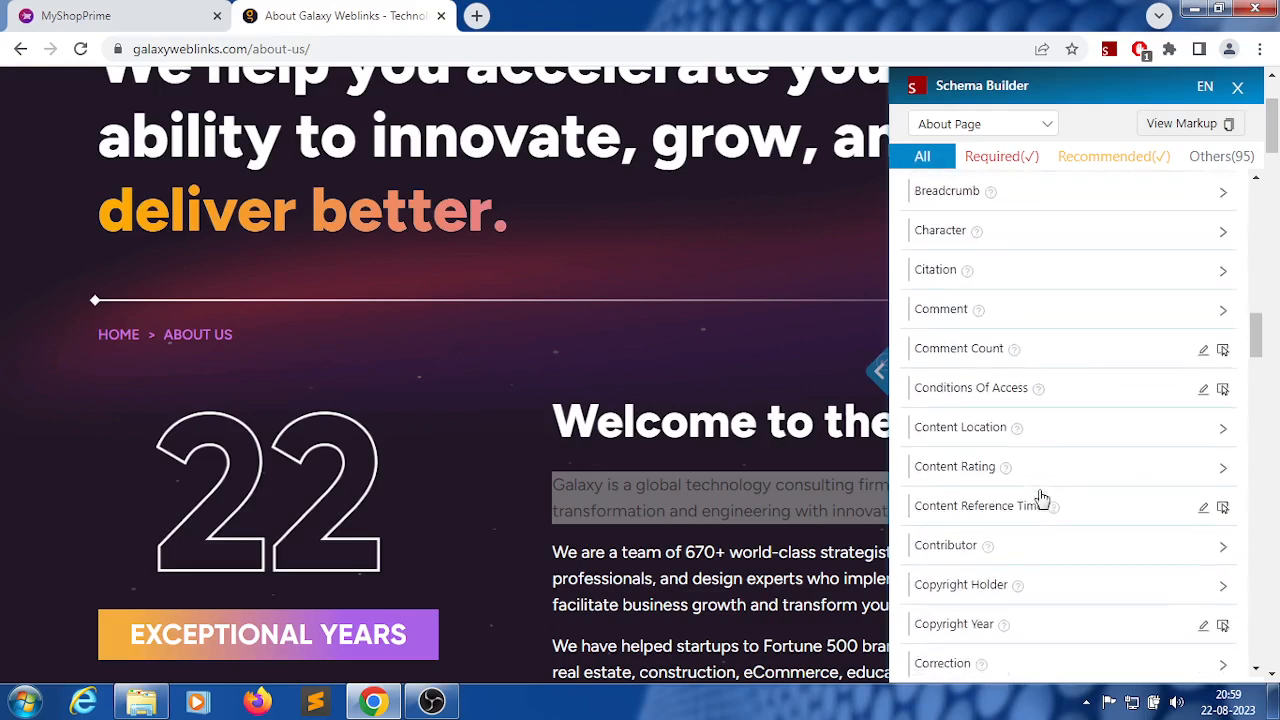
scroll(1124, 484, "down", 1)
scroll(1124, 484, "down", 2)
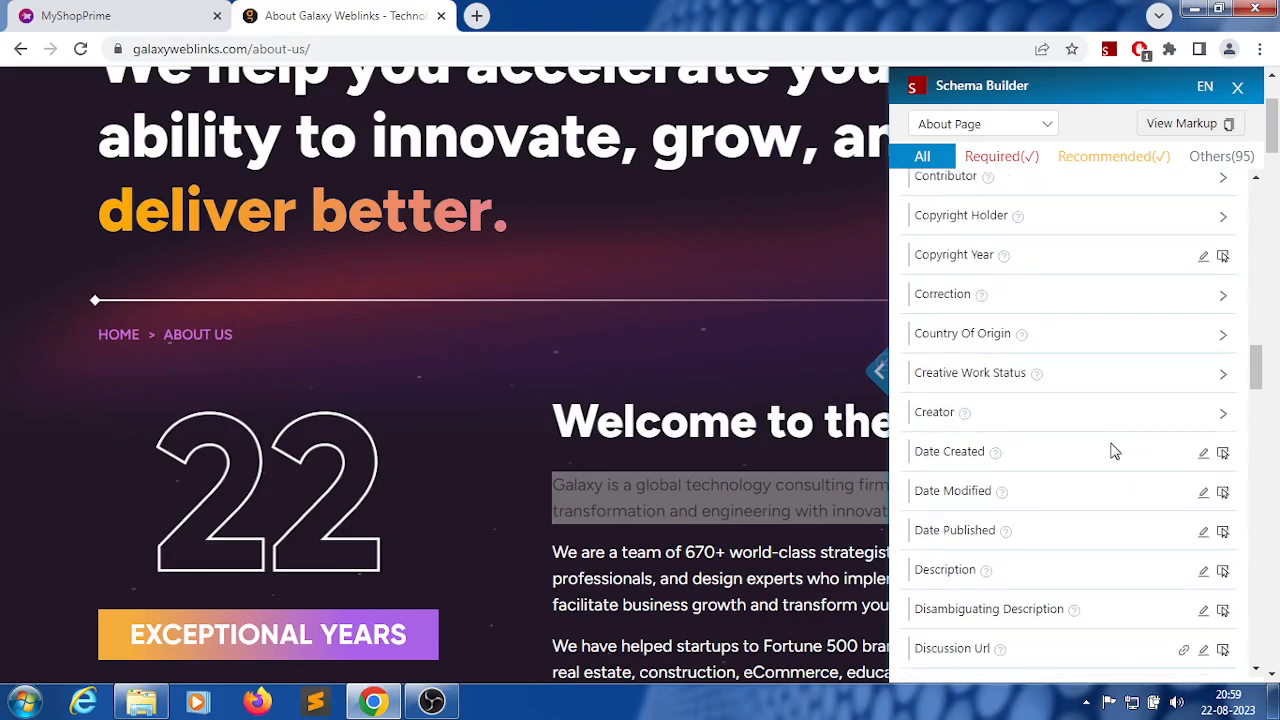
scroll(1112, 450, "up", 3)
scroll(1114, 450, "down", 5)
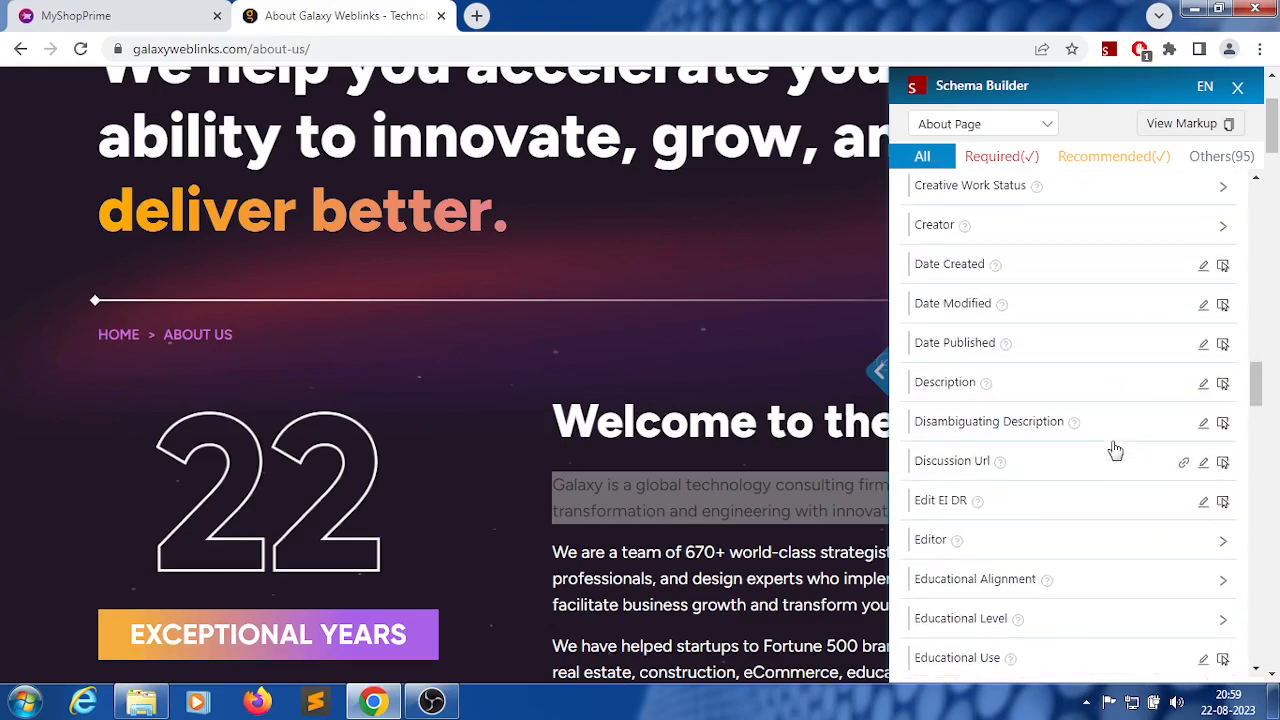
scroll(1112, 455, "up", 9)
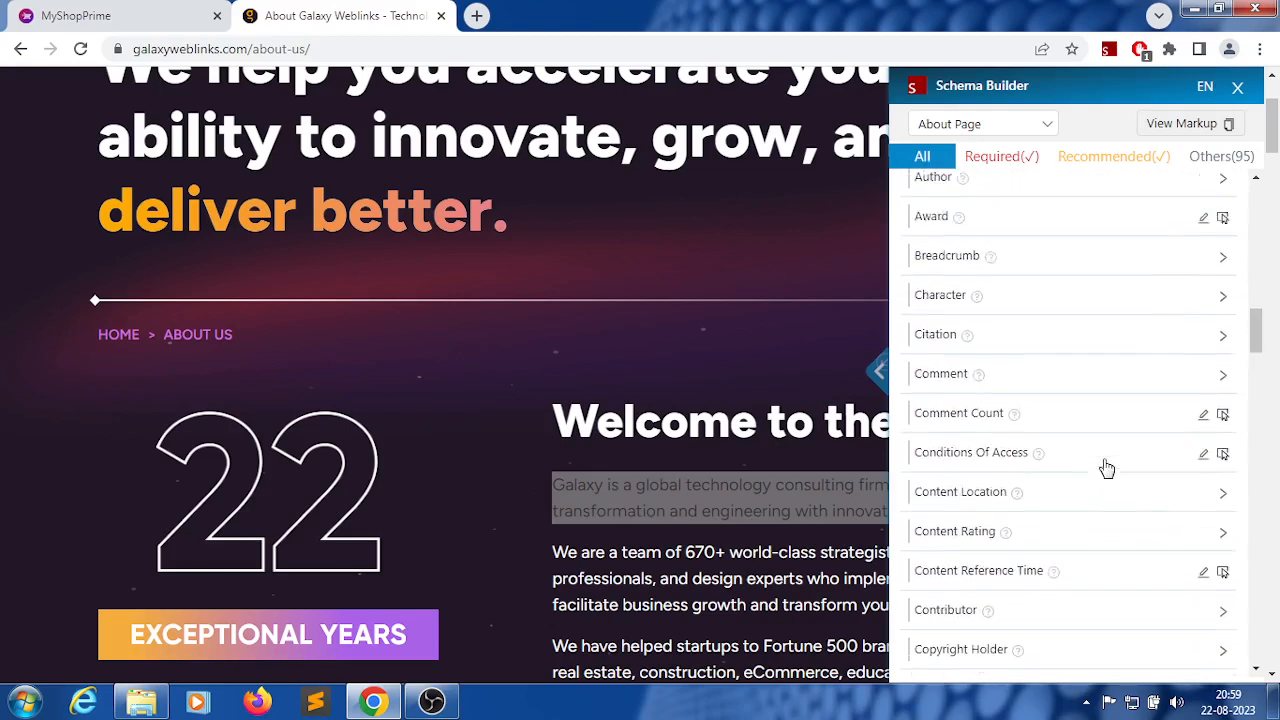
scroll(1107, 468, "up", 12)
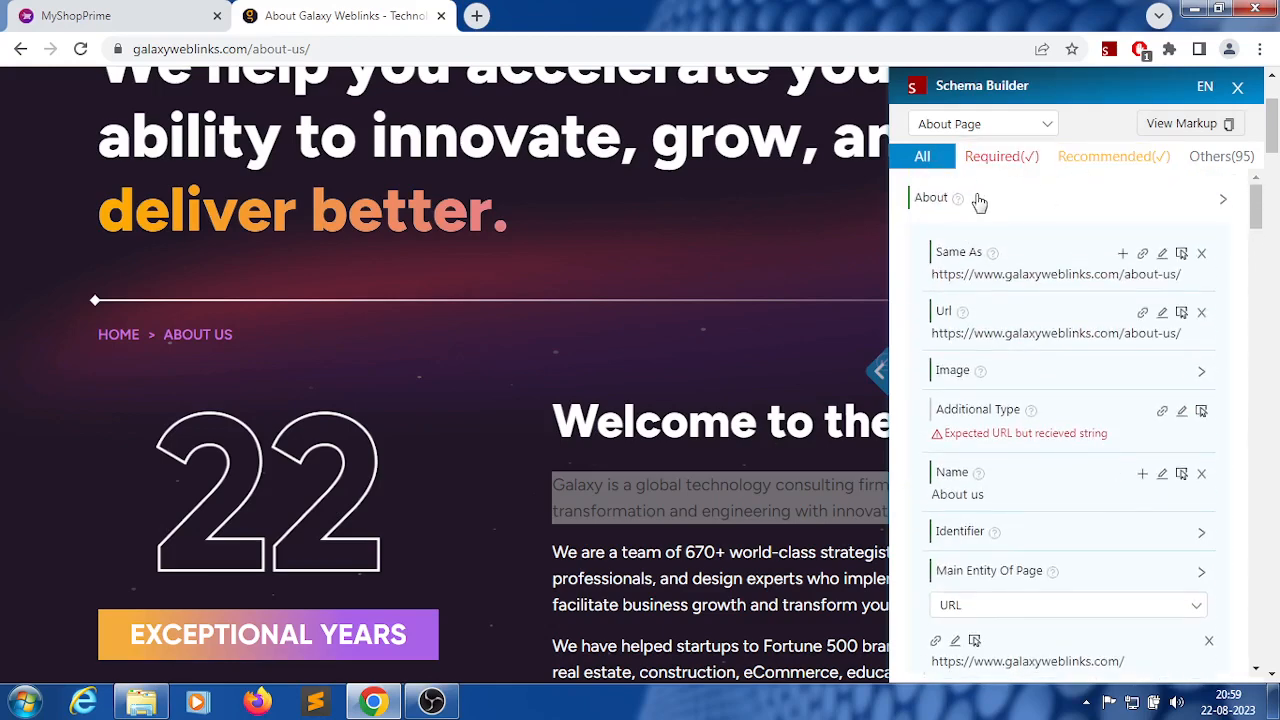
Step: Keep About Page as the schema type, display its generated JSON-LD markup and copy the script
left_click(1048, 127)
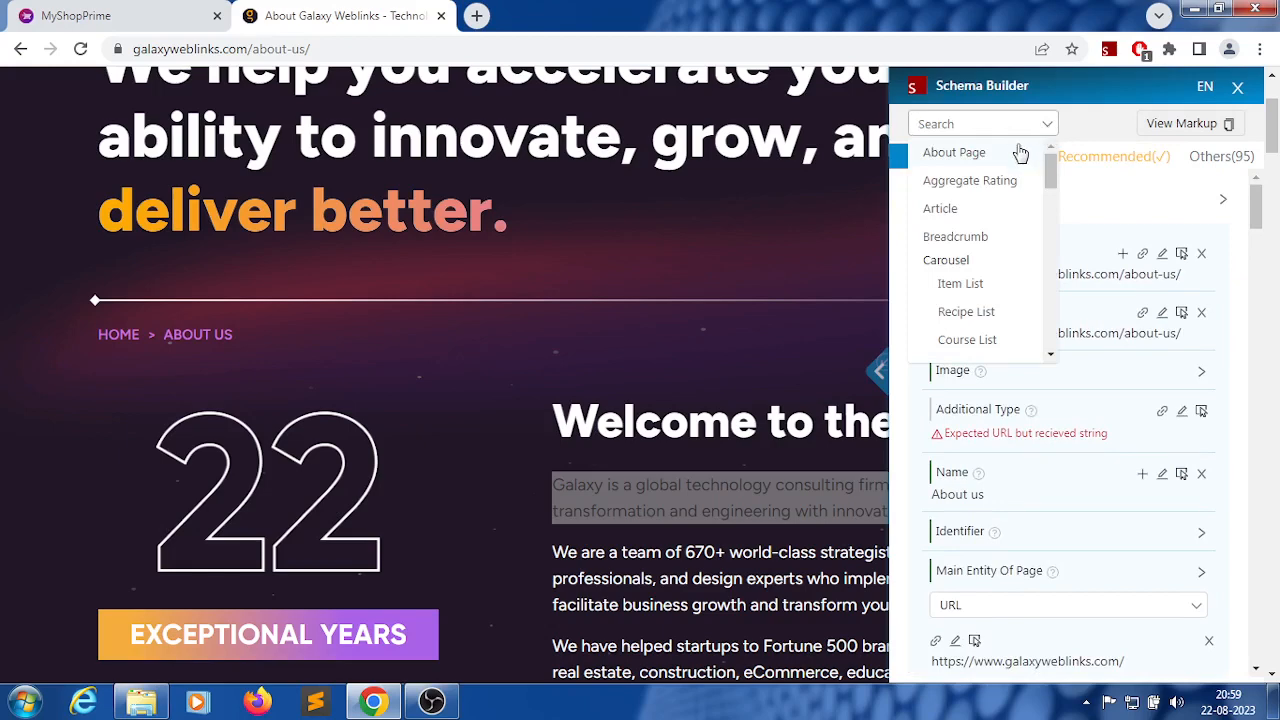
left_click(1019, 150)
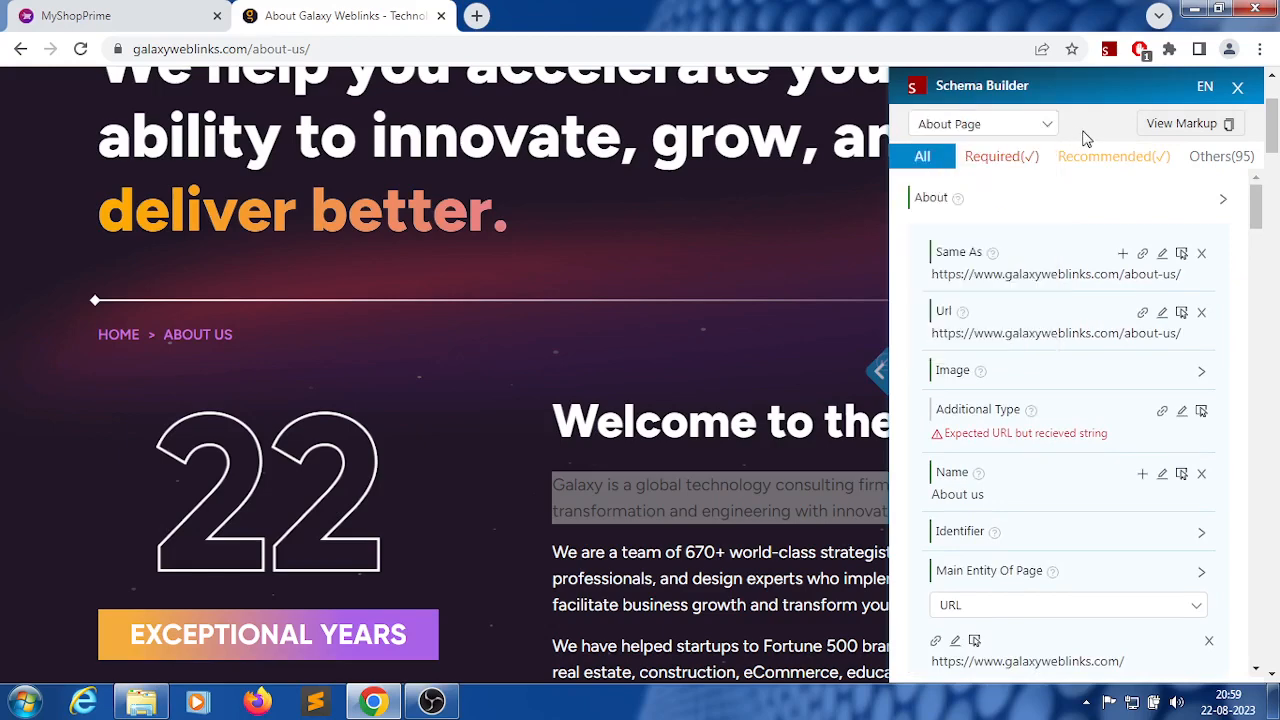
left_click(1205, 124)
scroll(1080, 390, "down", 4)
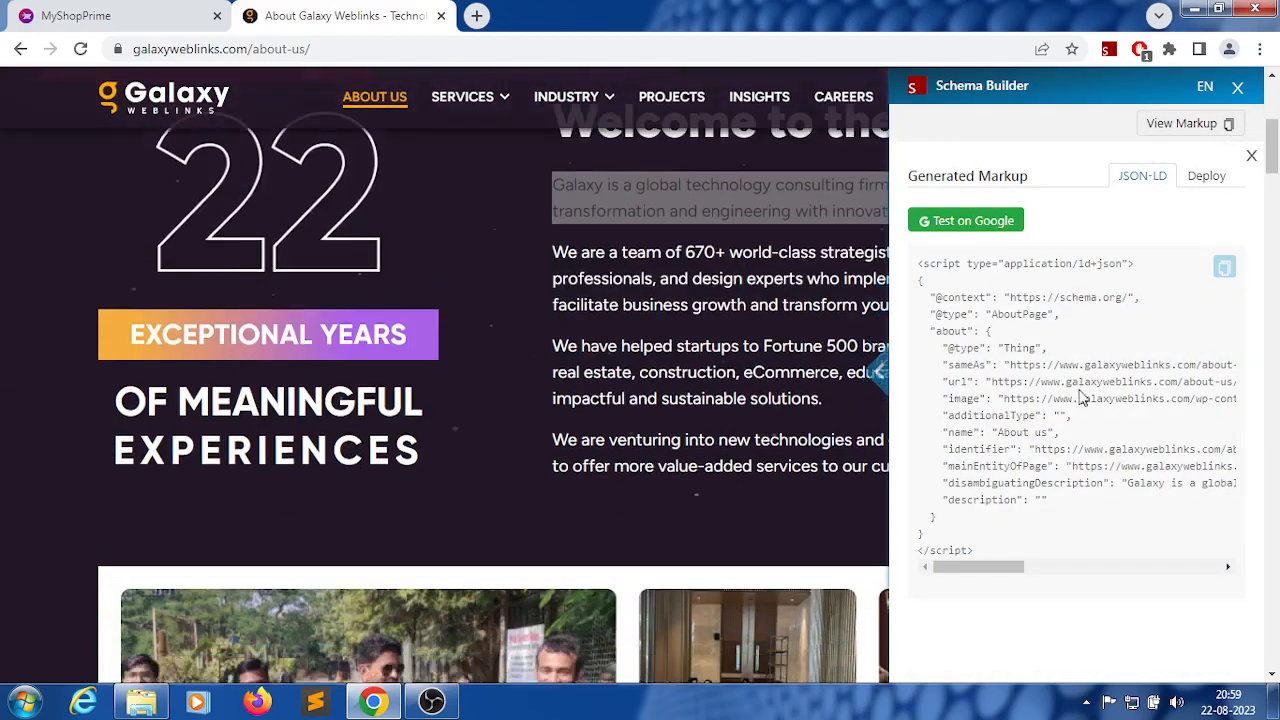
scroll(840, 390, "up", 6)
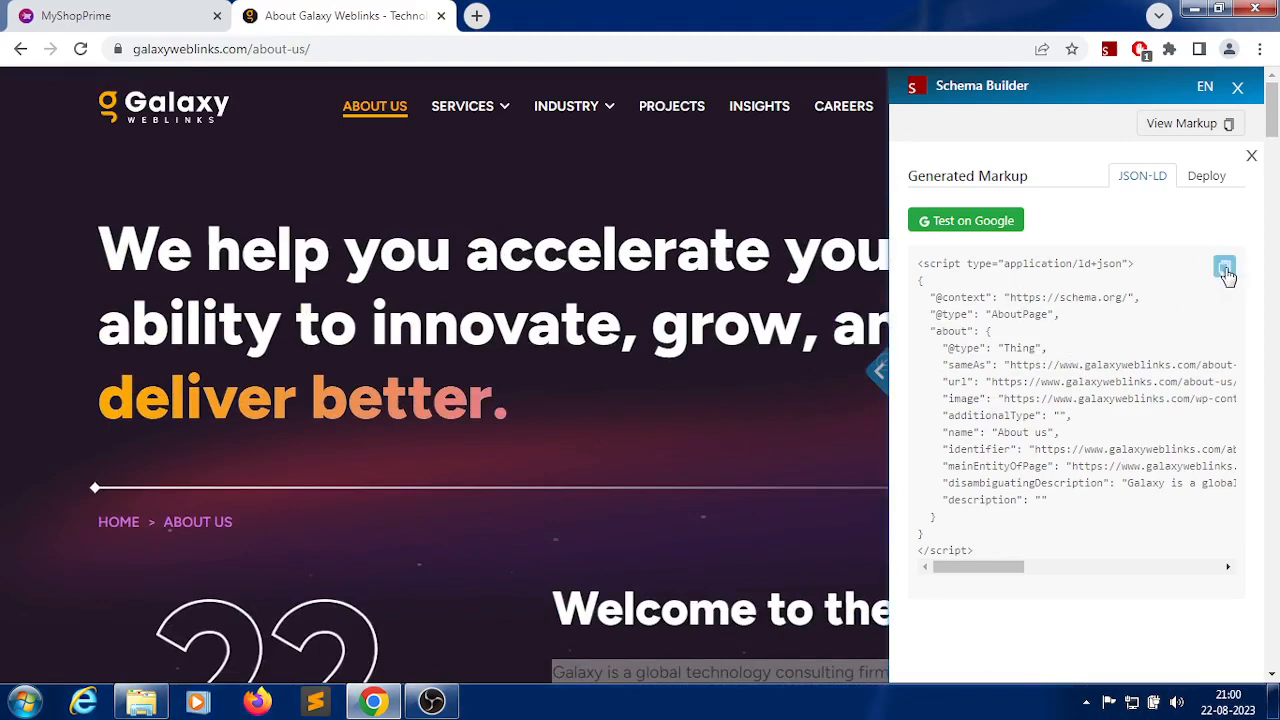
left_click(958, 222)
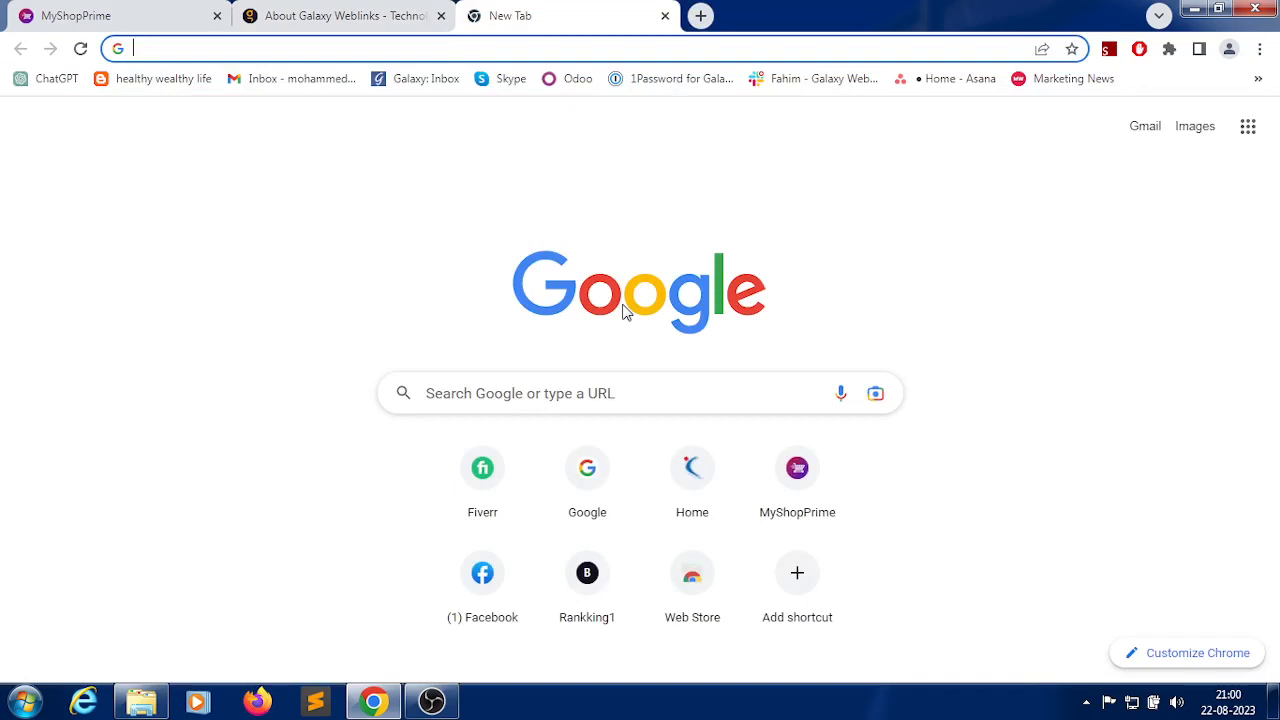
Step: Search Google for "schema markup testing tool" in a new tab and open the Google Search Central result
type("schema ma")
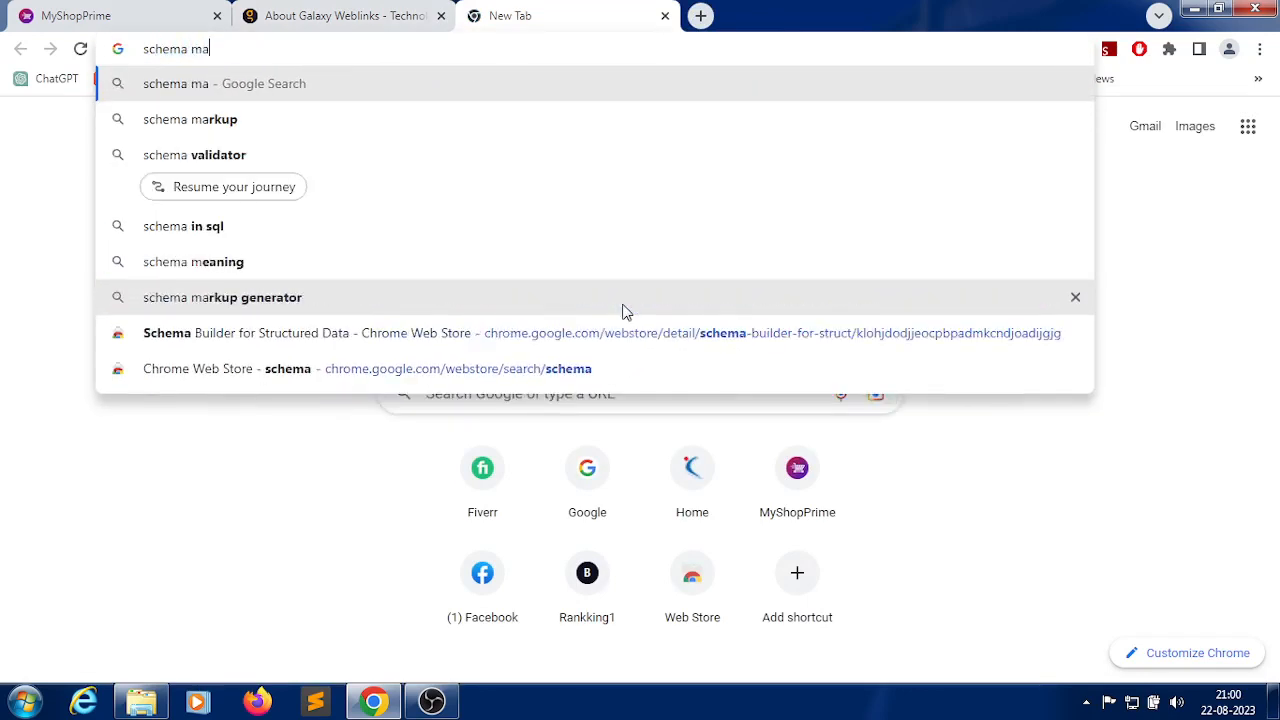
type("rup test")
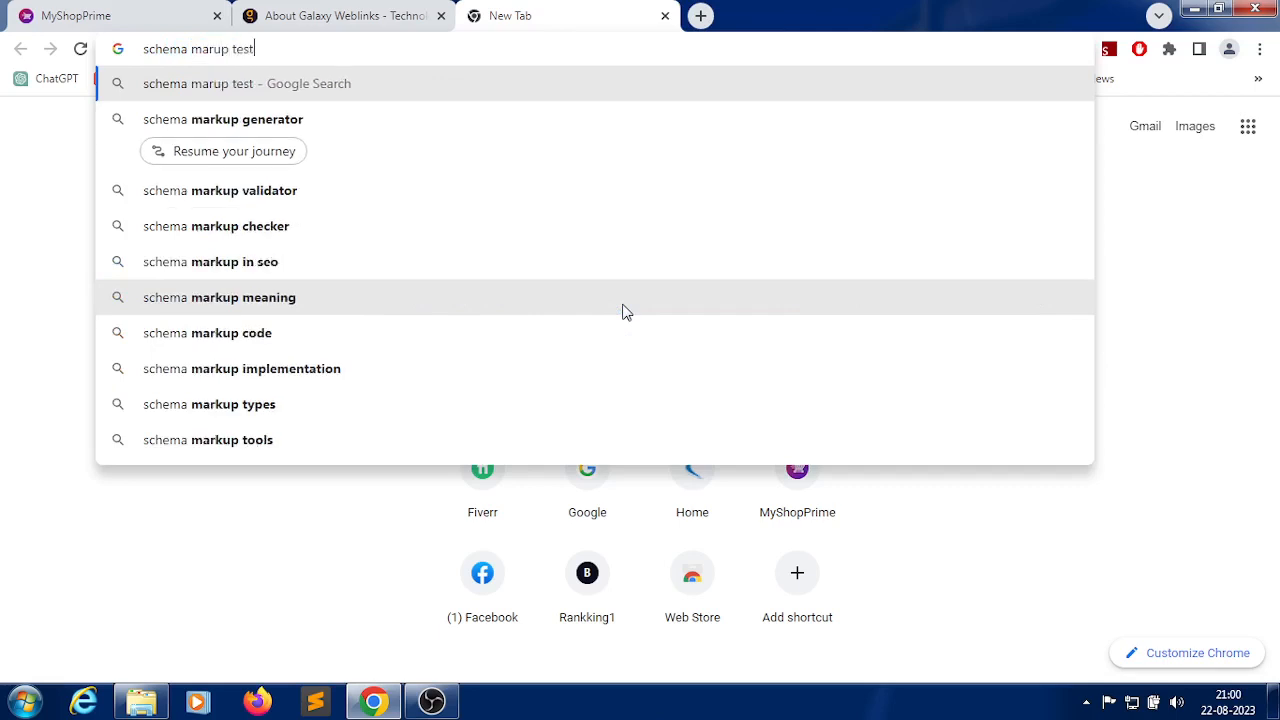
key("Down")
key("Return")
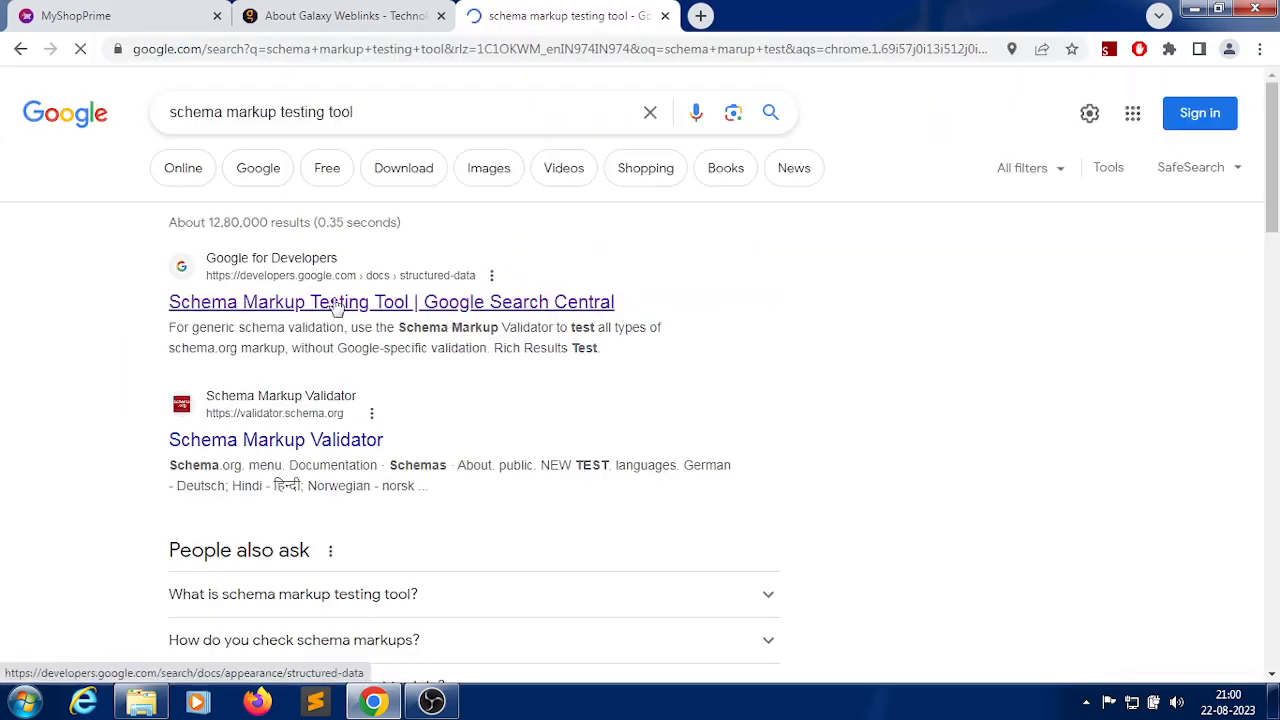
left_click(333, 305)
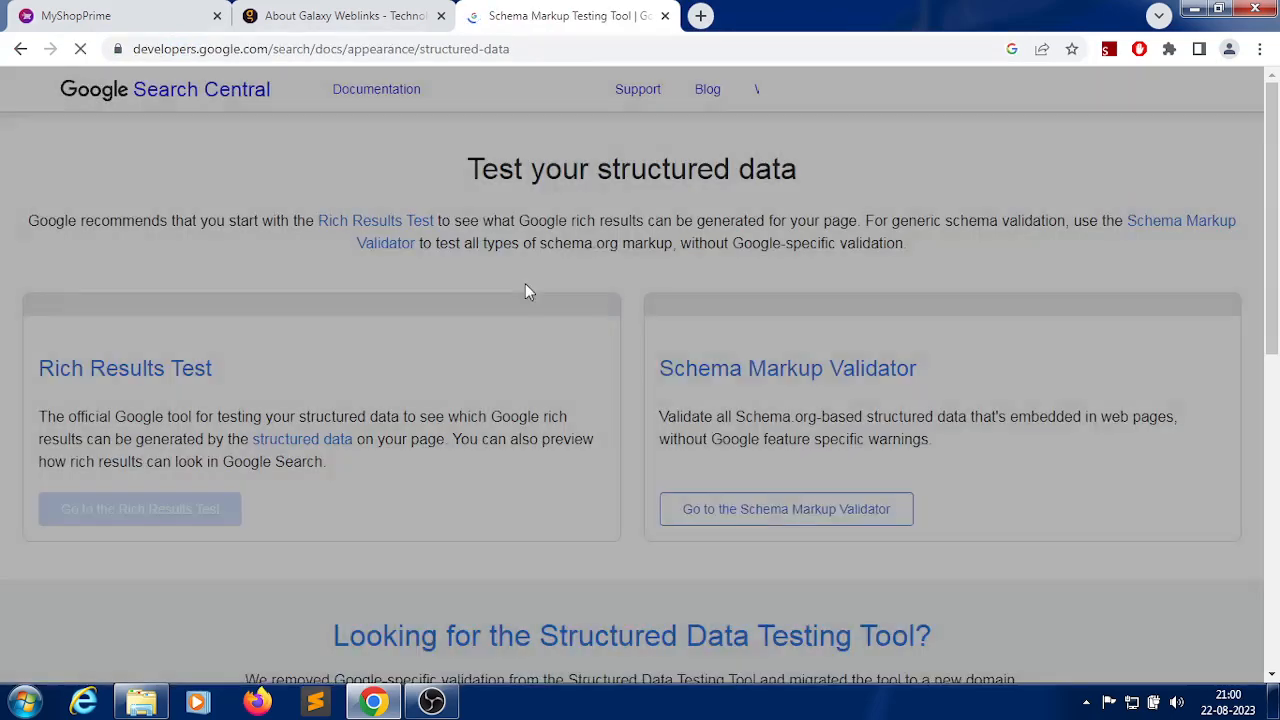
Step: Open Google's Rich Results Test from the structured data testing page
scroll(790, 228, "down", 1)
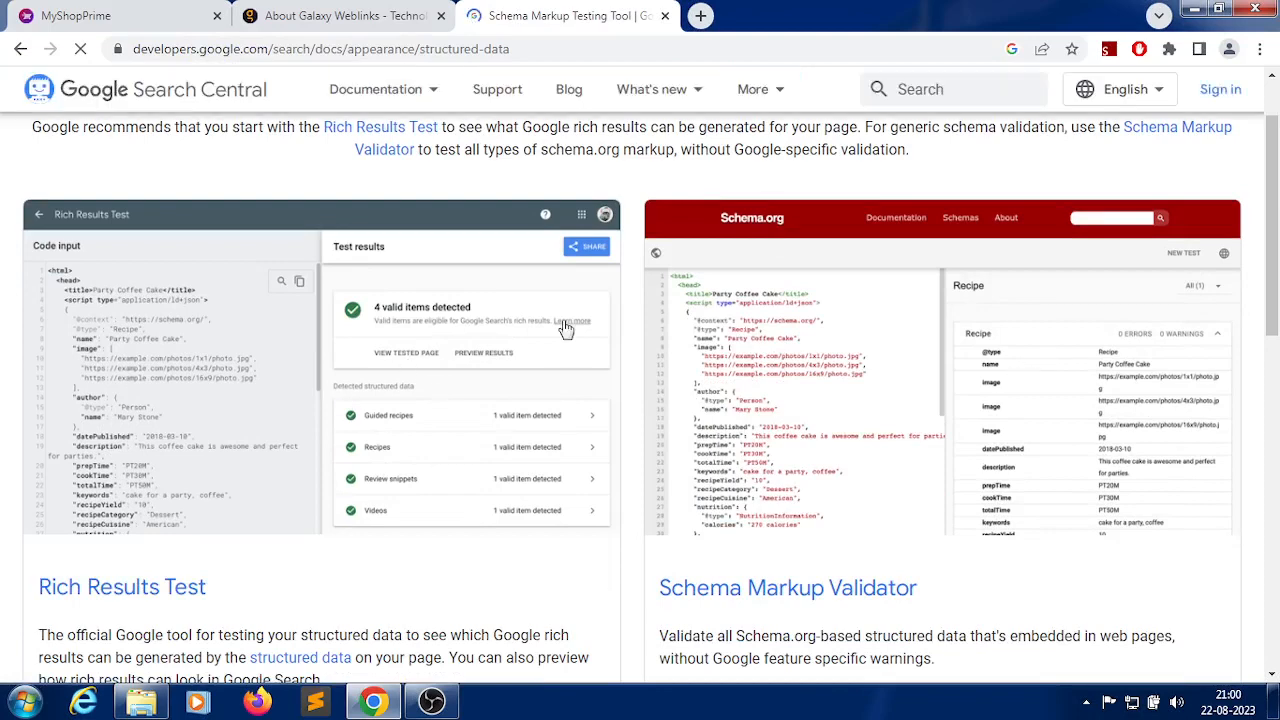
scroll(790, 330, "down", 2)
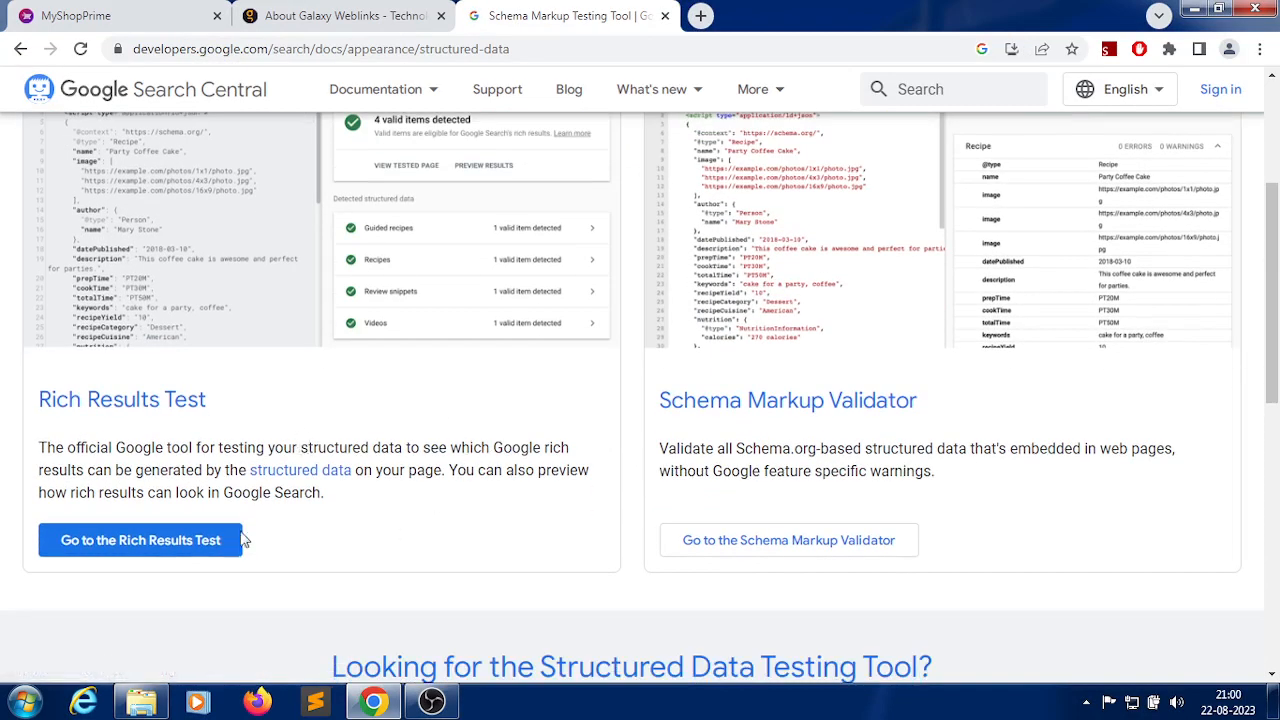
left_click(103, 540)
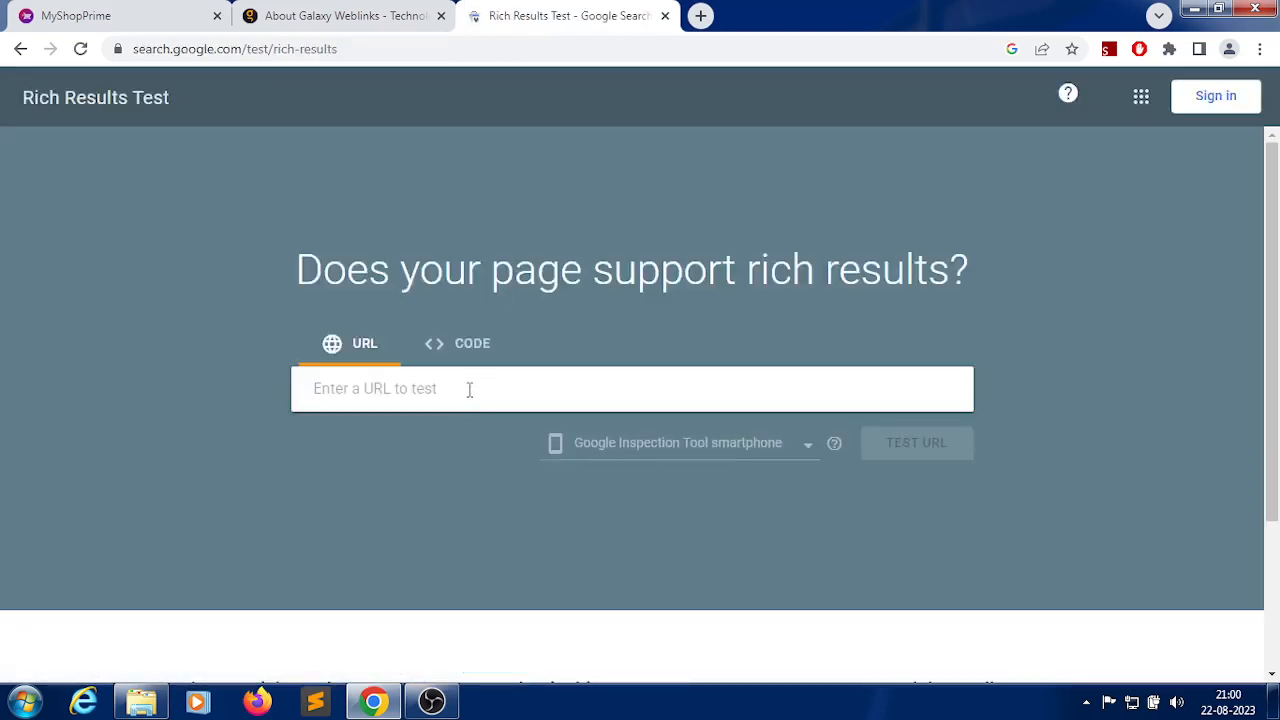
Step: Paste the copied About Page markup as code, run the rich results test and inspect the result
left_click(470, 354)
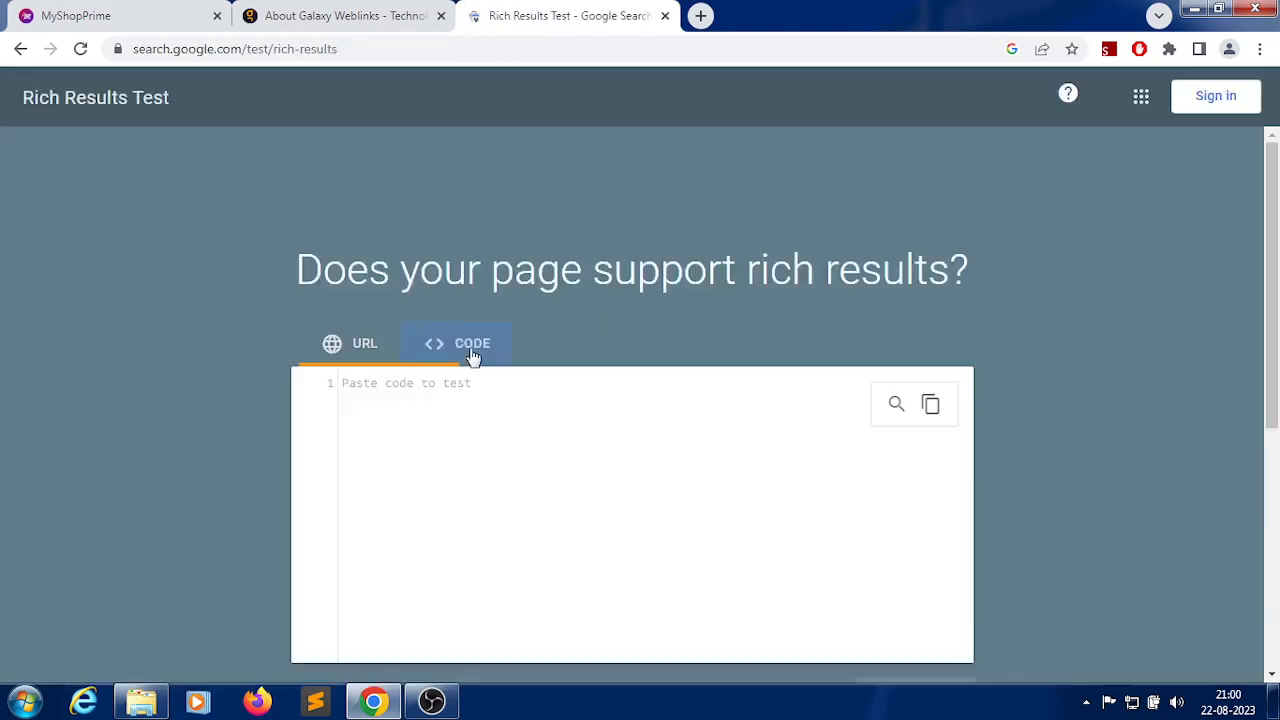
key("ctrl+v")
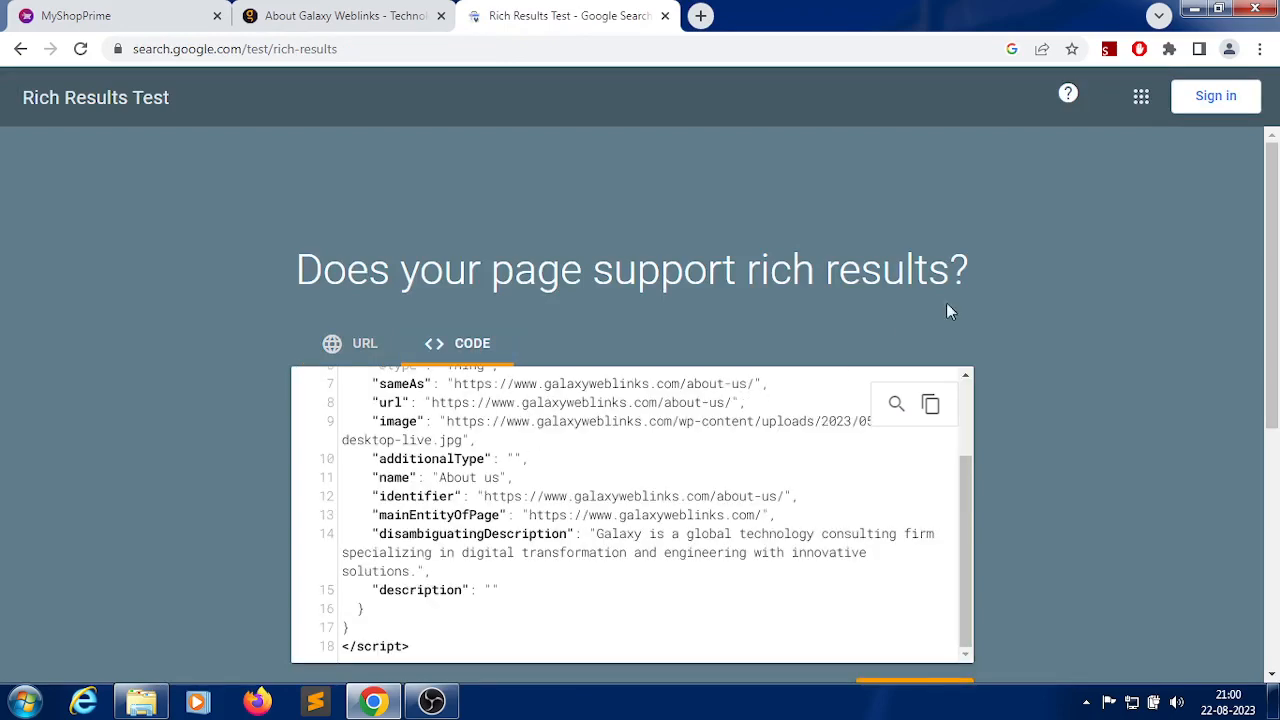
scroll(1003, 283, "down", 2)
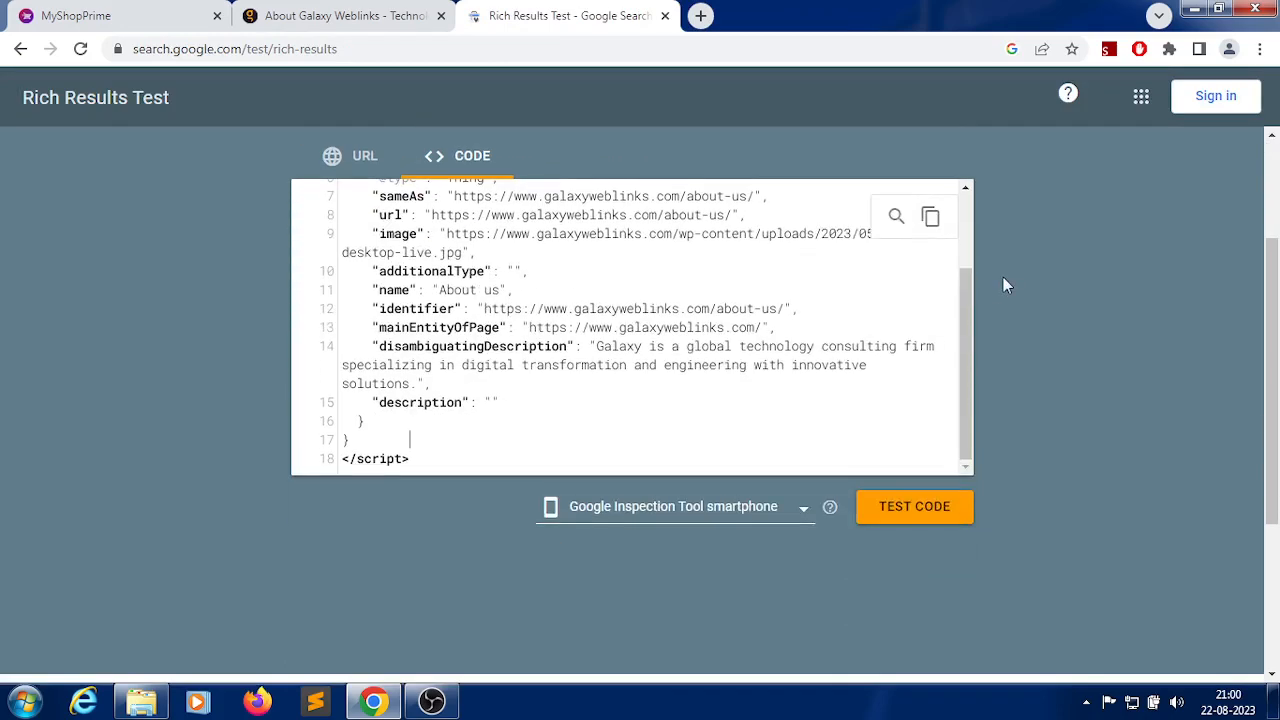
left_click(926, 507)
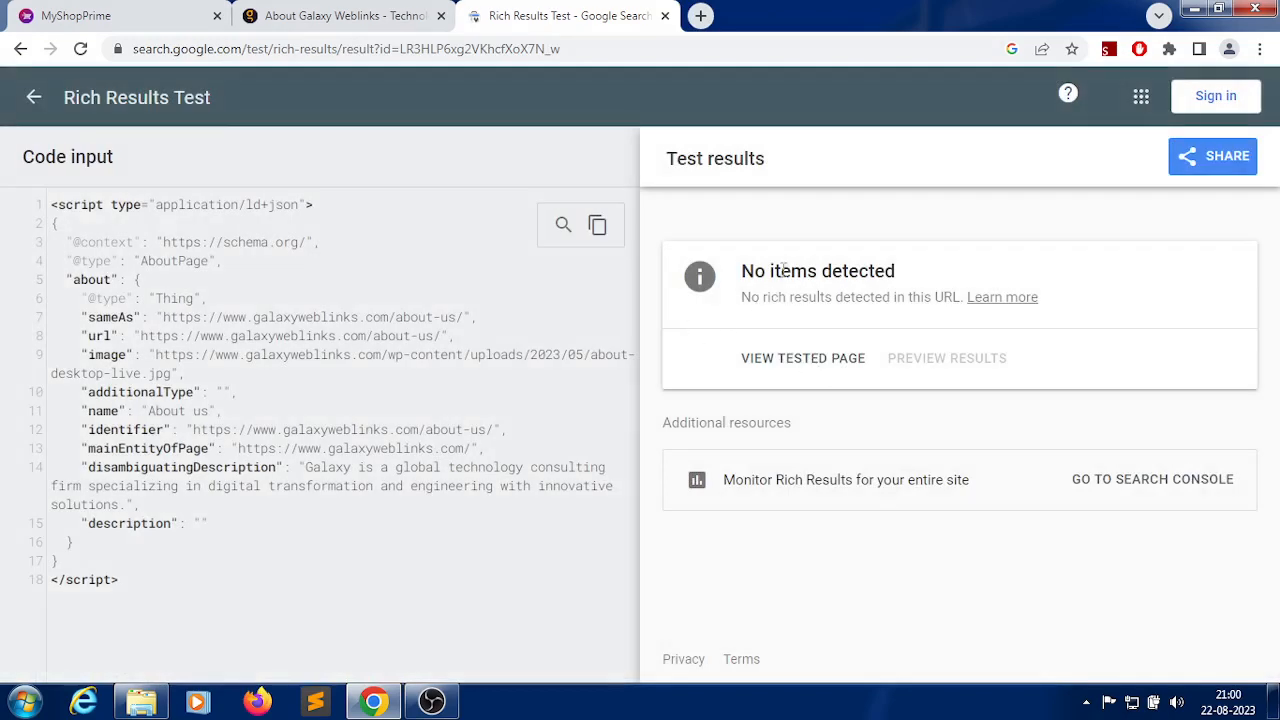
left_click_drag(753, 279, 834, 272)
left_click(862, 271)
Step: Return to the structured data testing page and open the Schema Markup Validator
left_click(20, 48)
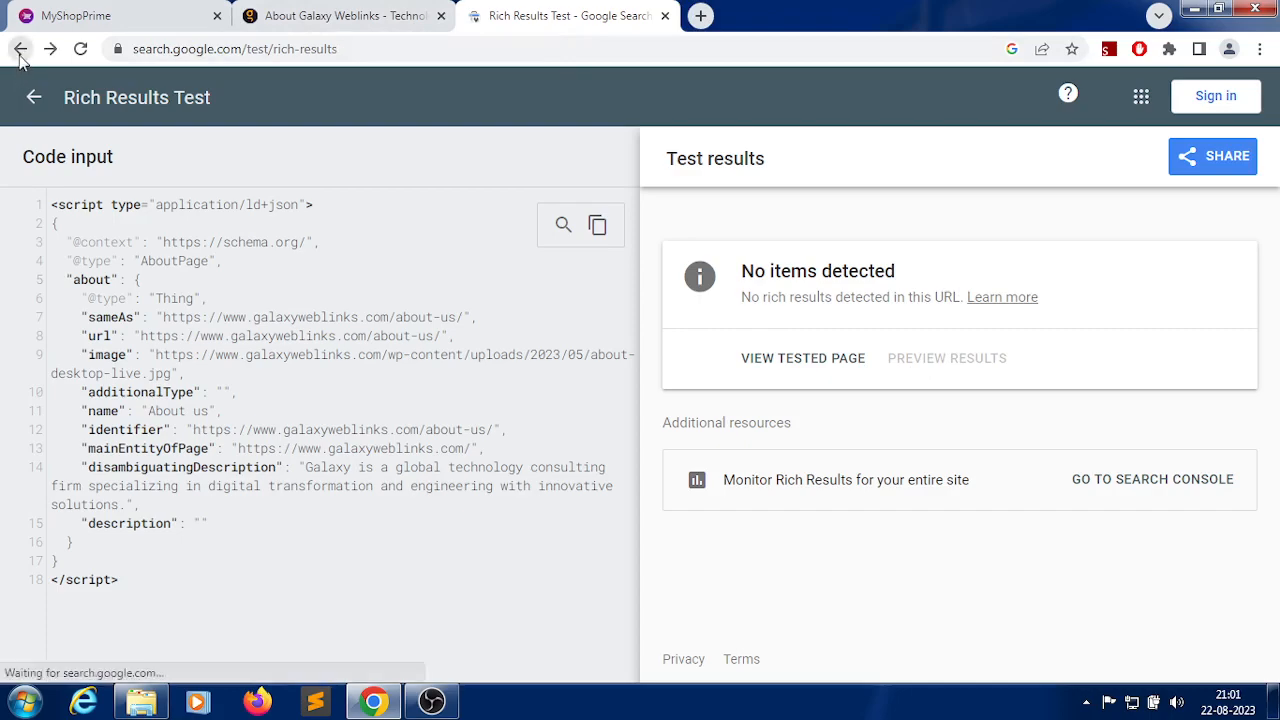
left_click(20, 48)
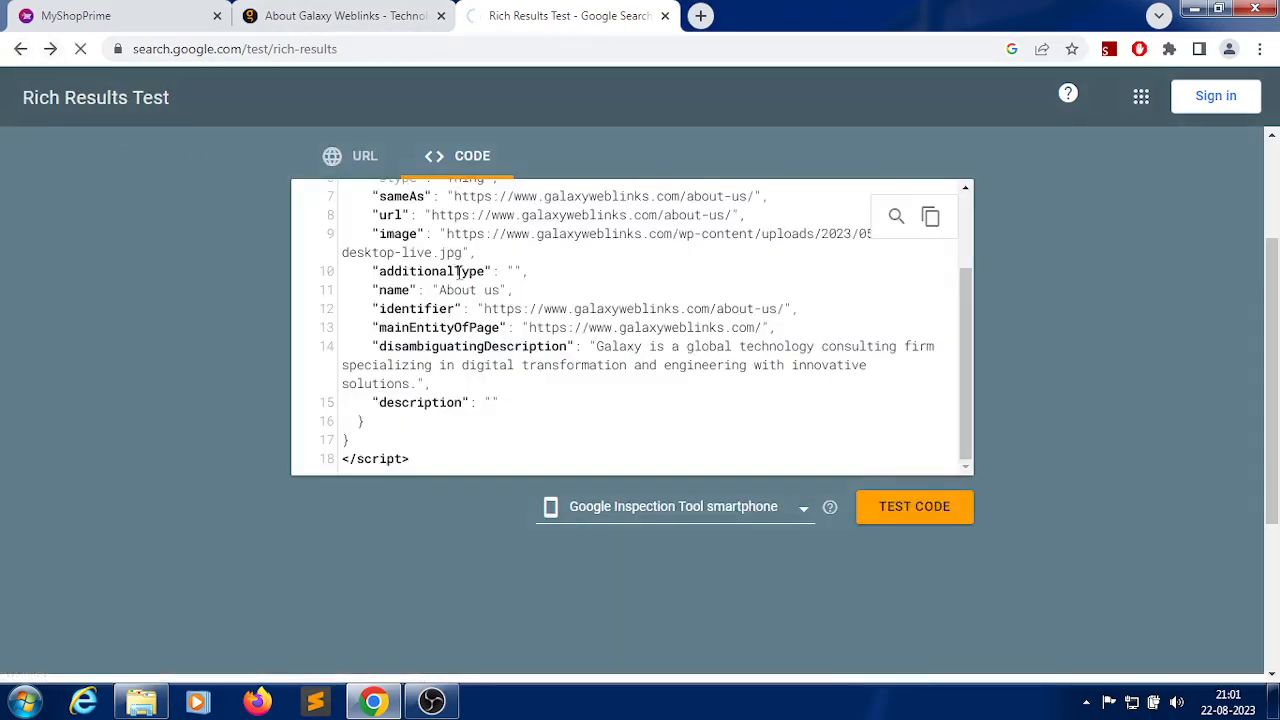
scroll(934, 290, "down", 3)
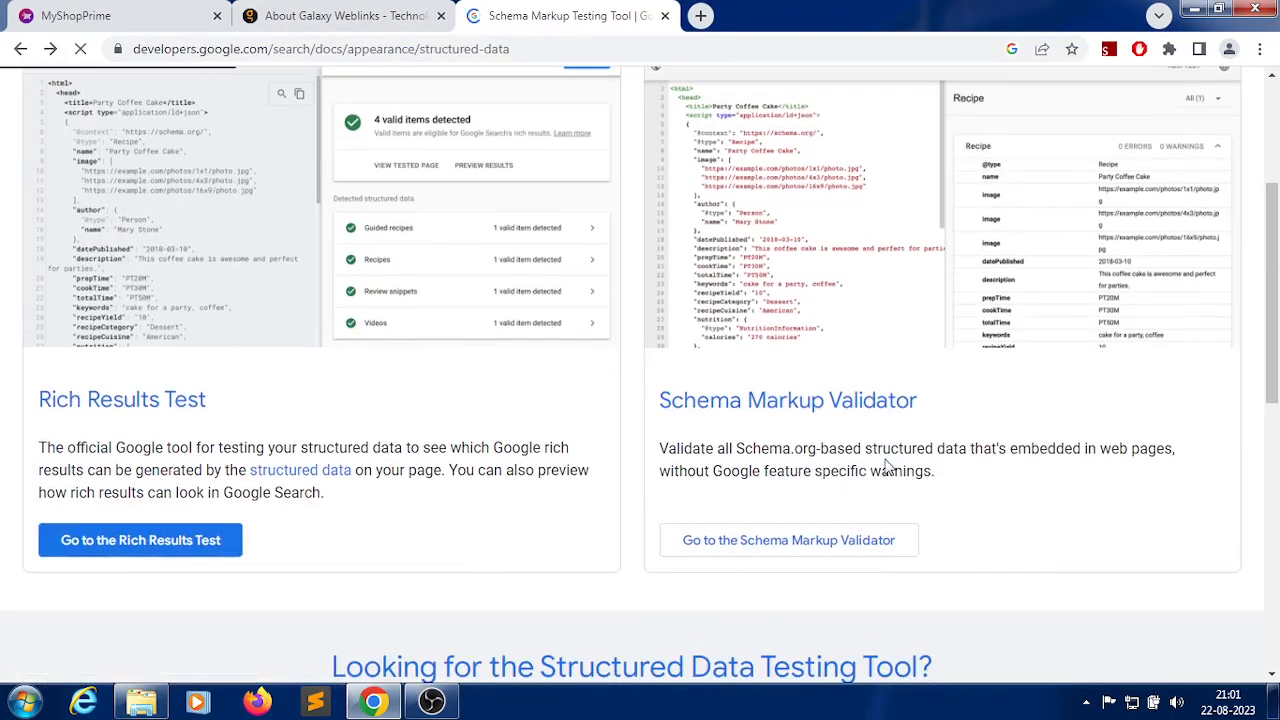
left_click(781, 545)
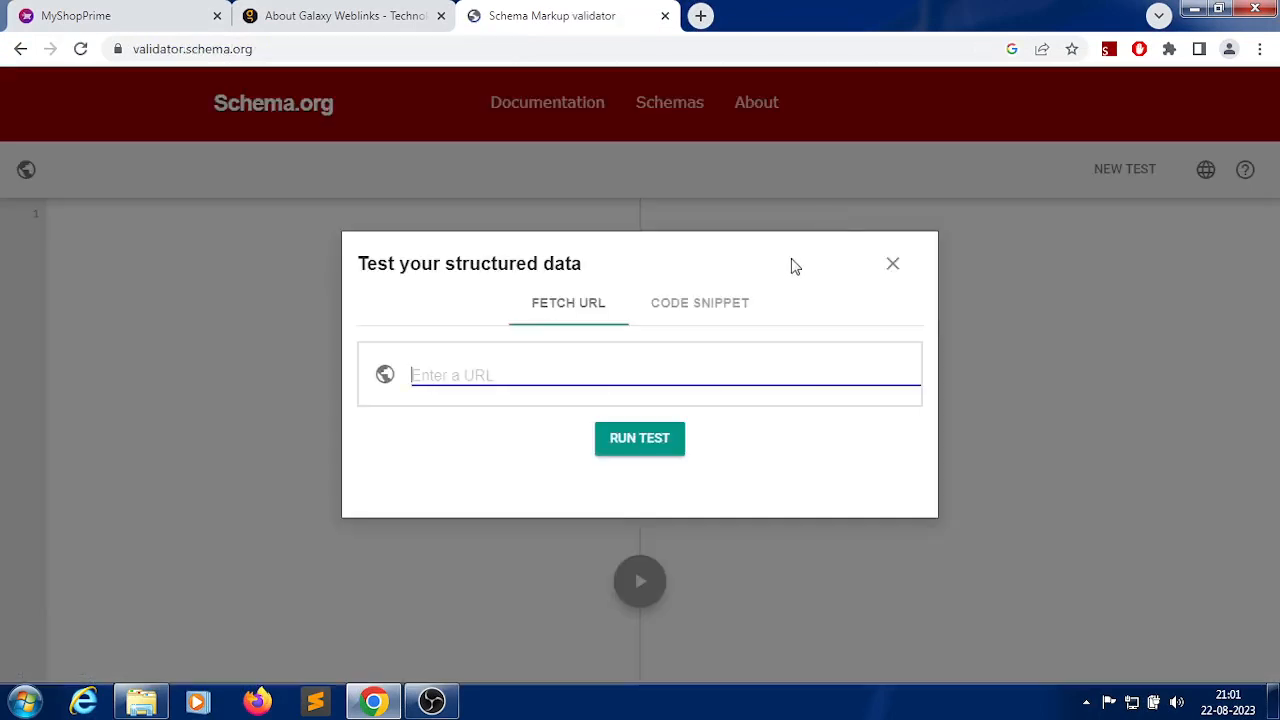
Step: Validate the copied About Page markup as a code snippet and highlight the whole tested script
left_click(722, 298)
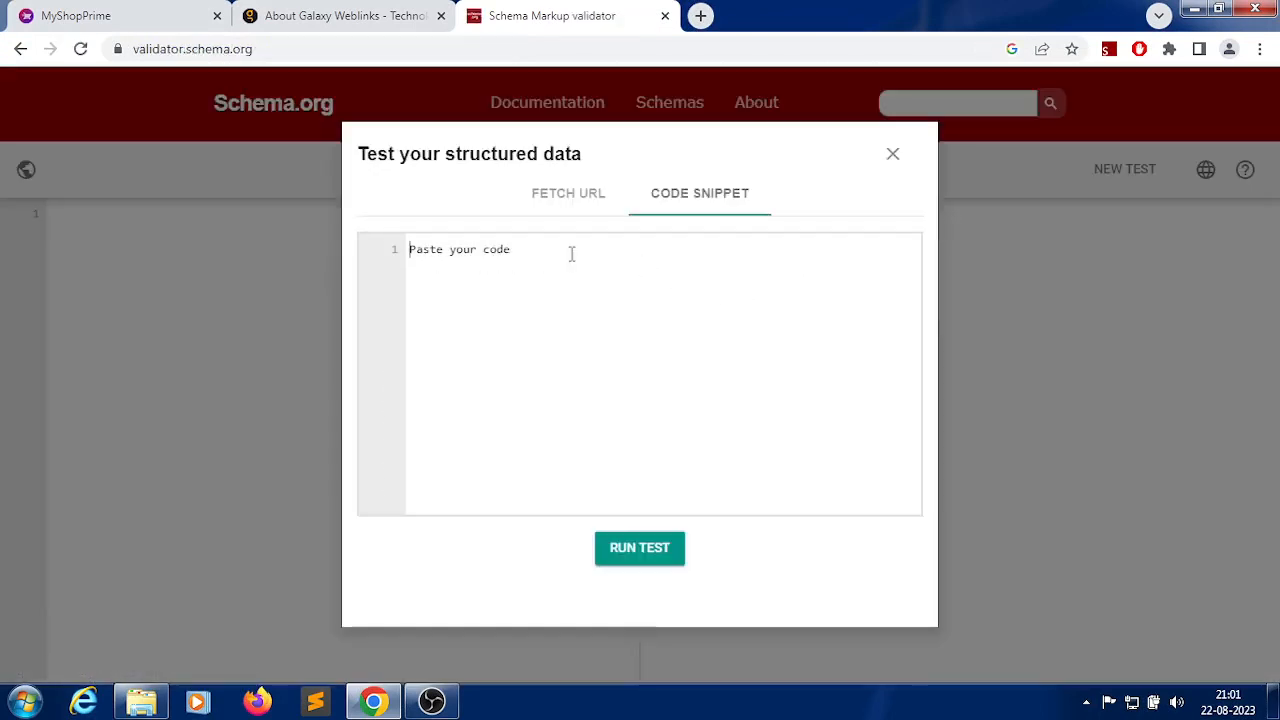
key("ctrl+v")
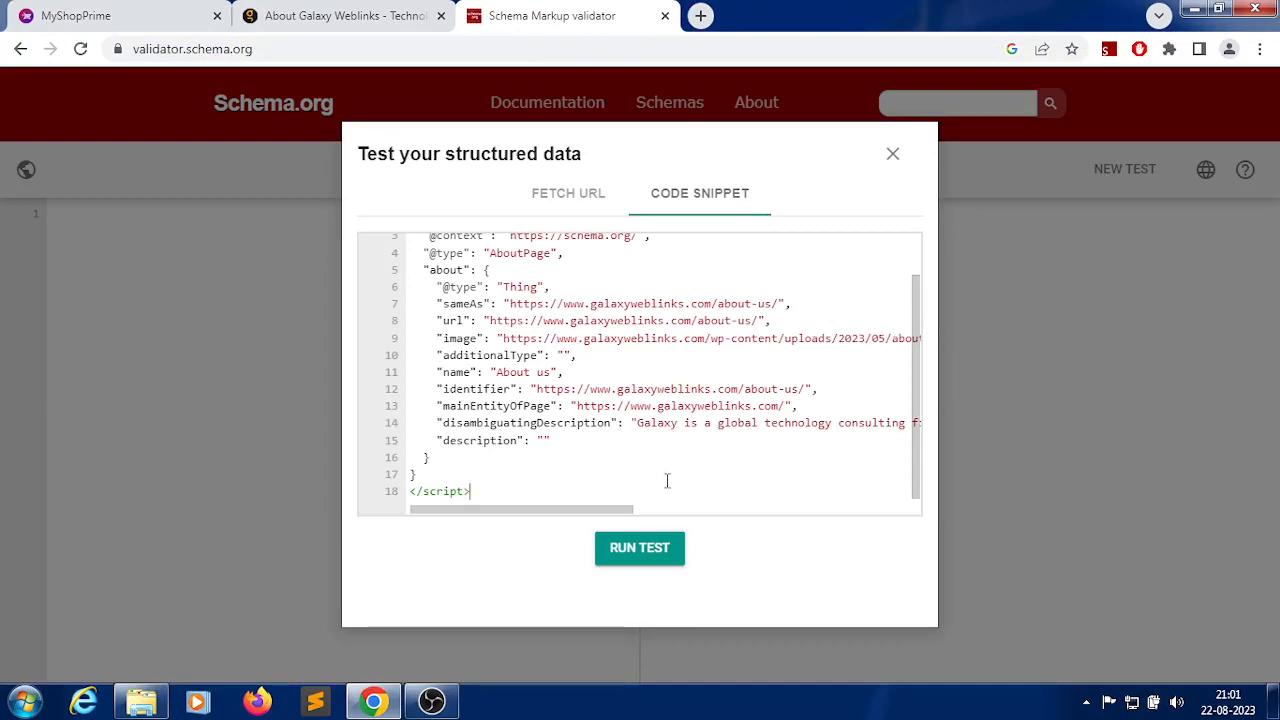
left_click(641, 549)
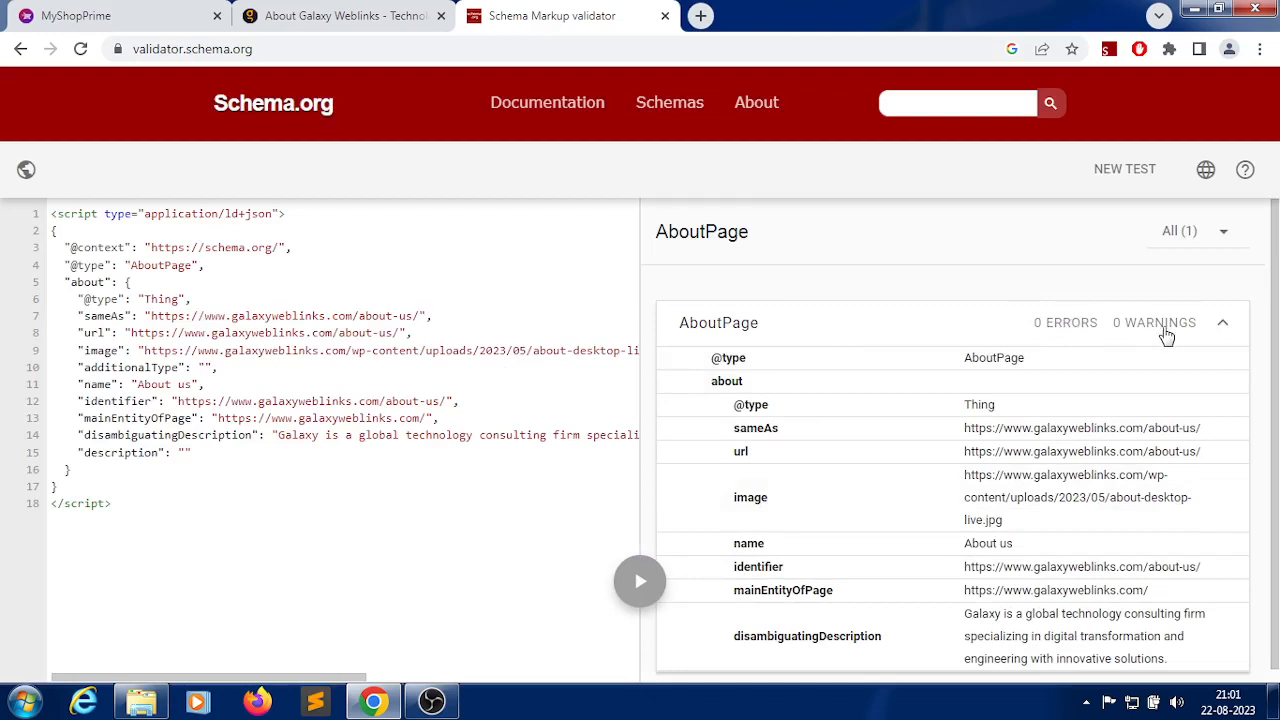
scroll(1028, 410, "down", 1)
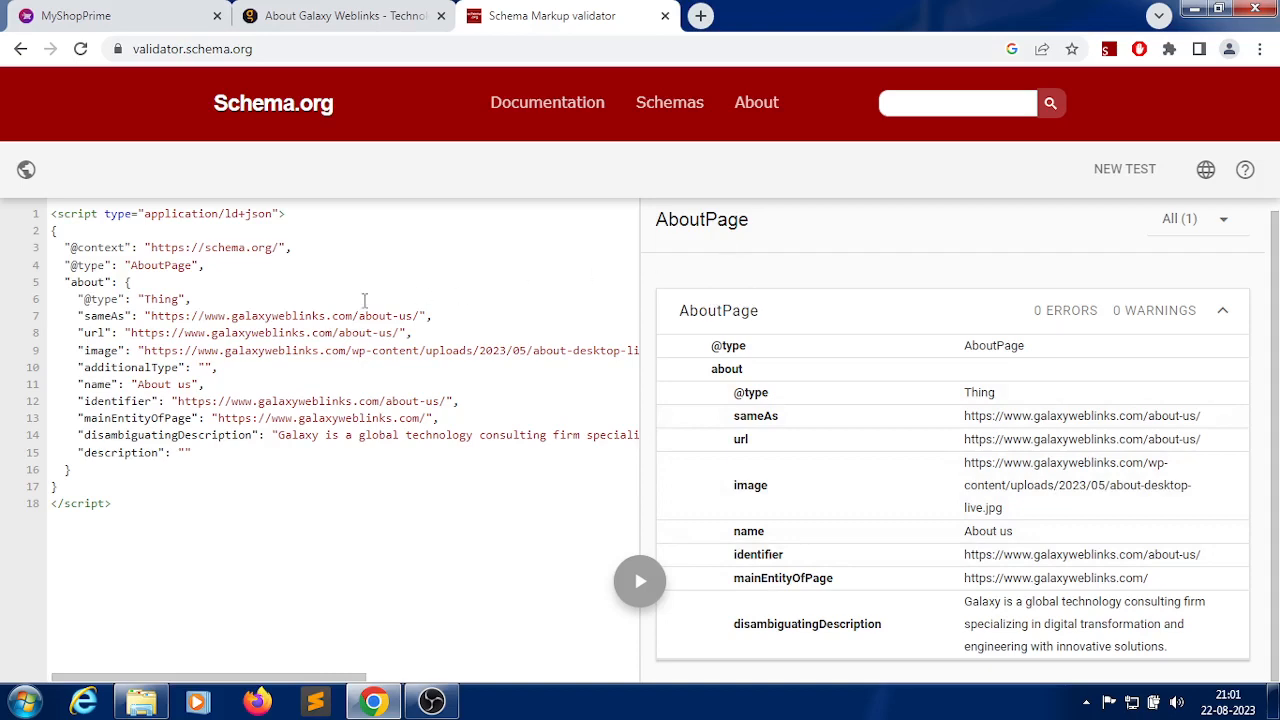
left_click_drag(200, 510, 130, 213)
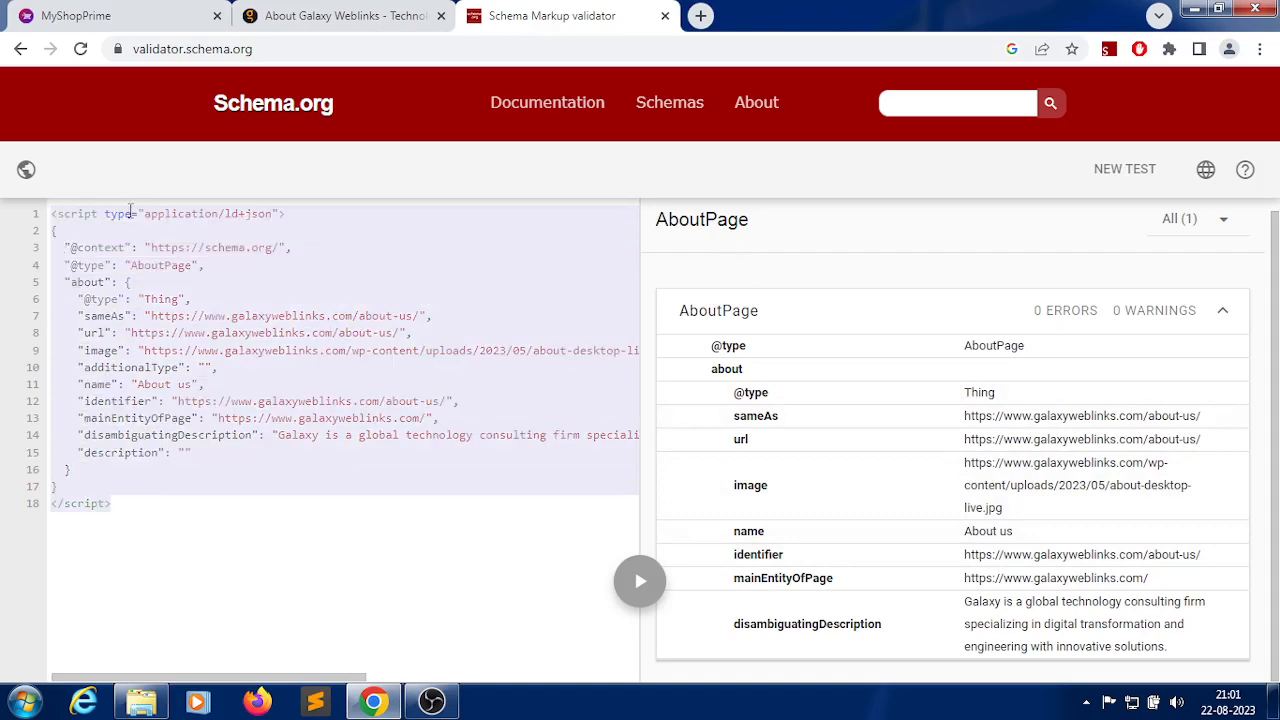
Step: Return to the Galaxy Weblinks About Us page and close the Schema Builder
left_click(297, 18)
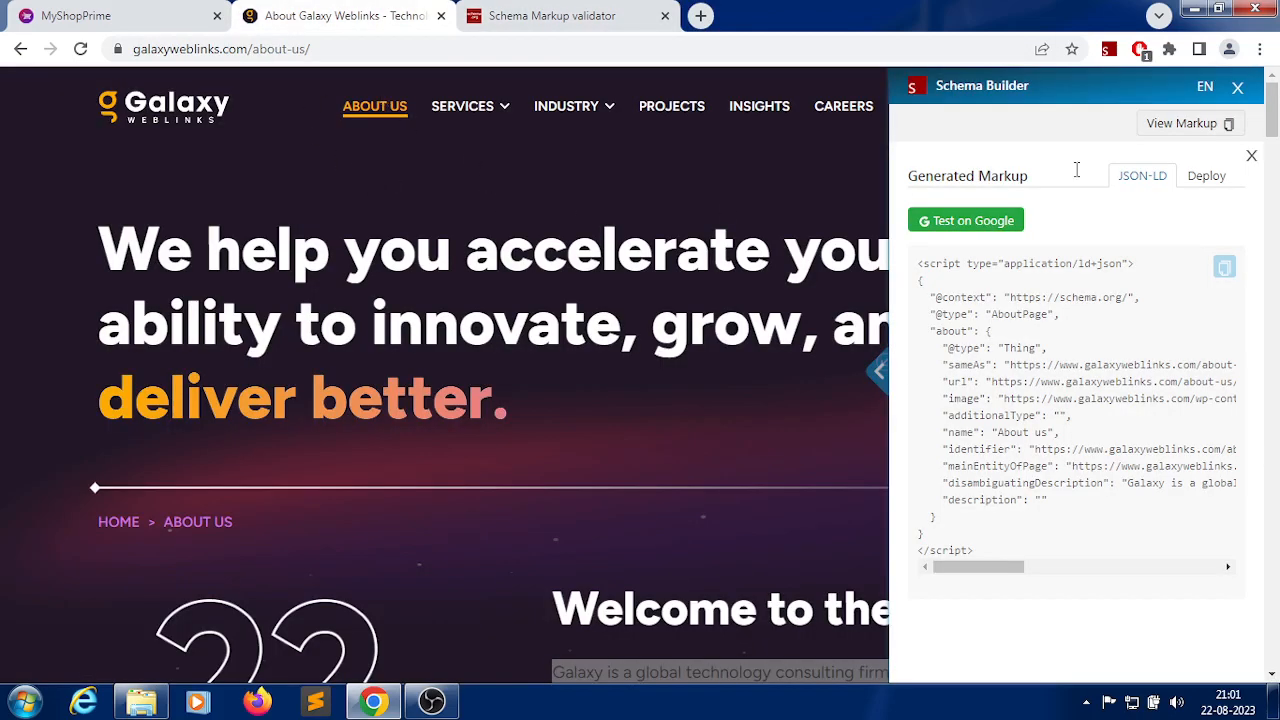
left_click(1237, 89)
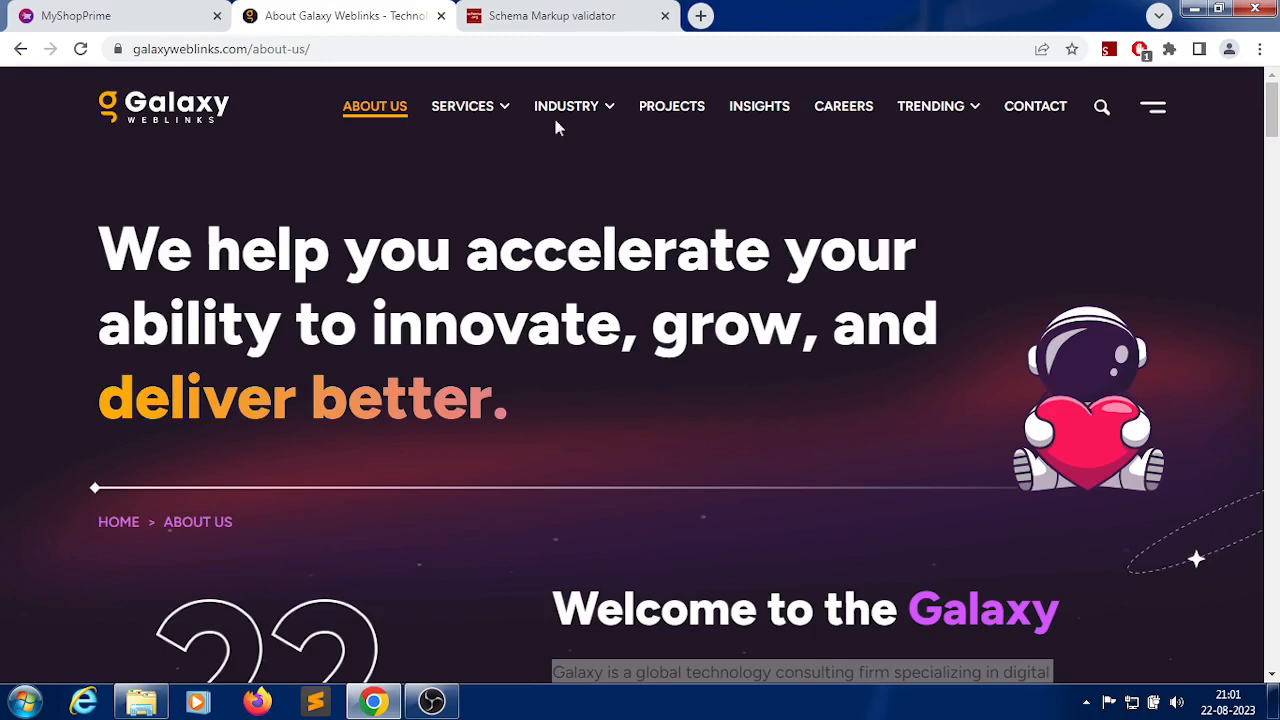
Step: Reopen the Schema Builder on the Galaxy Weblinks About Us page, dismiss the generated markup to review the About Page properties, and close the builder
left_click(585, 16)
left_click(384, 17)
left_click(1106, 50)
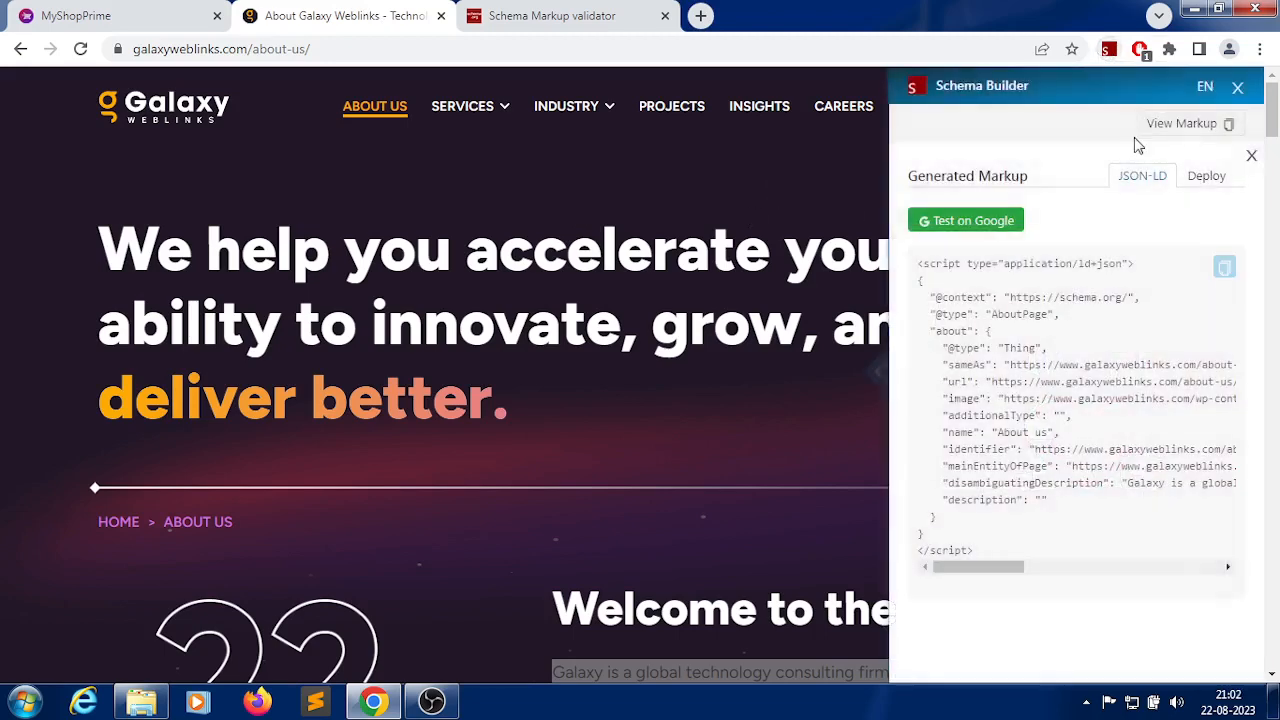
left_click(1251, 158)
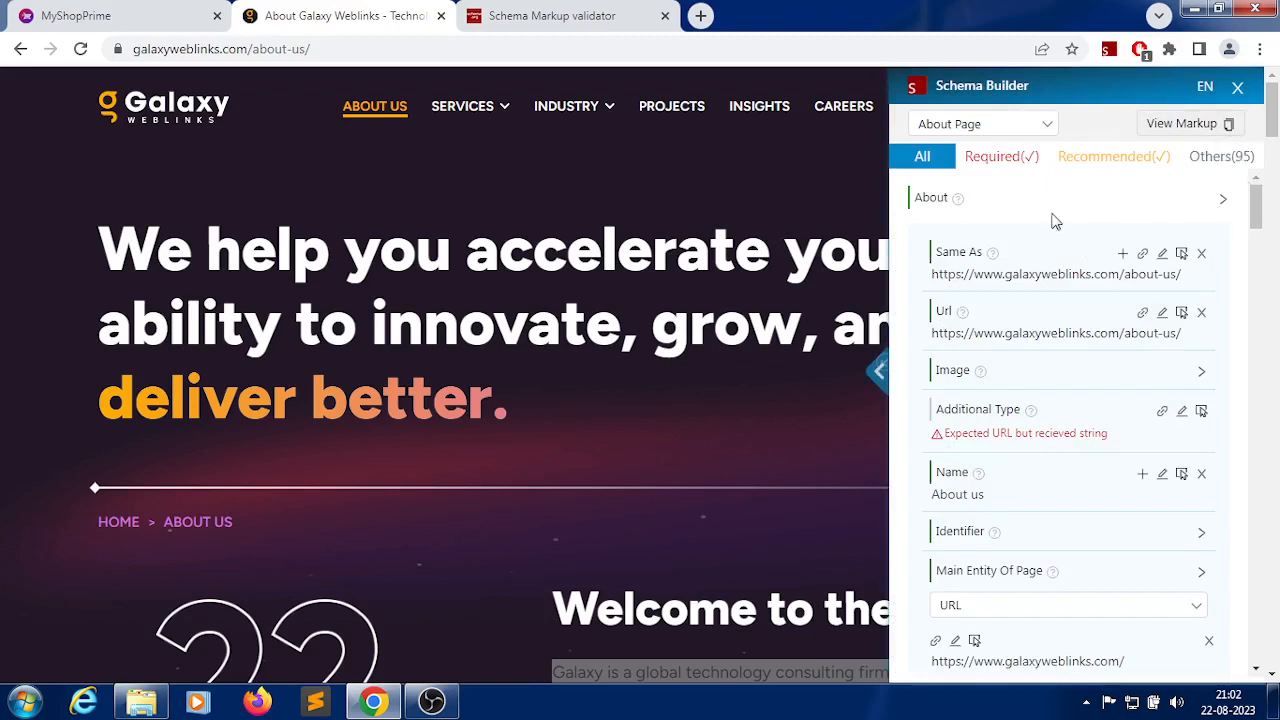
left_click(1237, 88)
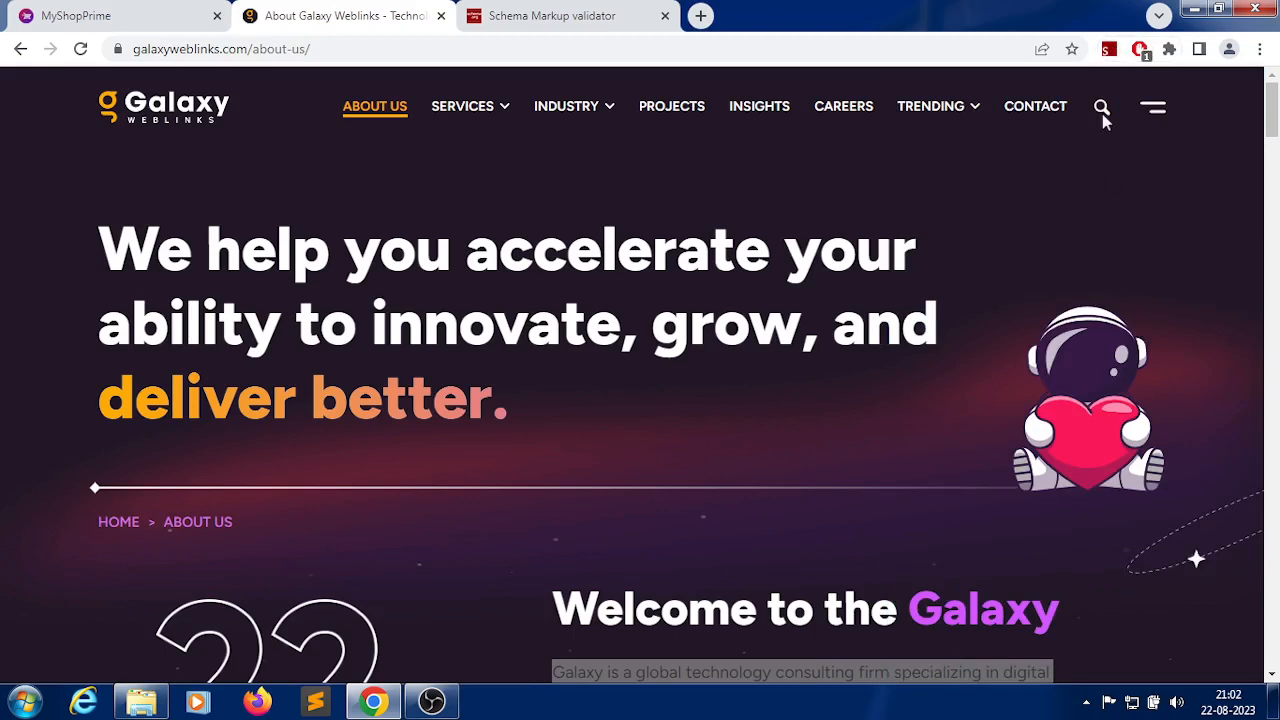
left_click(1109, 48)
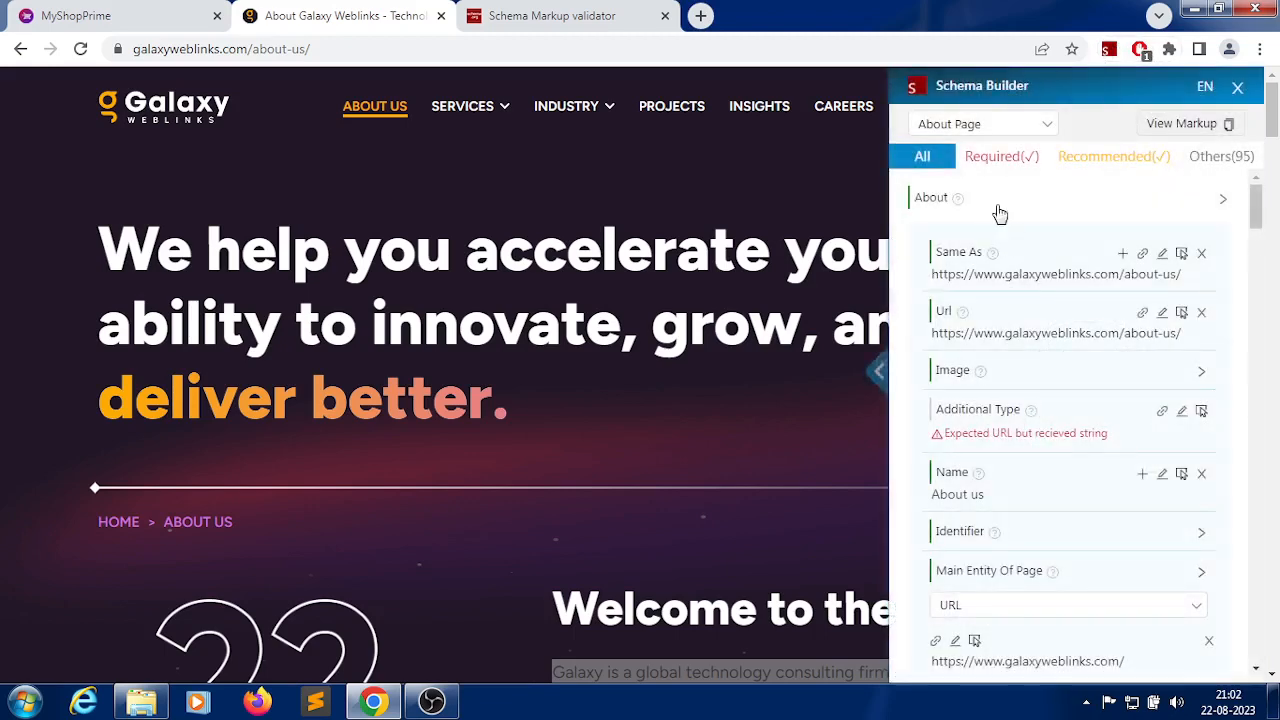
left_click(1238, 91)
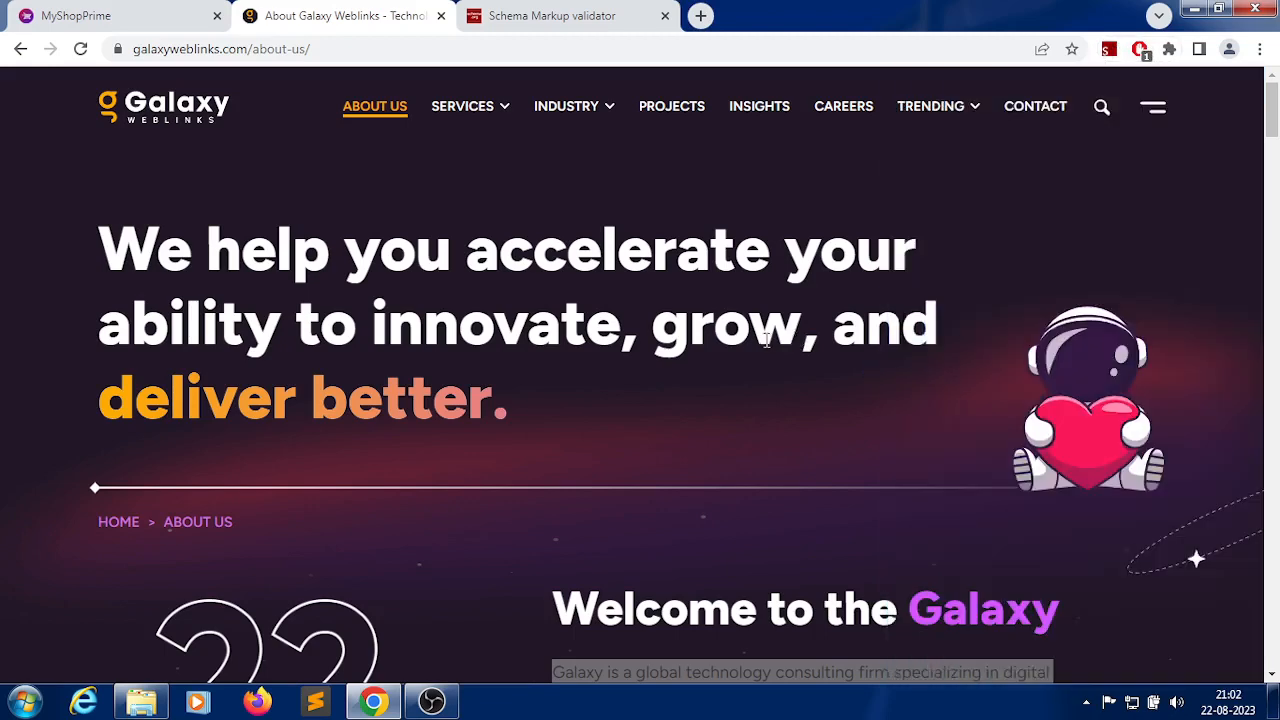
left_click(431, 701)
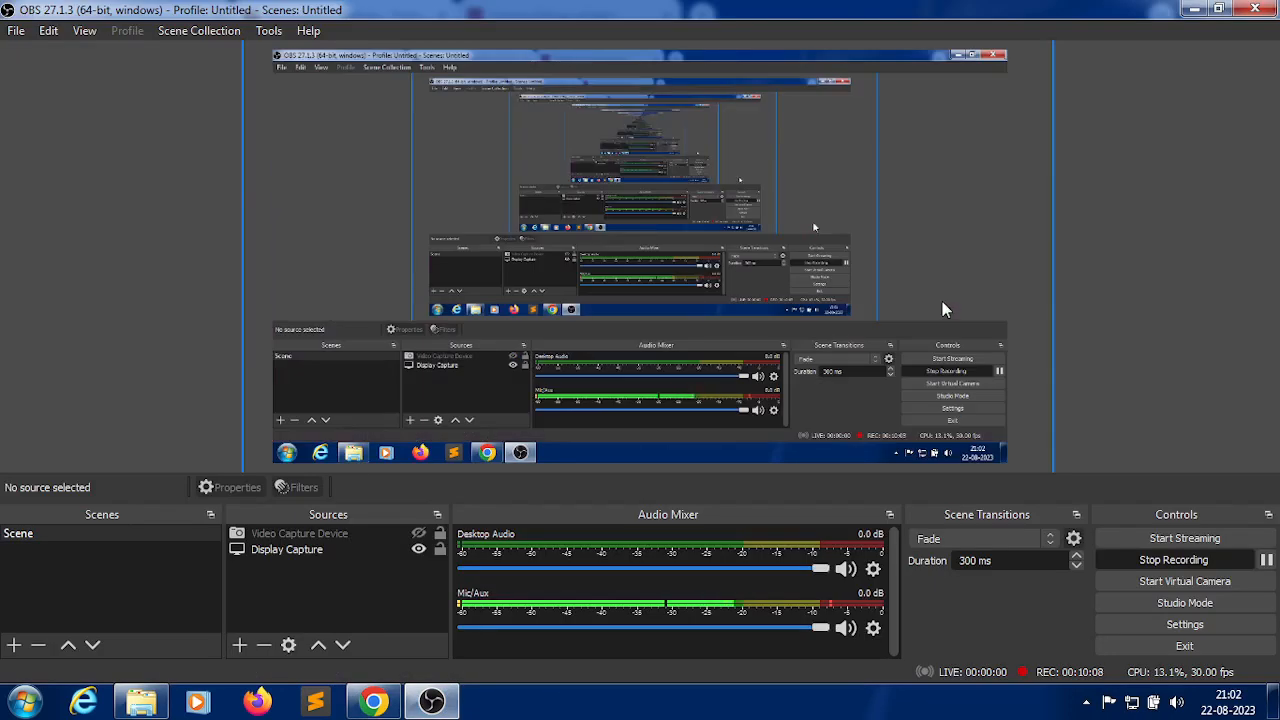